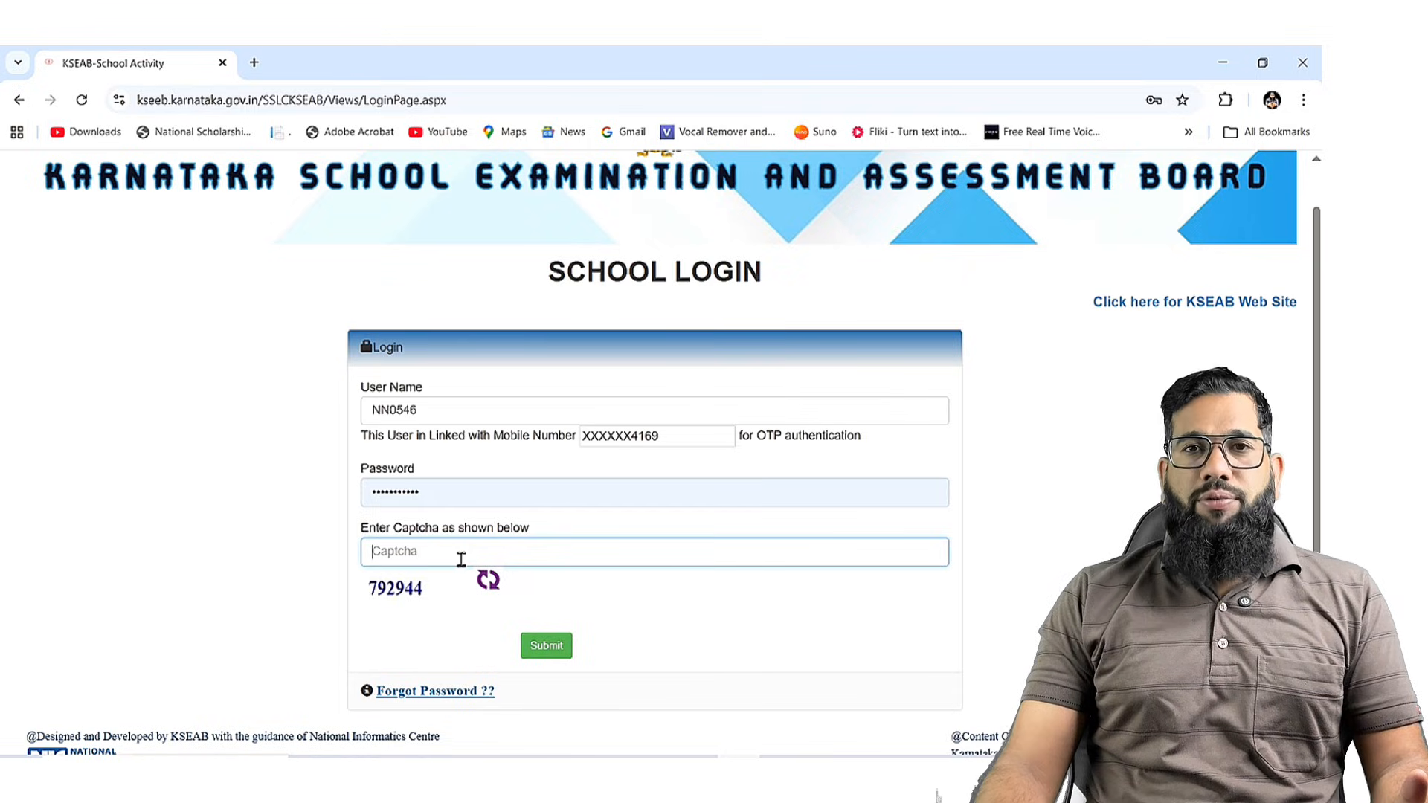
Enter the captcha code on the school login form and submit the login.
{"action": "type", "text": "792944"}
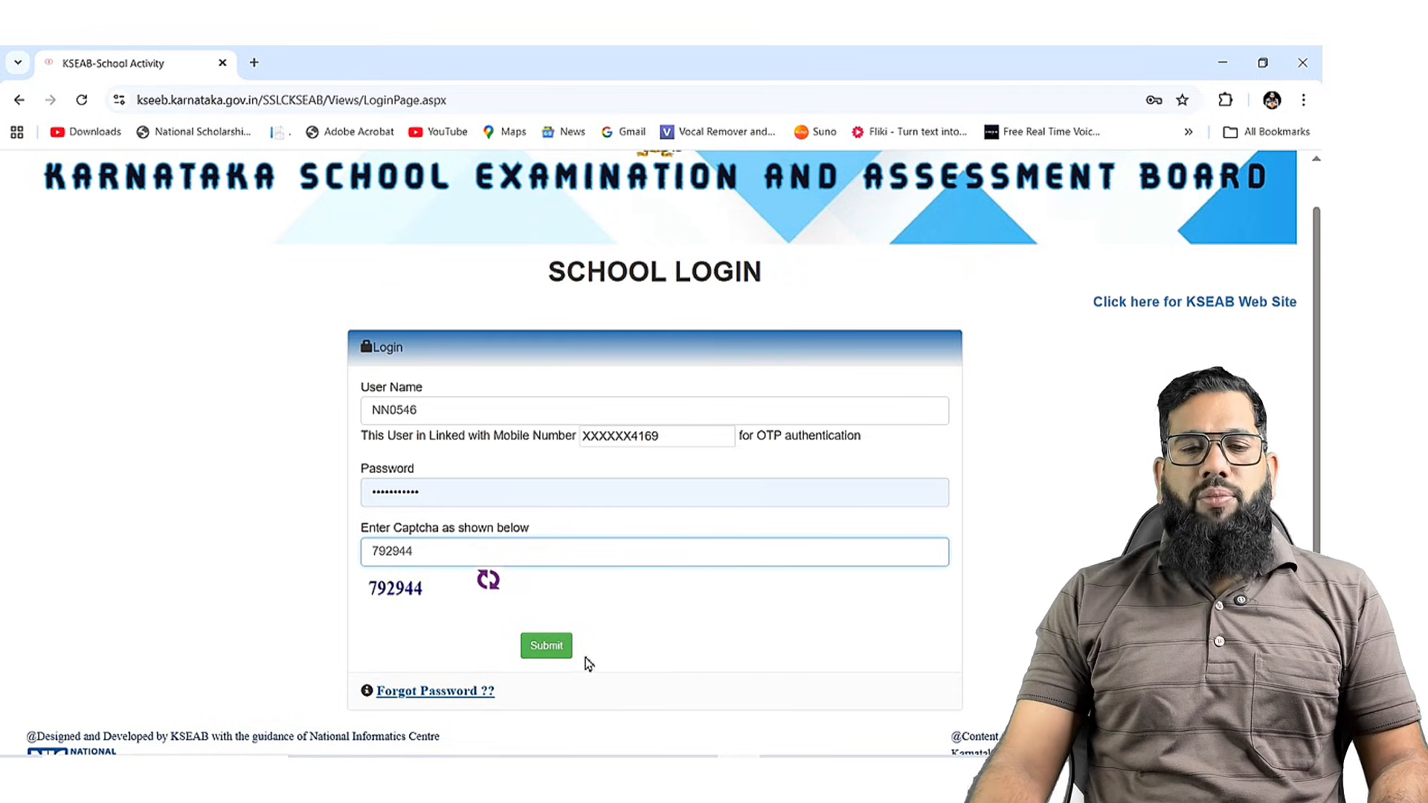
{"action": "left_click", "coordinate": [557, 651]}
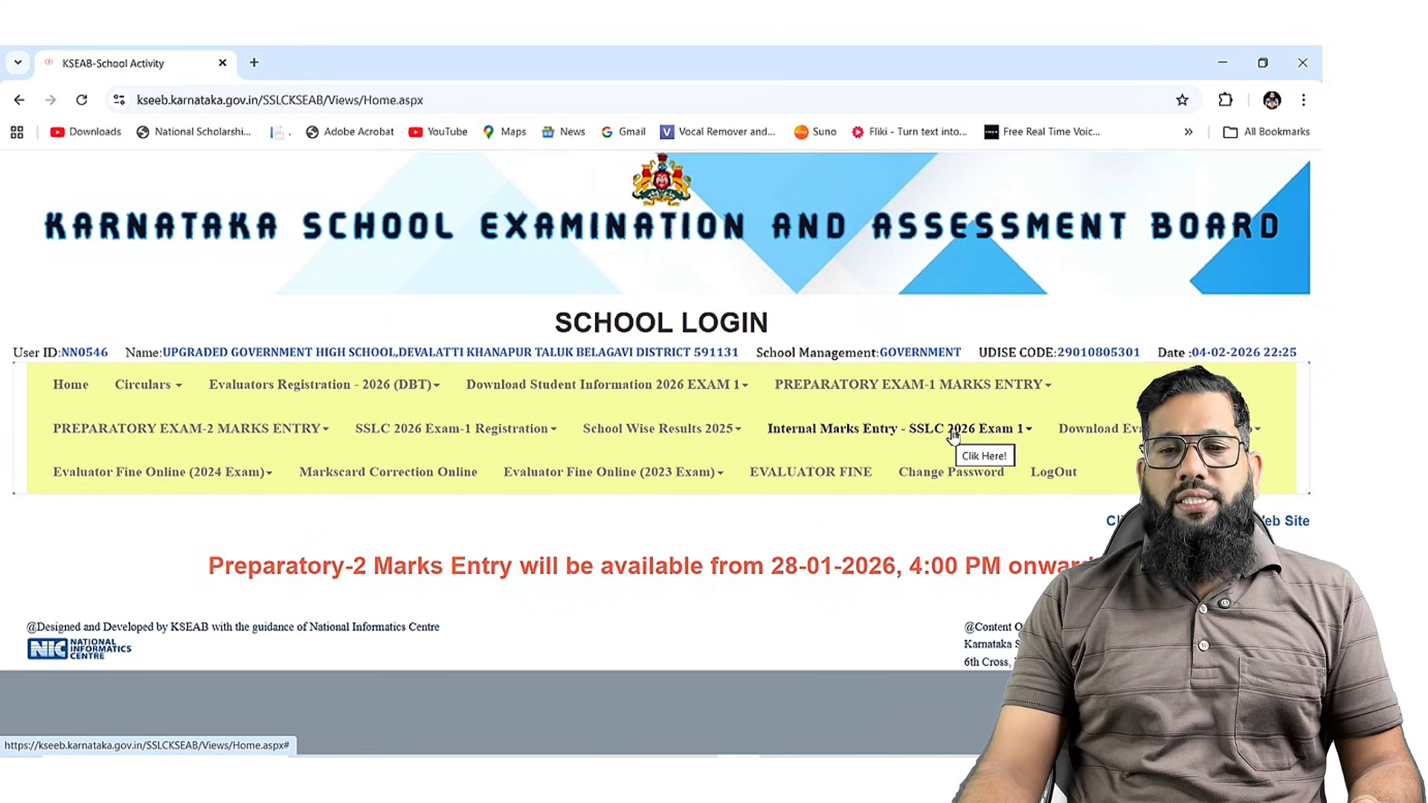
Open Internal Marks Entry for SSLC 2026 Exam 1.
{"action": "left_click", "coordinate": [953, 435]}
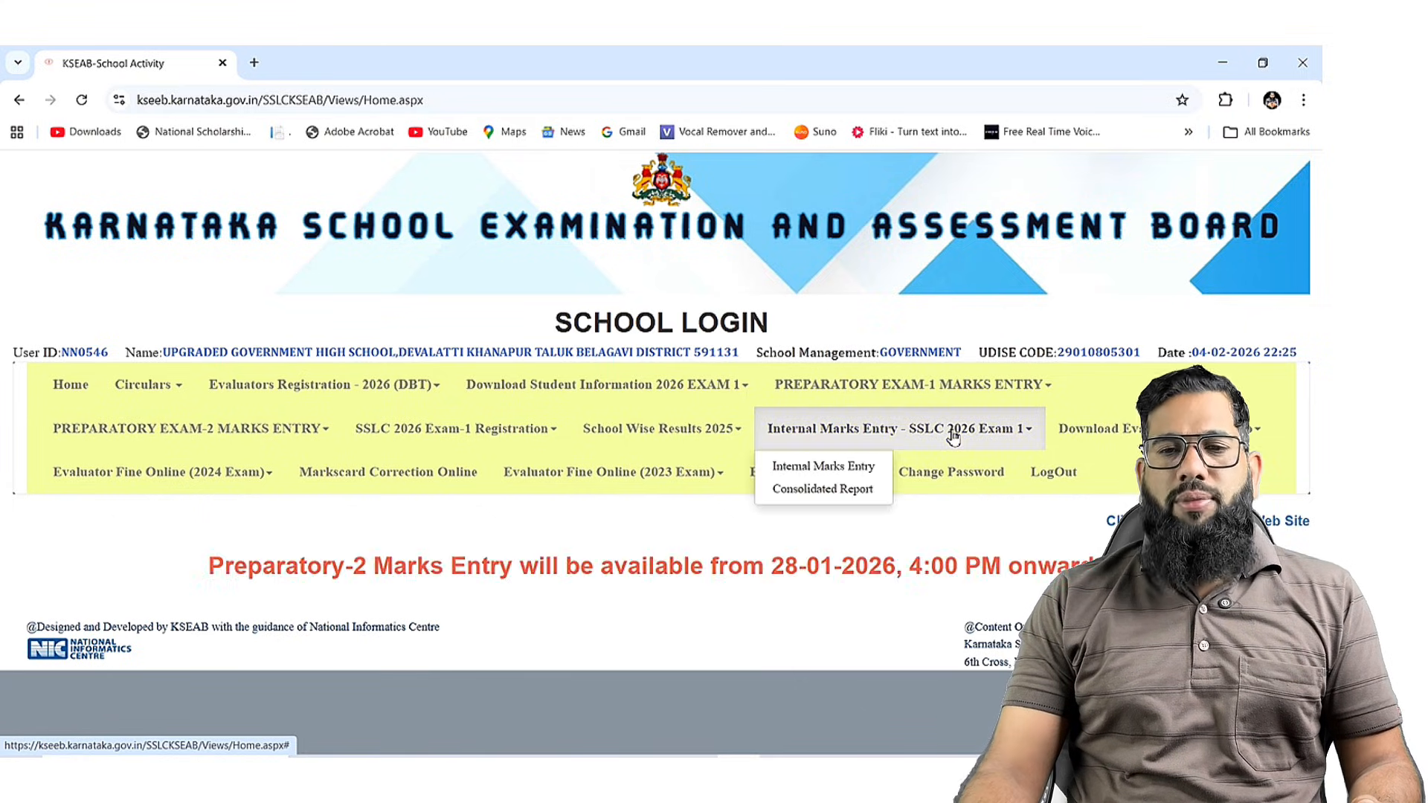
{"action": "left_click", "coordinate": [848, 468]}
Read through the instructions and self-confirmations for entering internal marks, checking the English version and returning to Kannada.
{"action": "scroll", "coordinate": [653, 521], "scroll_direction": "down", "scroll_amount": 2}
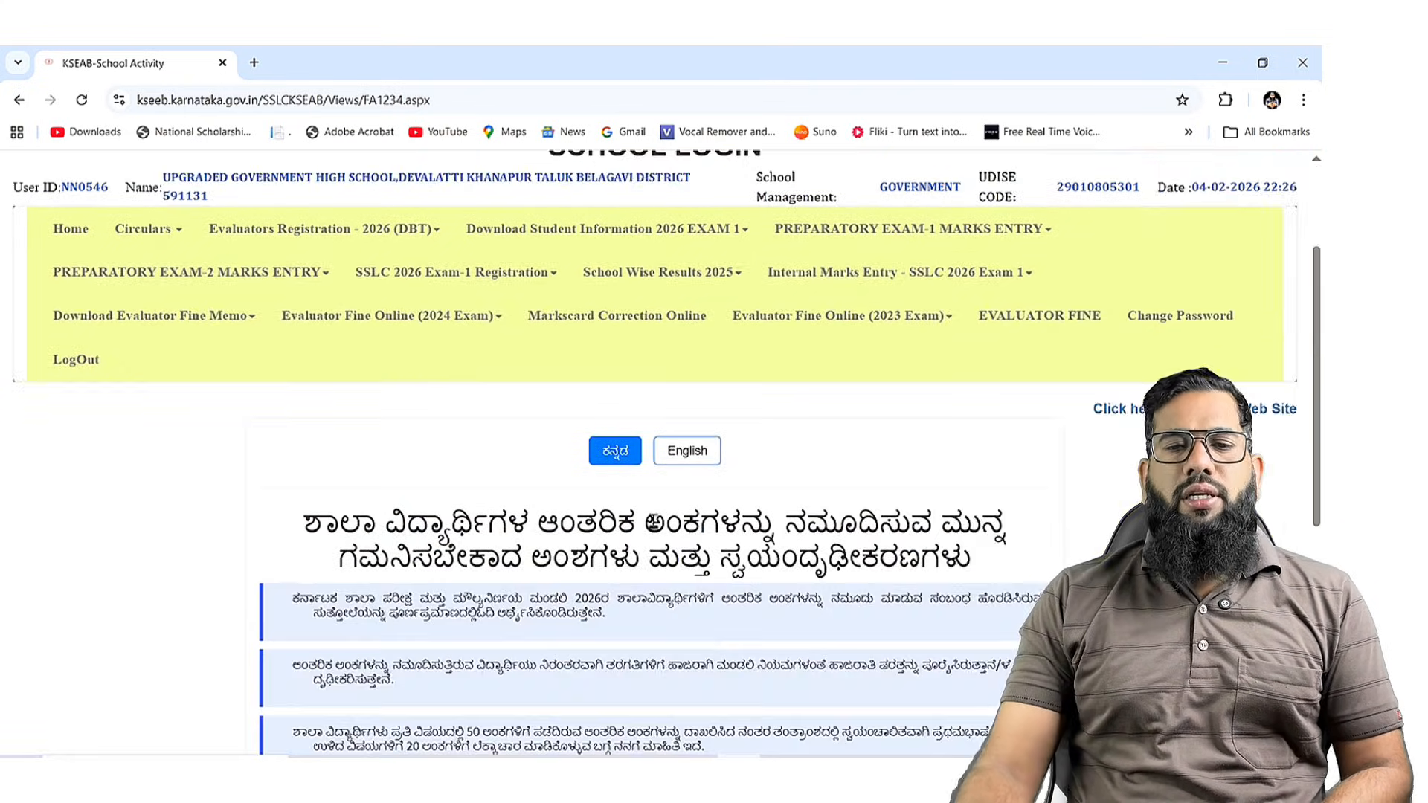
{"action": "scroll", "coordinate": [652, 522], "scroll_direction": "down", "scroll_amount": 1}
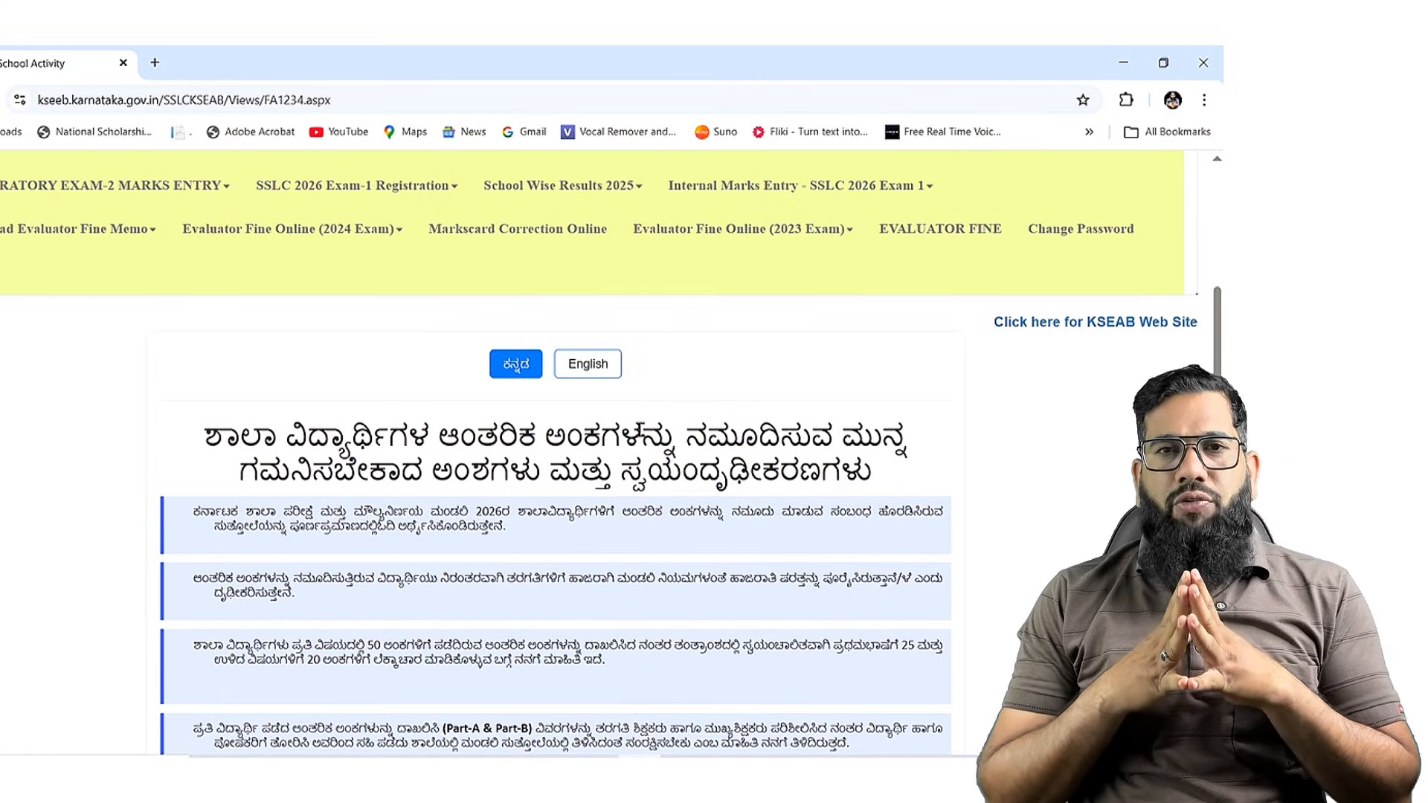
{"action": "left_click", "coordinate": [609, 372]}
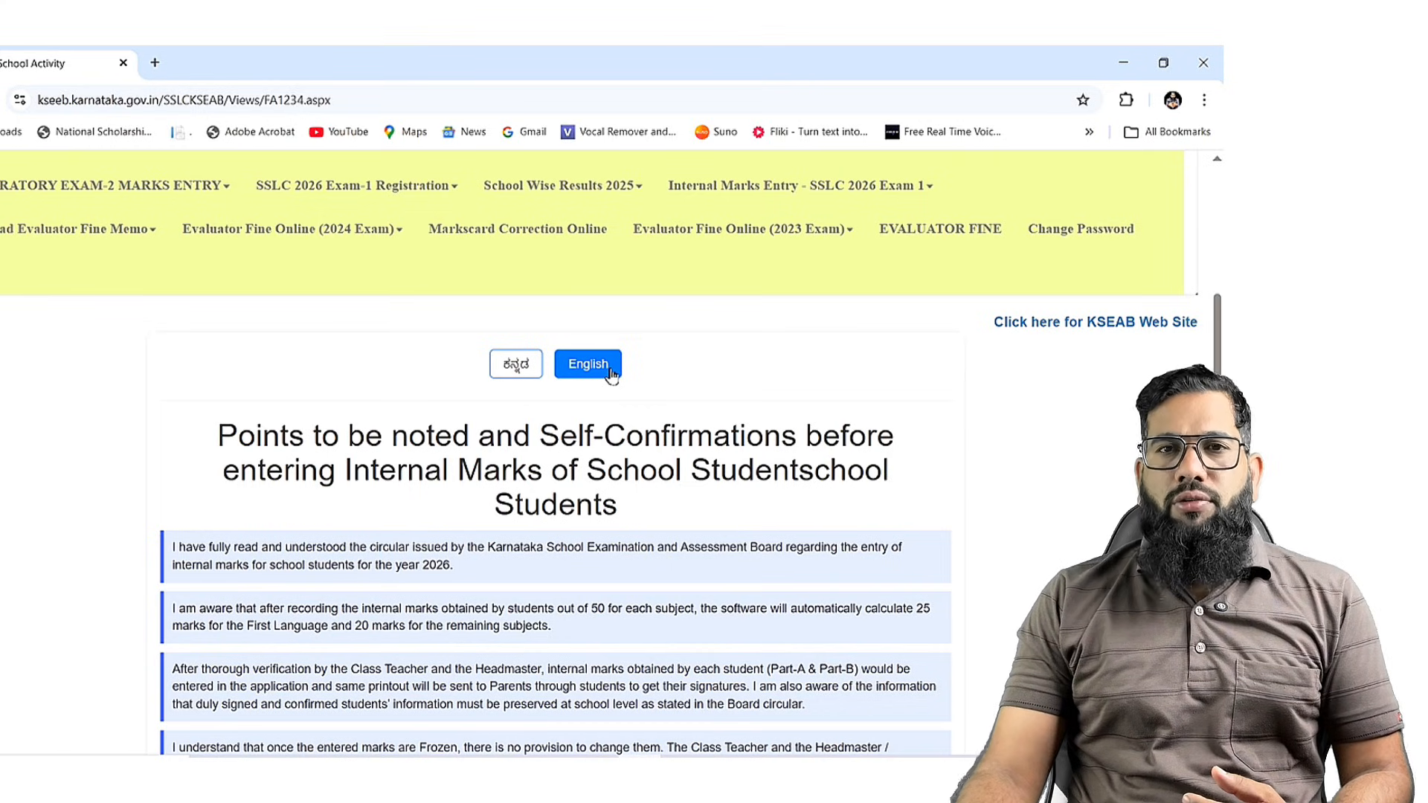
{"action": "left_click", "coordinate": [515, 363]}
{"action": "scroll", "coordinate": [476, 507], "scroll_direction": "down", "scroll_amount": 2}
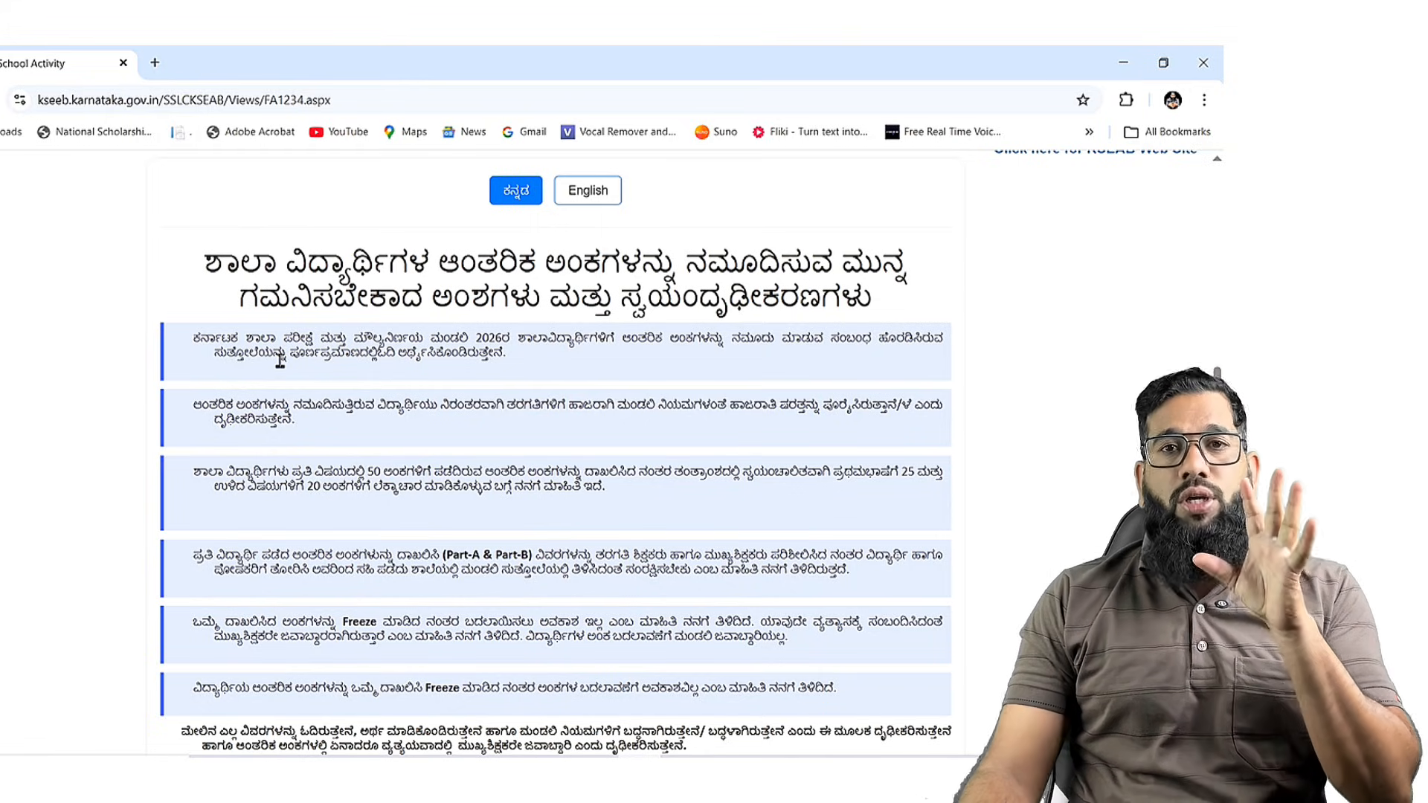
{"action": "scroll", "coordinate": [280, 361], "scroll_direction": "down", "scroll_amount": 1}
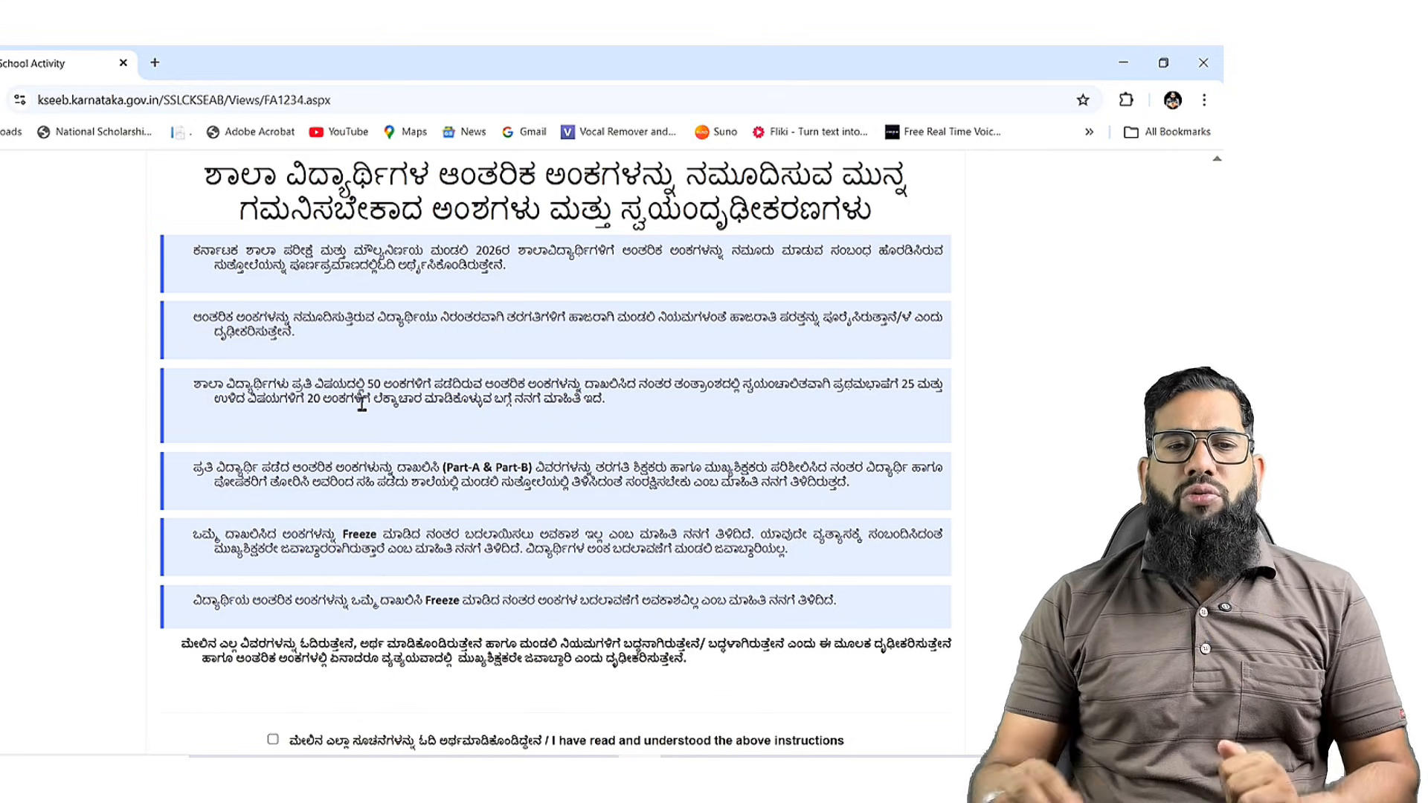
{"action": "scroll", "coordinate": [360, 401], "scroll_direction": "down", "scroll_amount": 1}
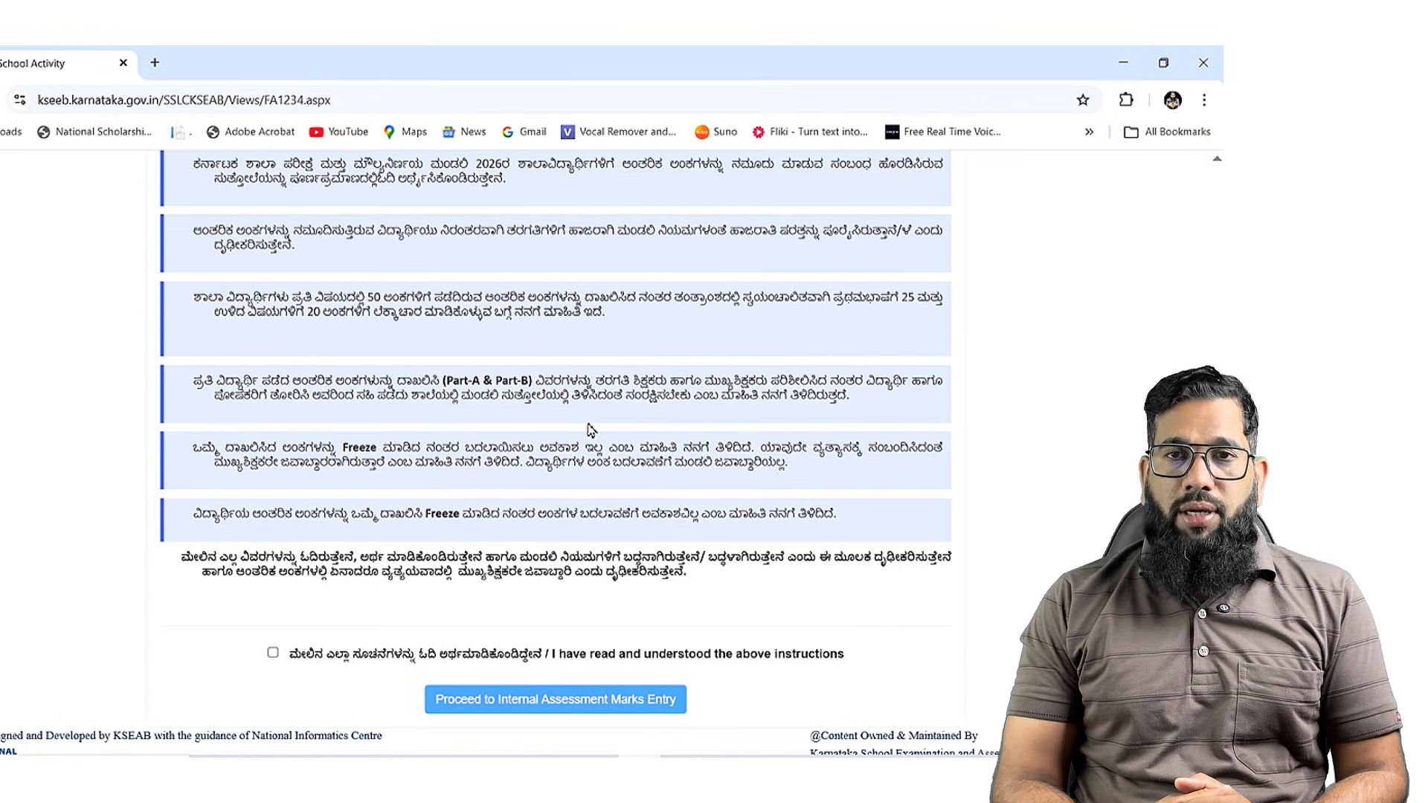
{"action": "scroll", "coordinate": [587, 438], "scroll_direction": "down", "scroll_amount": 1}
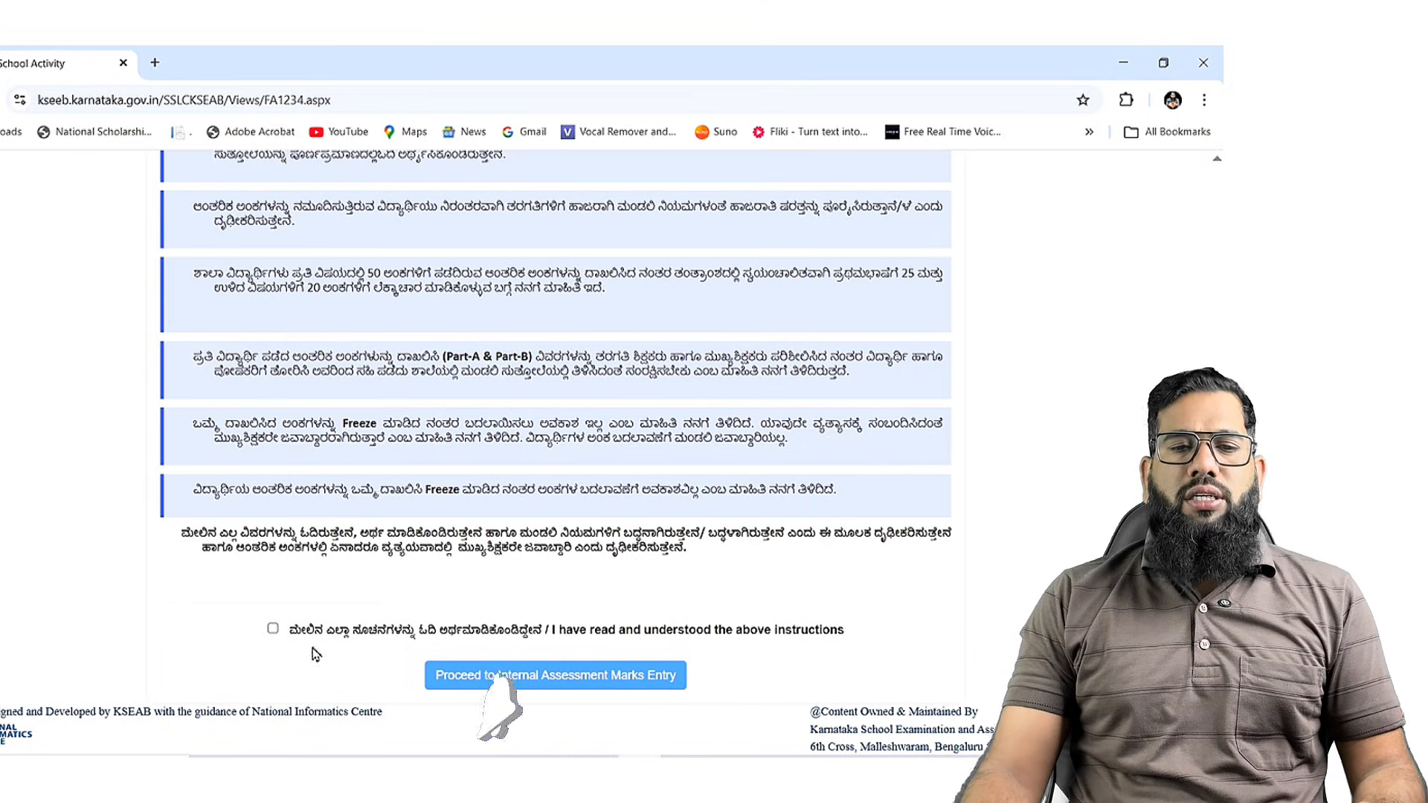
Confirm that the instructions have been read and understood, and proceed to Internal Assessment Marks Entry.
{"action": "left_click", "coordinate": [273, 630]}
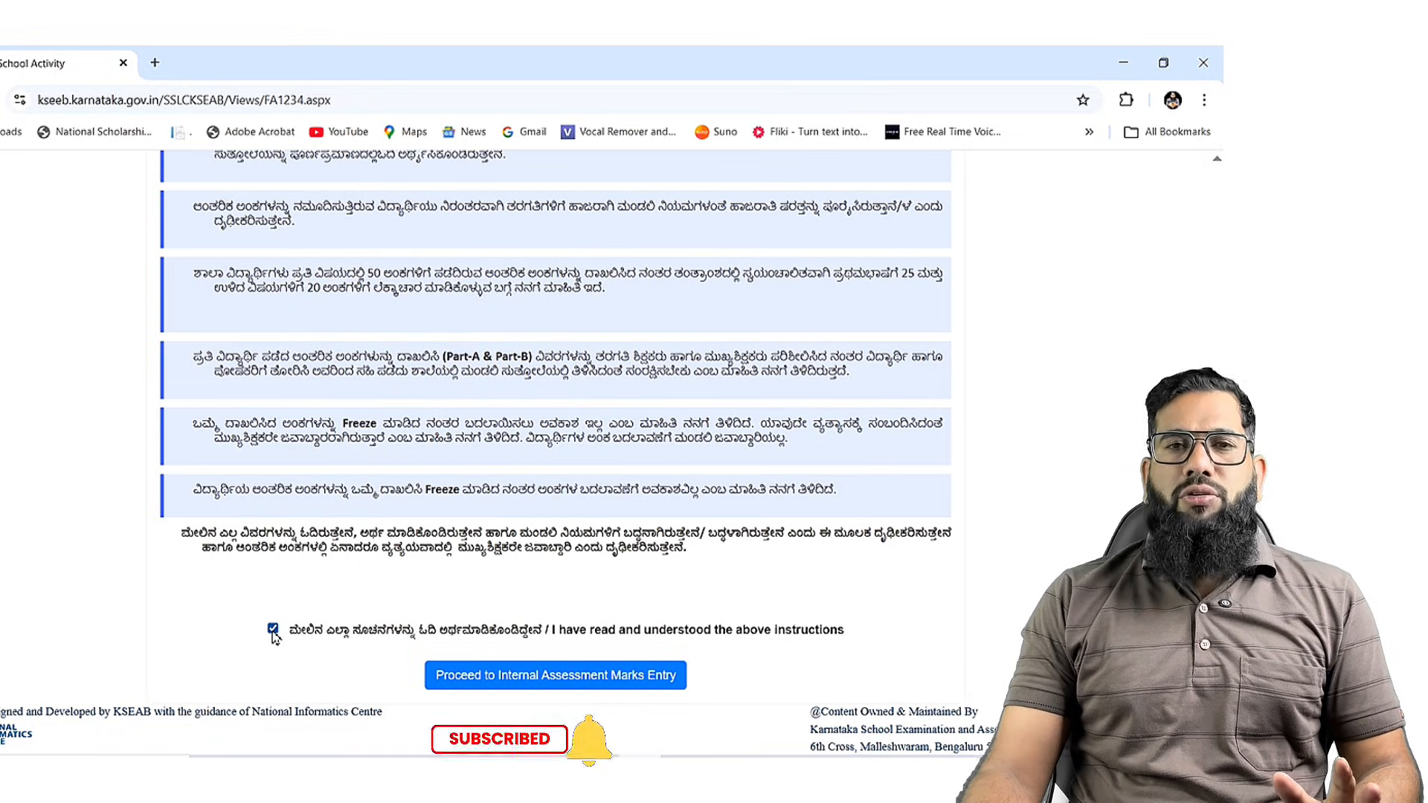
{"action": "left_click", "coordinate": [513, 678]}
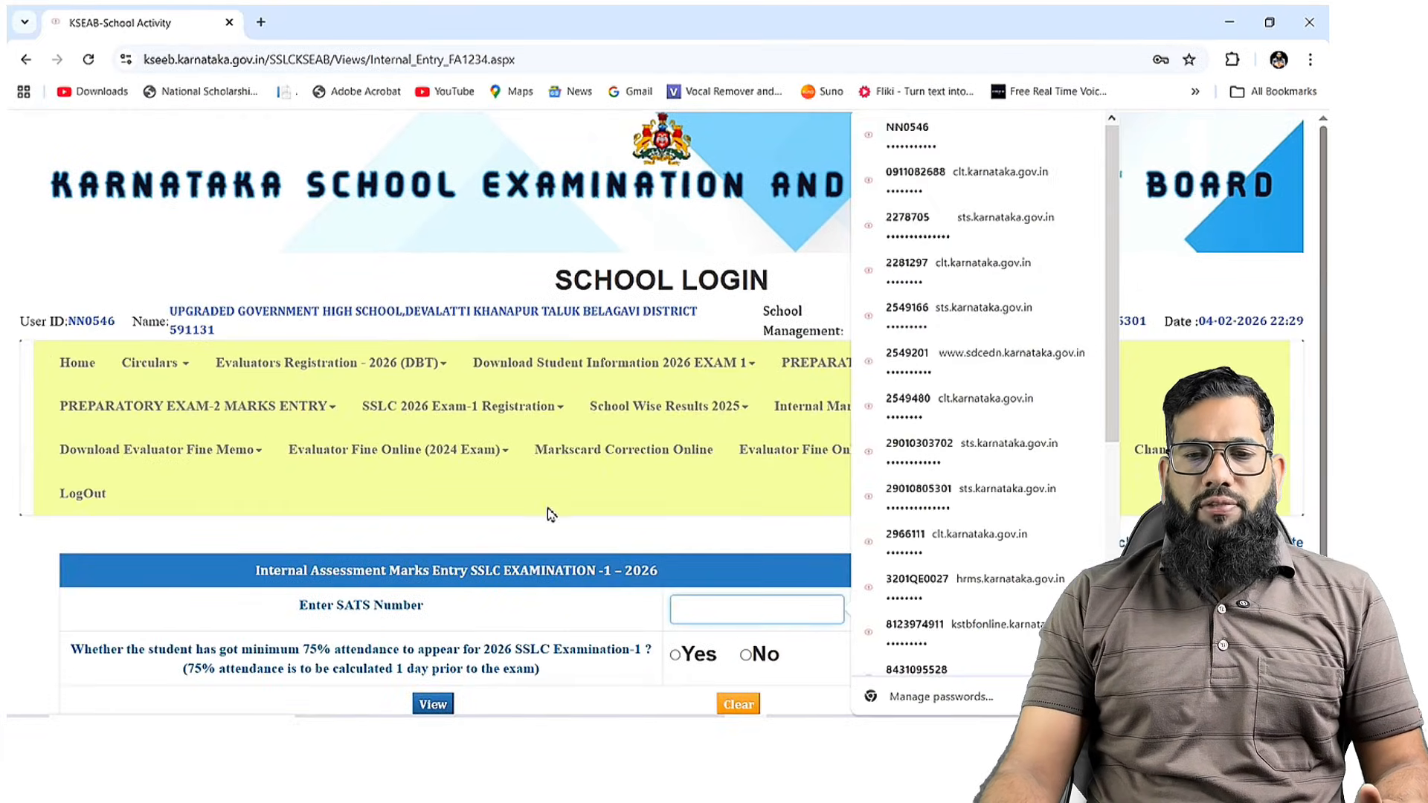
Copy the first candidate's SATS number from the nominal roll PDF in Adobe Acrobat into the SATS number field of the marks entry form.
{"action": "scroll", "coordinate": [551, 515], "scroll_direction": "down", "scroll_amount": 1}
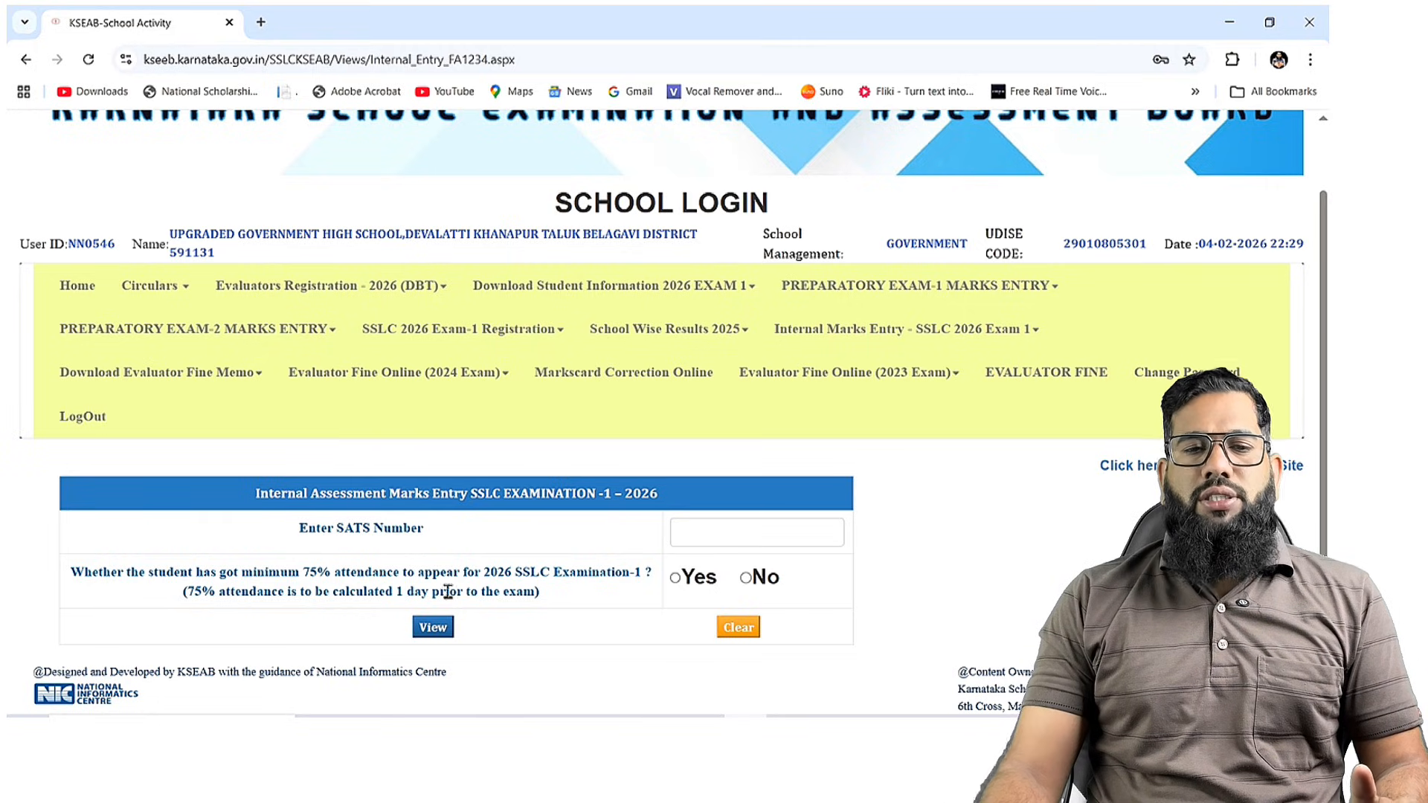
{"action": "left_click", "coordinate": [703, 536]}
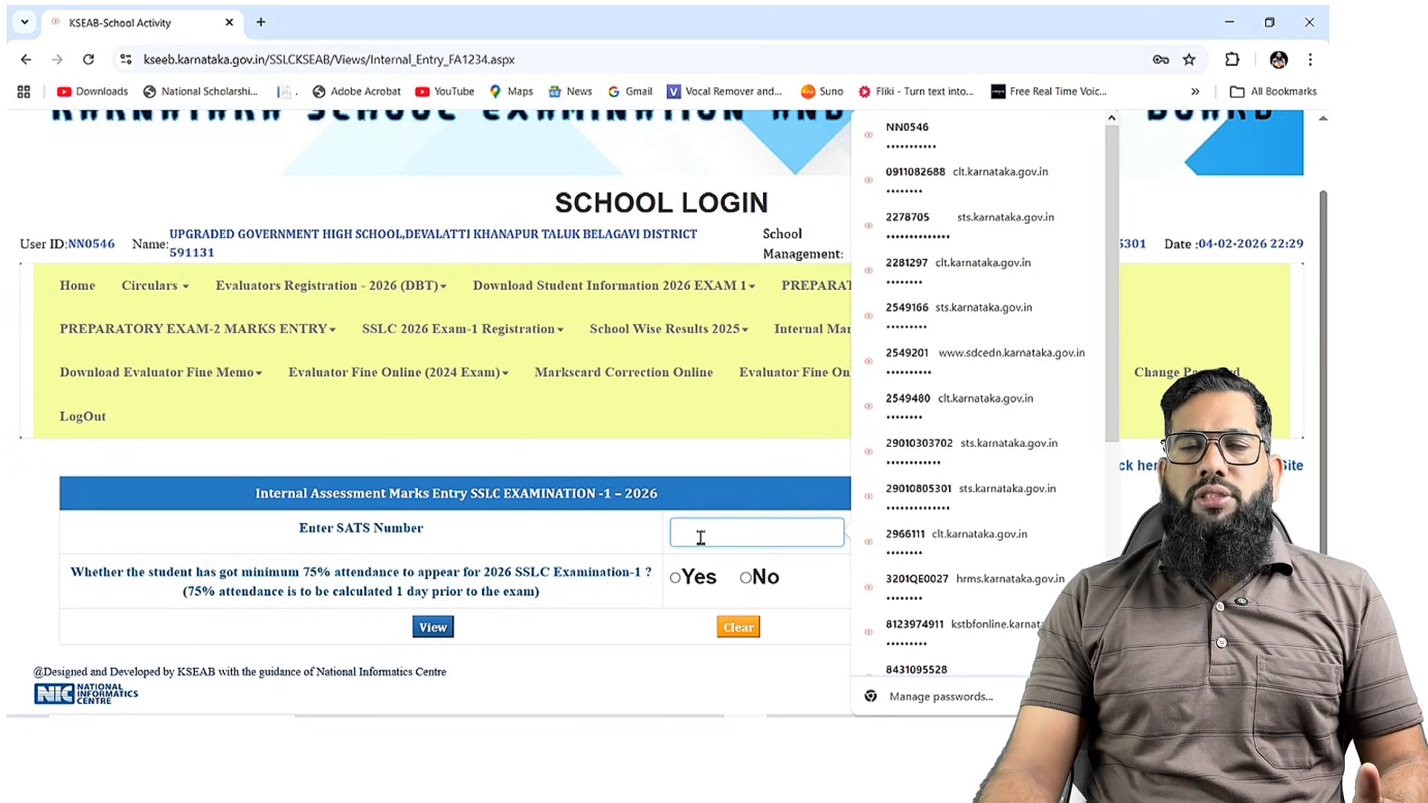
{"action": "left_click", "coordinate": [548, 621]}
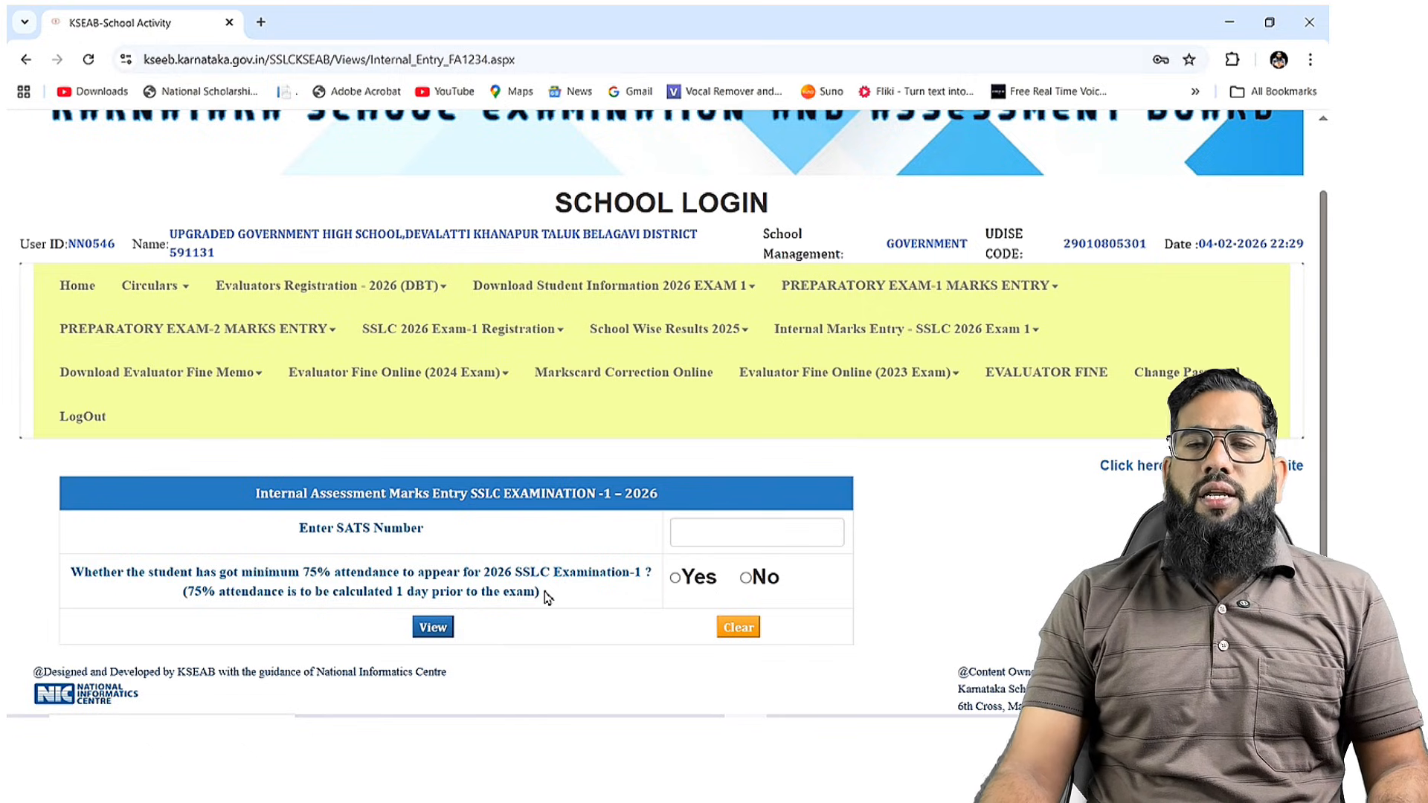
{"action": "left_click", "coordinate": [729, 536]}
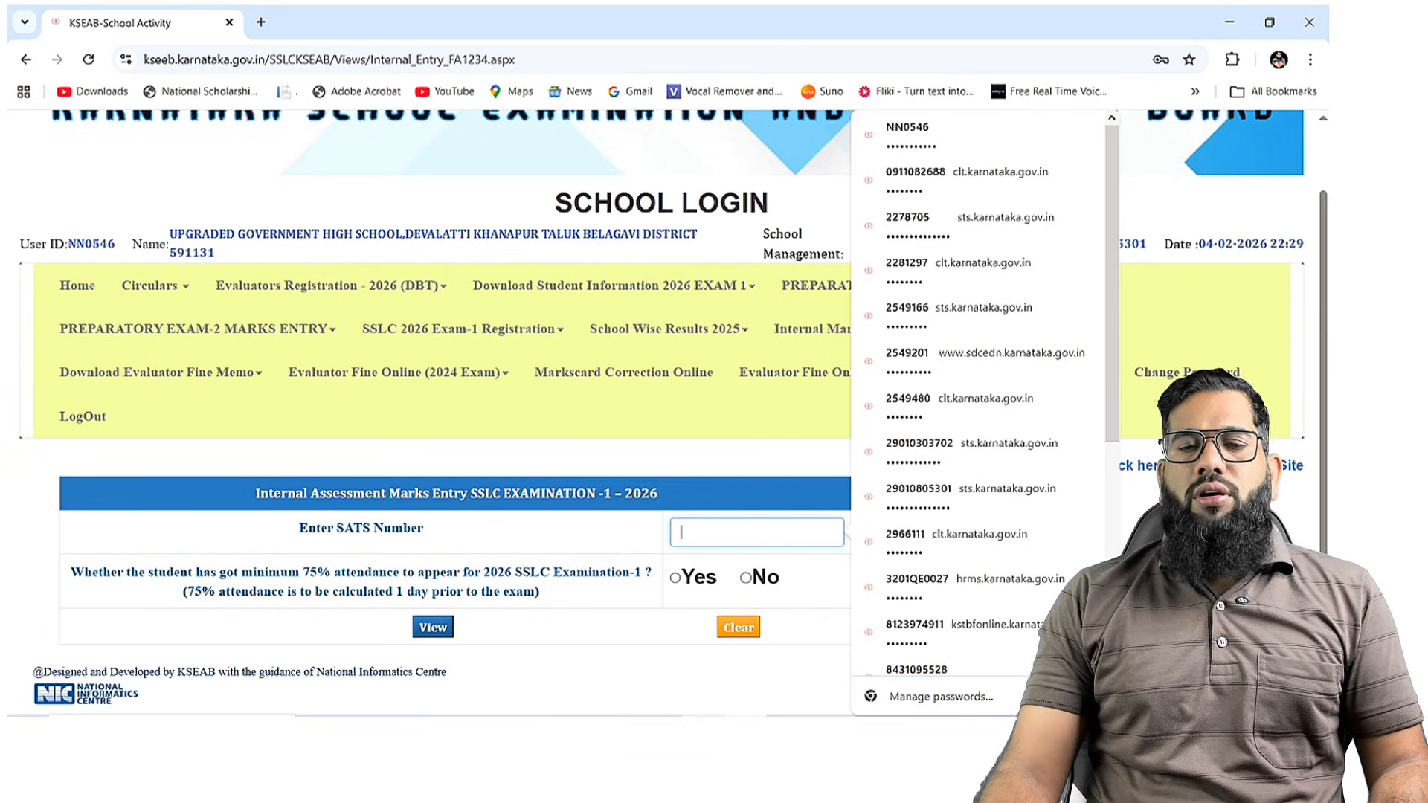
{"action": "left_click", "coordinate": [693, 732]}
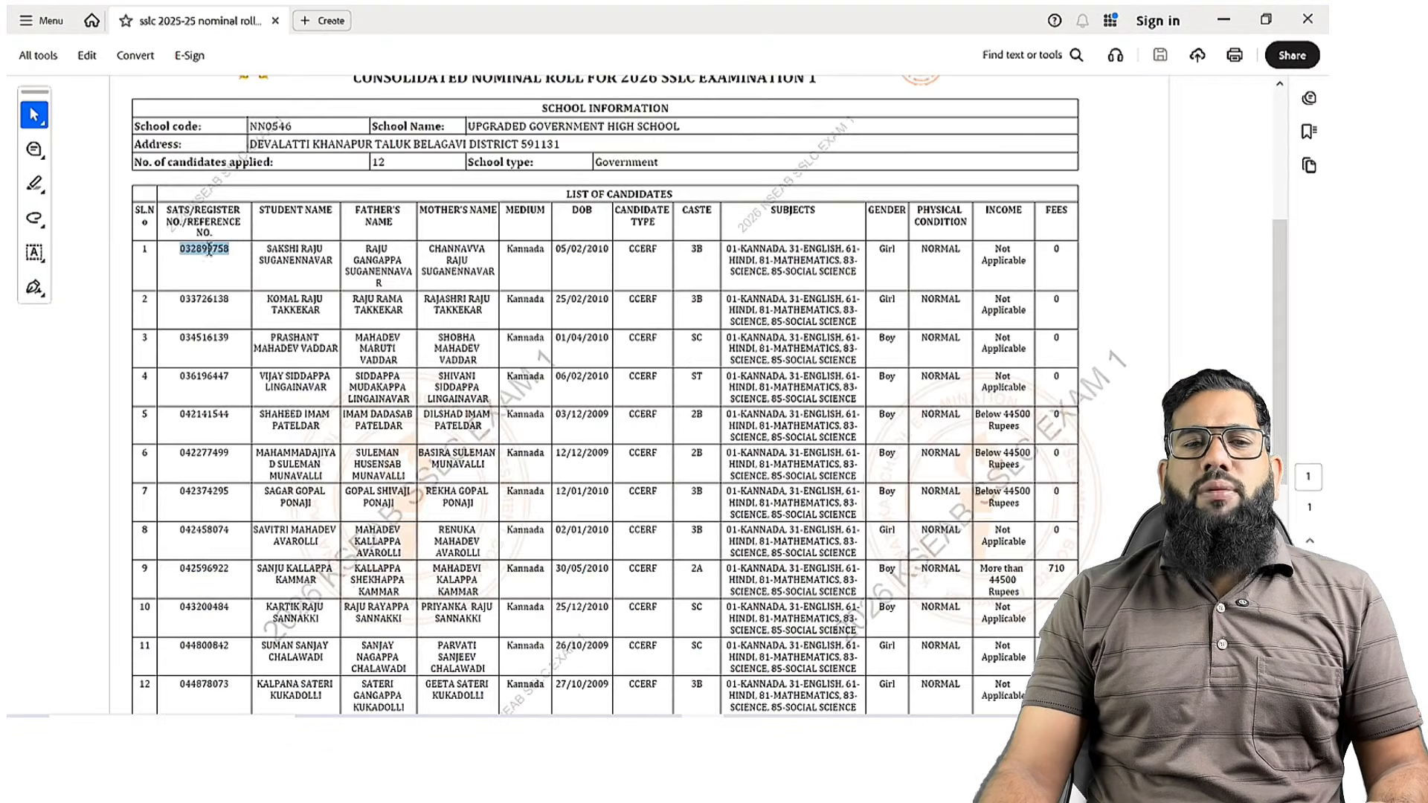
{"action": "left_click_drag", "start_coordinate": [231, 253], "coordinate": [181, 260]}
{"action": "key", "text": "ctrl+c"}
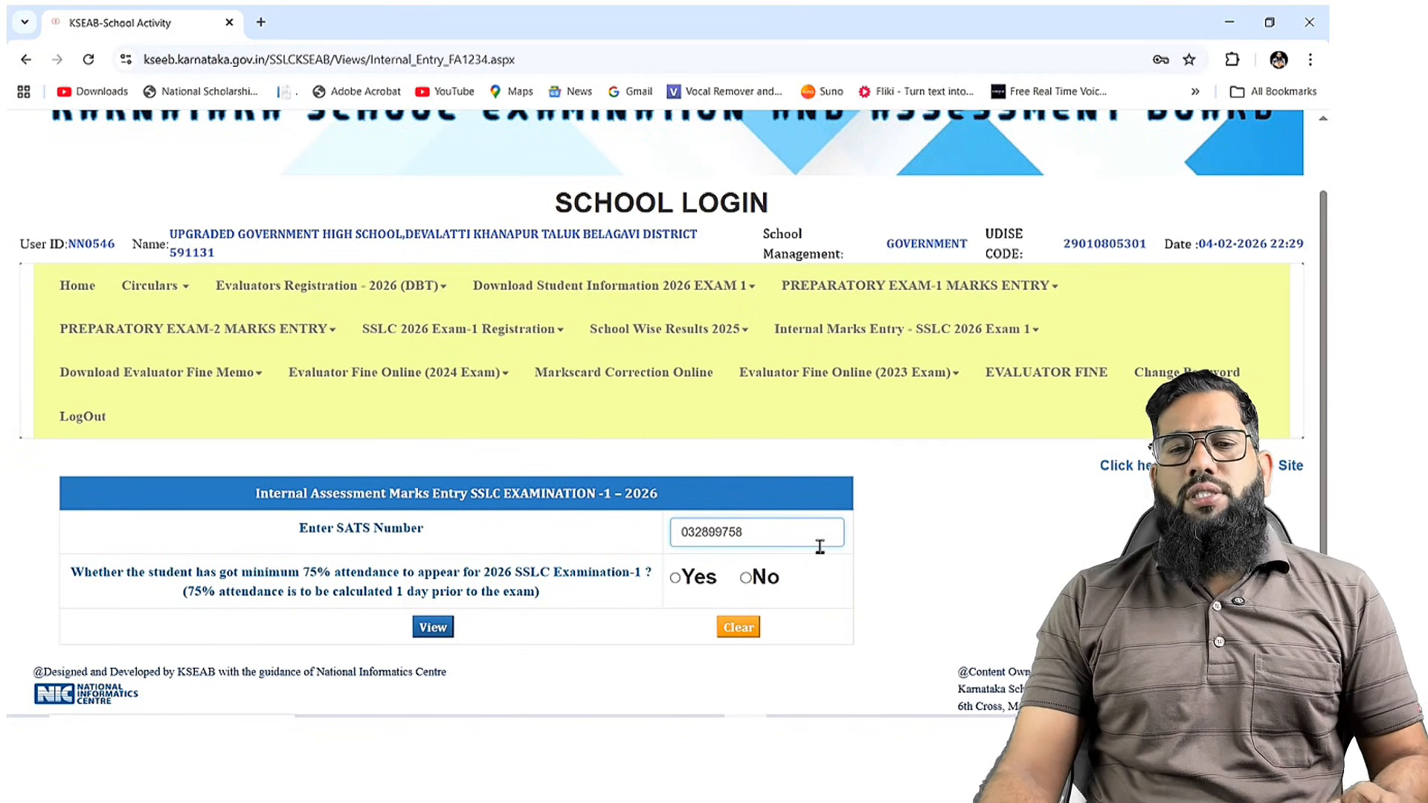
Answer Yes to the minimum 75% attendance question and view the candidate's personal information and internal assessment marks.
{"action": "left_click", "coordinate": [676, 580]}
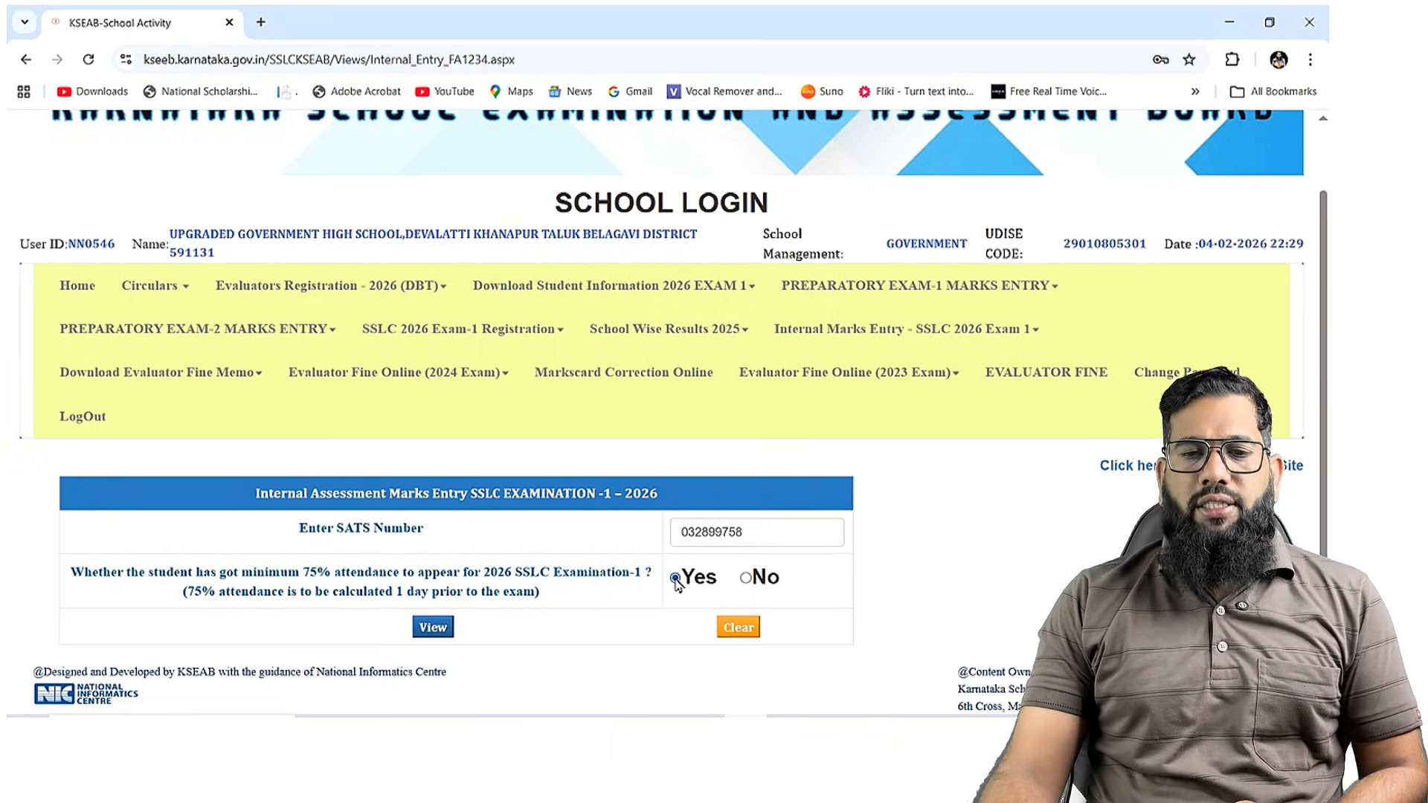
{"action": "scroll", "coordinate": [678, 584], "scroll_direction": "down", "scroll_amount": 2}
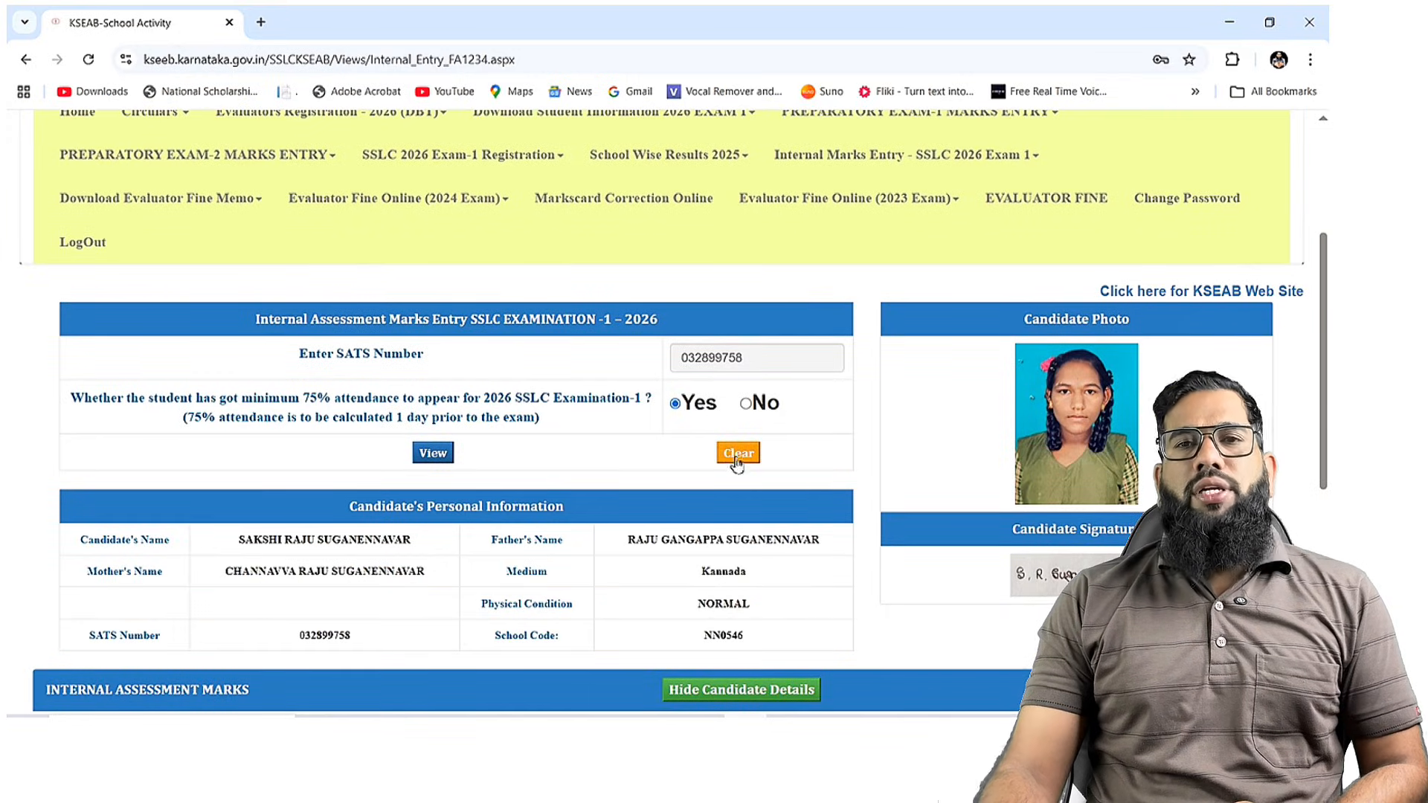
{"action": "scroll", "coordinate": [931, 466], "scroll_direction": "down", "scroll_amount": 3}
{"action": "scroll", "coordinate": [932, 466], "scroll_direction": "up", "scroll_amount": 2}
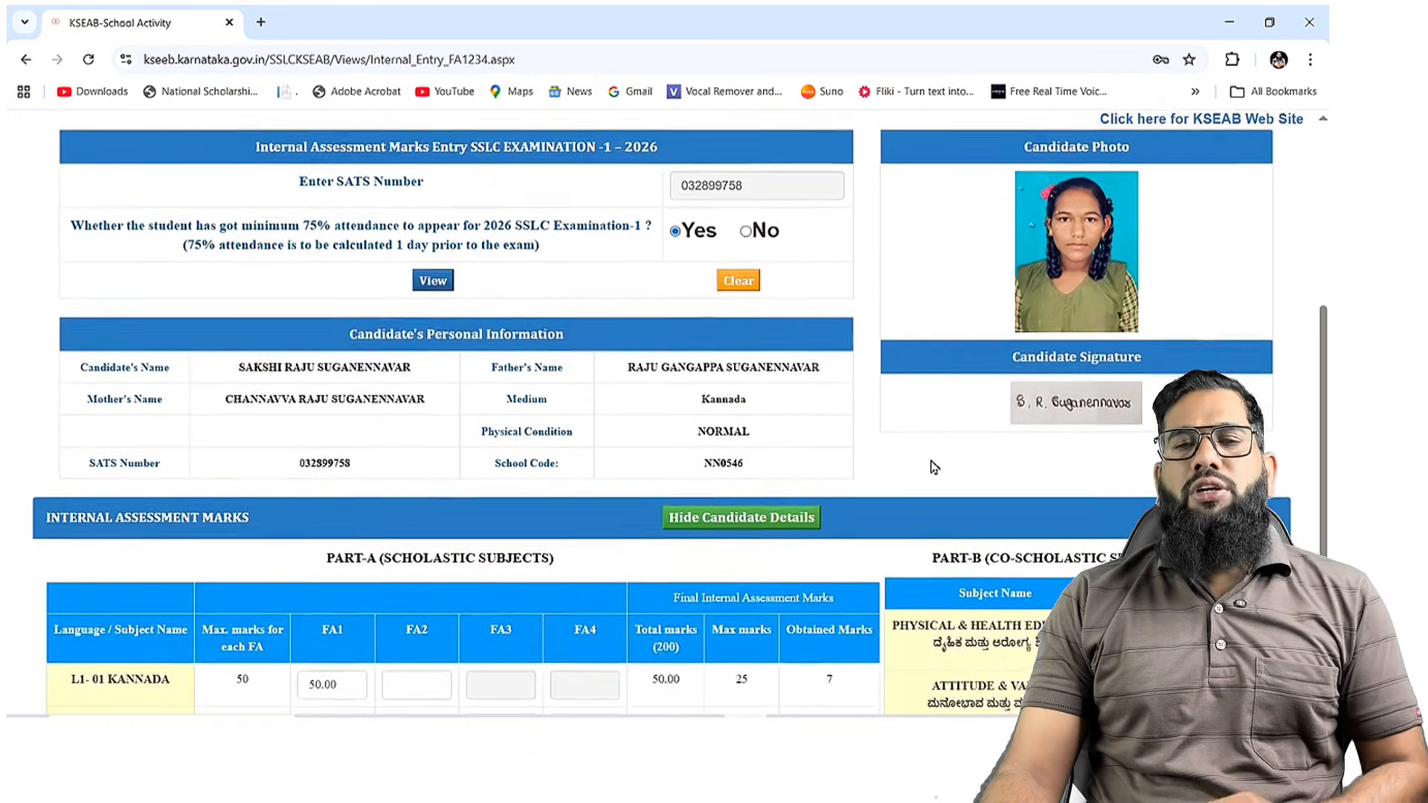
{"action": "scroll", "coordinate": [932, 466], "scroll_direction": "down", "scroll_amount": 1}
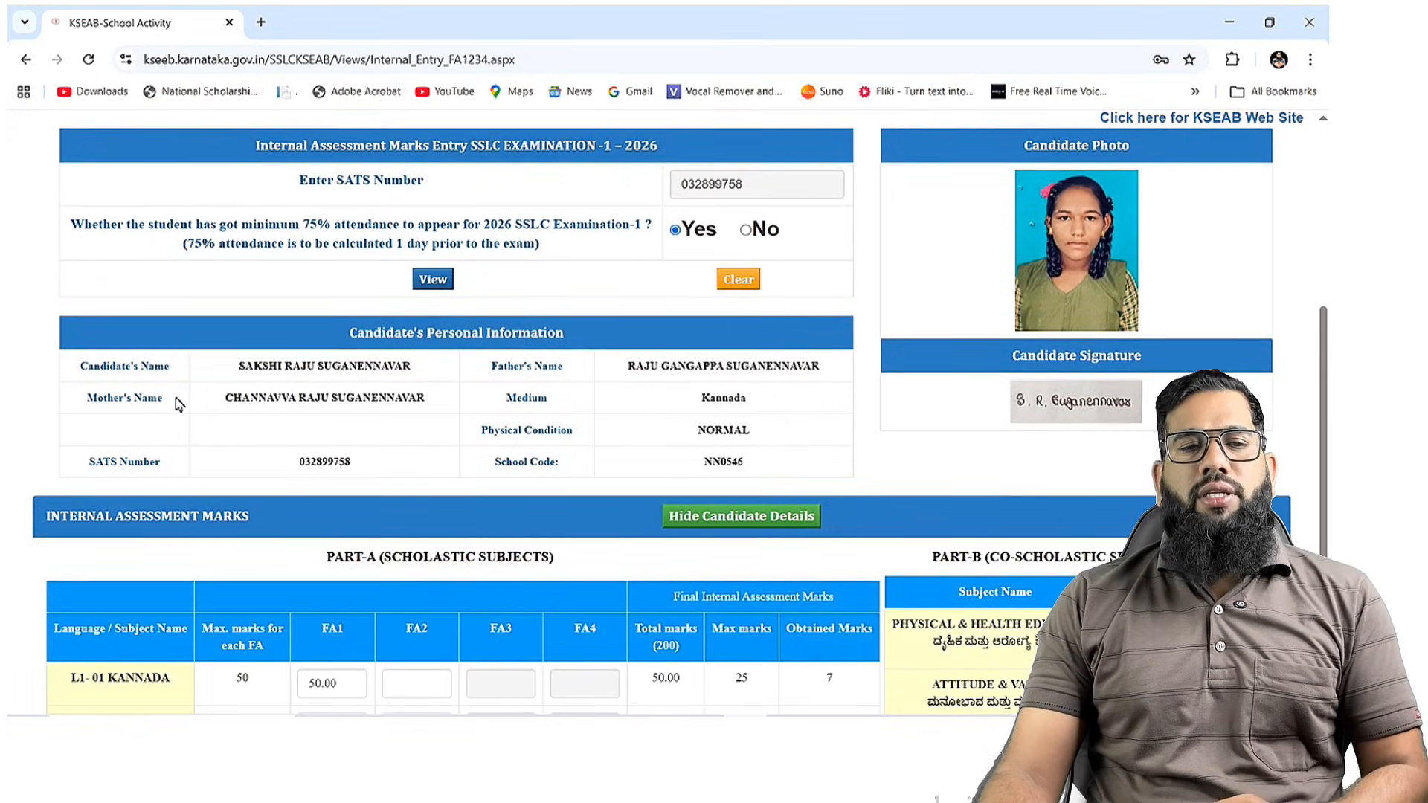
{"action": "scroll", "coordinate": [180, 402], "scroll_direction": "down", "scroll_amount": 1}
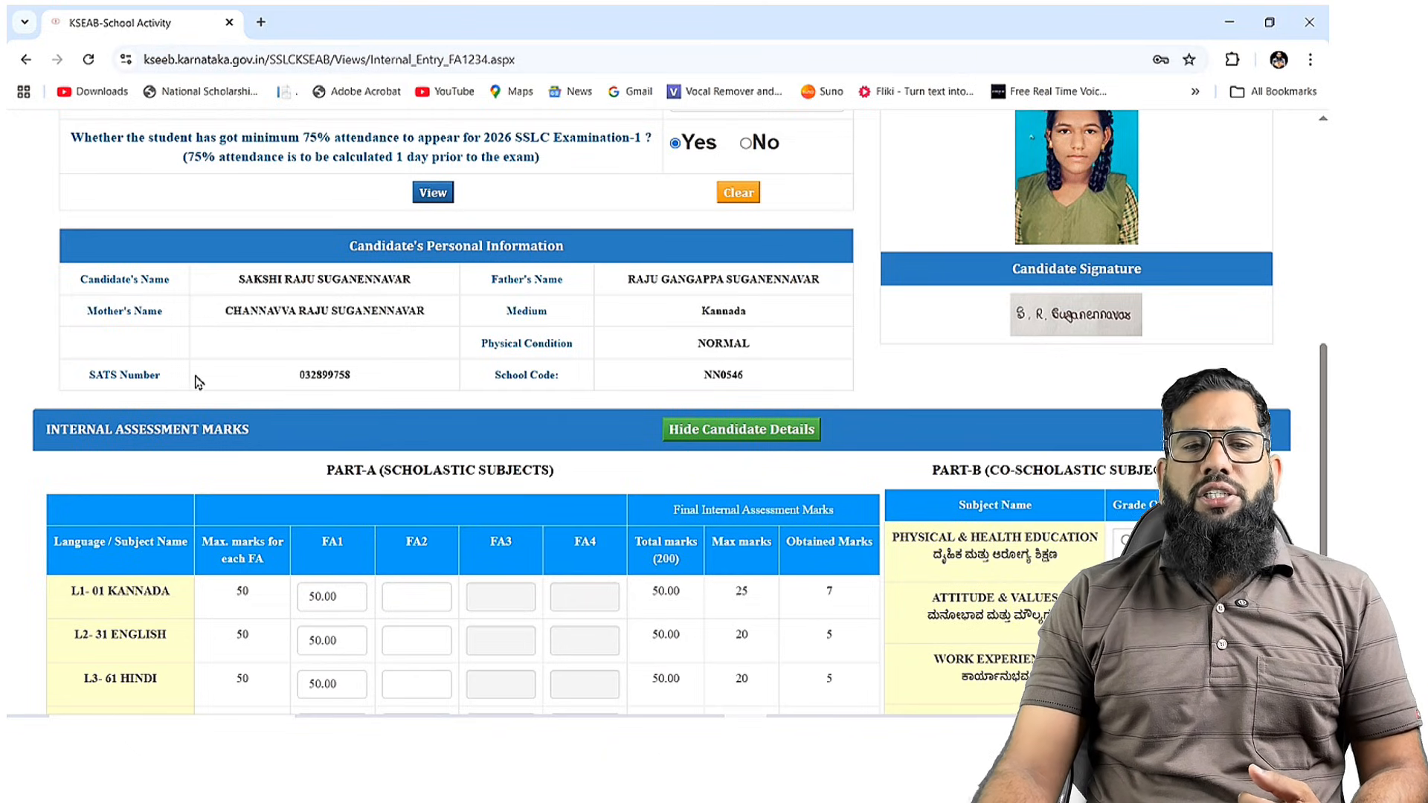
{"action": "scroll", "coordinate": [199, 380], "scroll_direction": "down", "scroll_amount": 1}
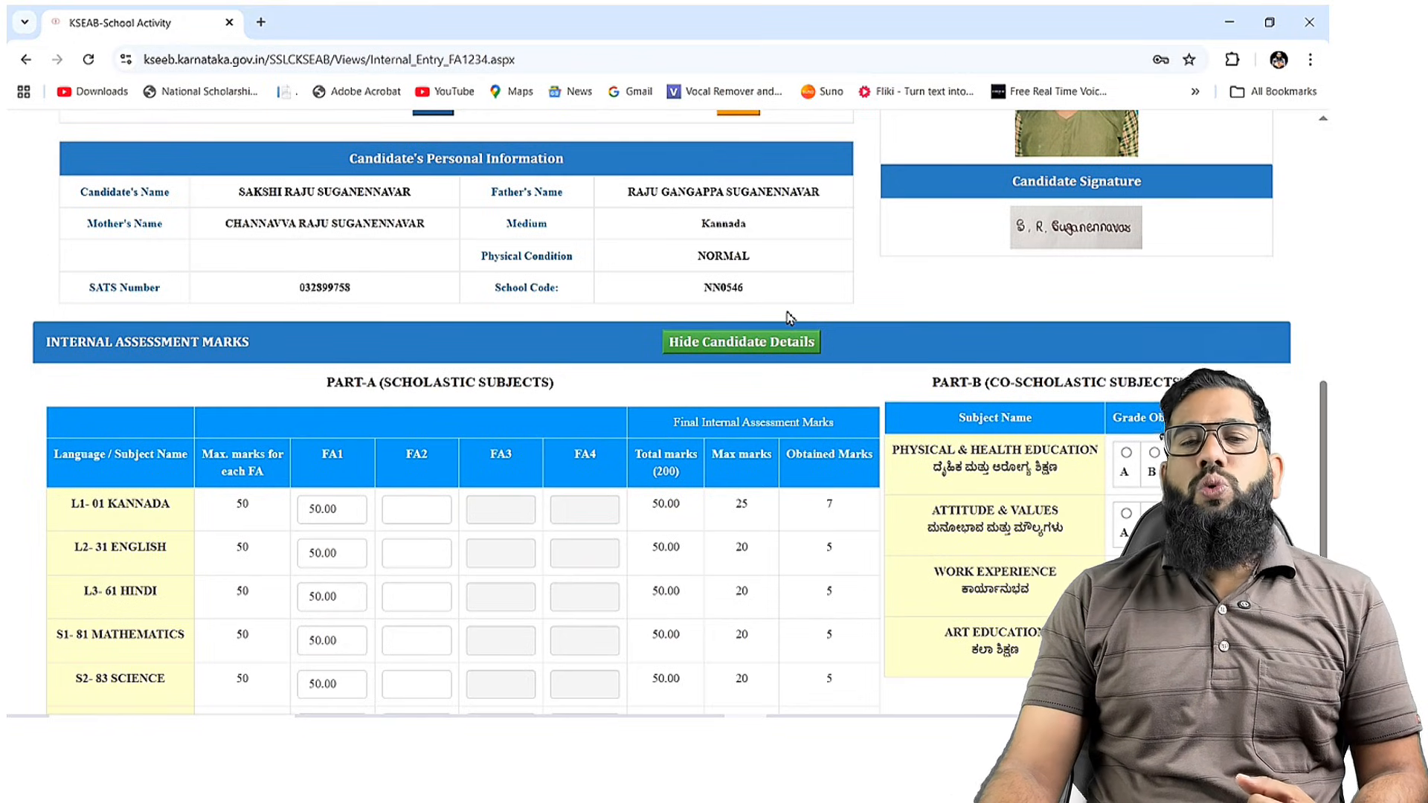
Hide the candidate details so the marks entry form shows only the internal assessment marks section.
{"action": "left_click", "coordinate": [765, 354]}
{"action": "scroll", "coordinate": [683, 430], "scroll_direction": "up", "scroll_amount": 3}
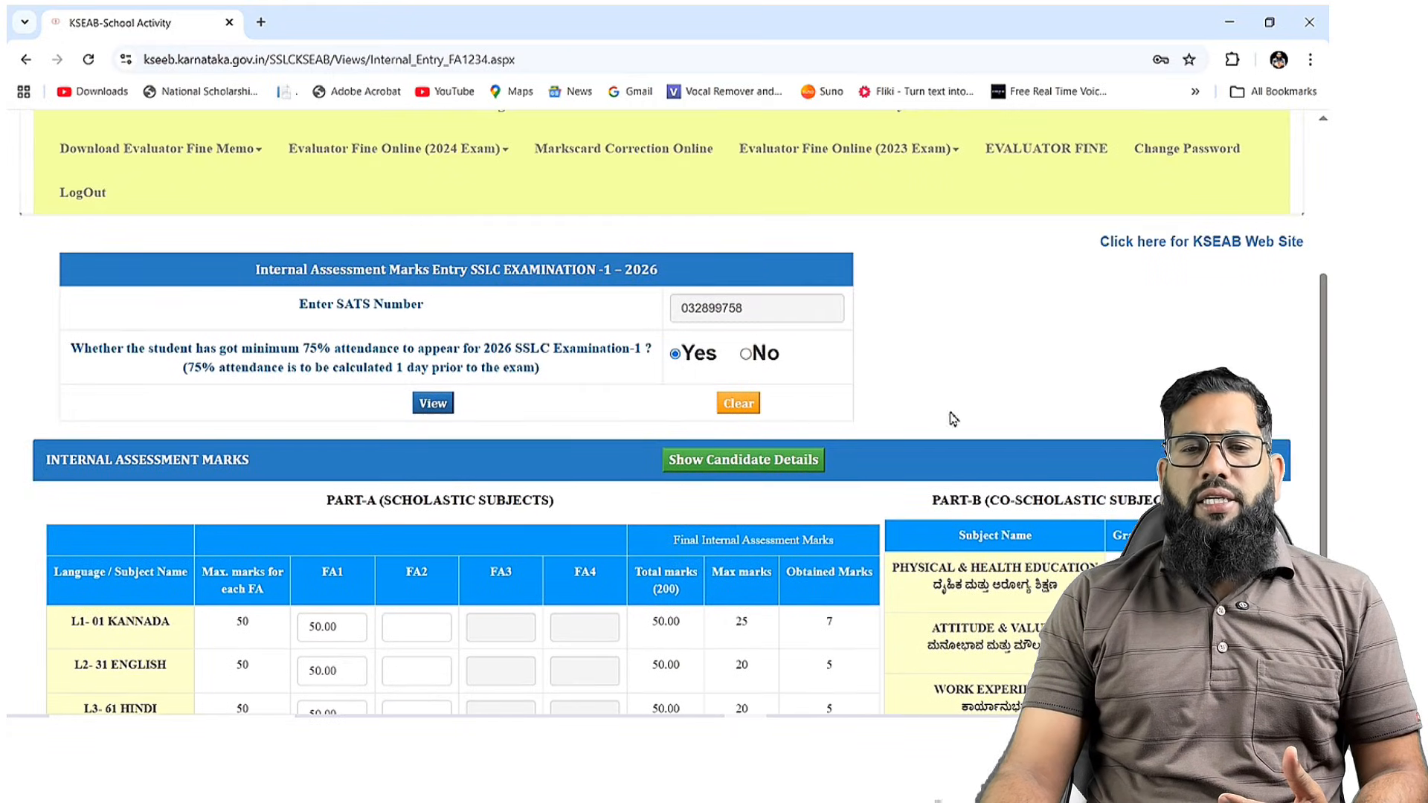
{"action": "scroll", "coordinate": [791, 407], "scroll_direction": "down", "scroll_amount": 2}
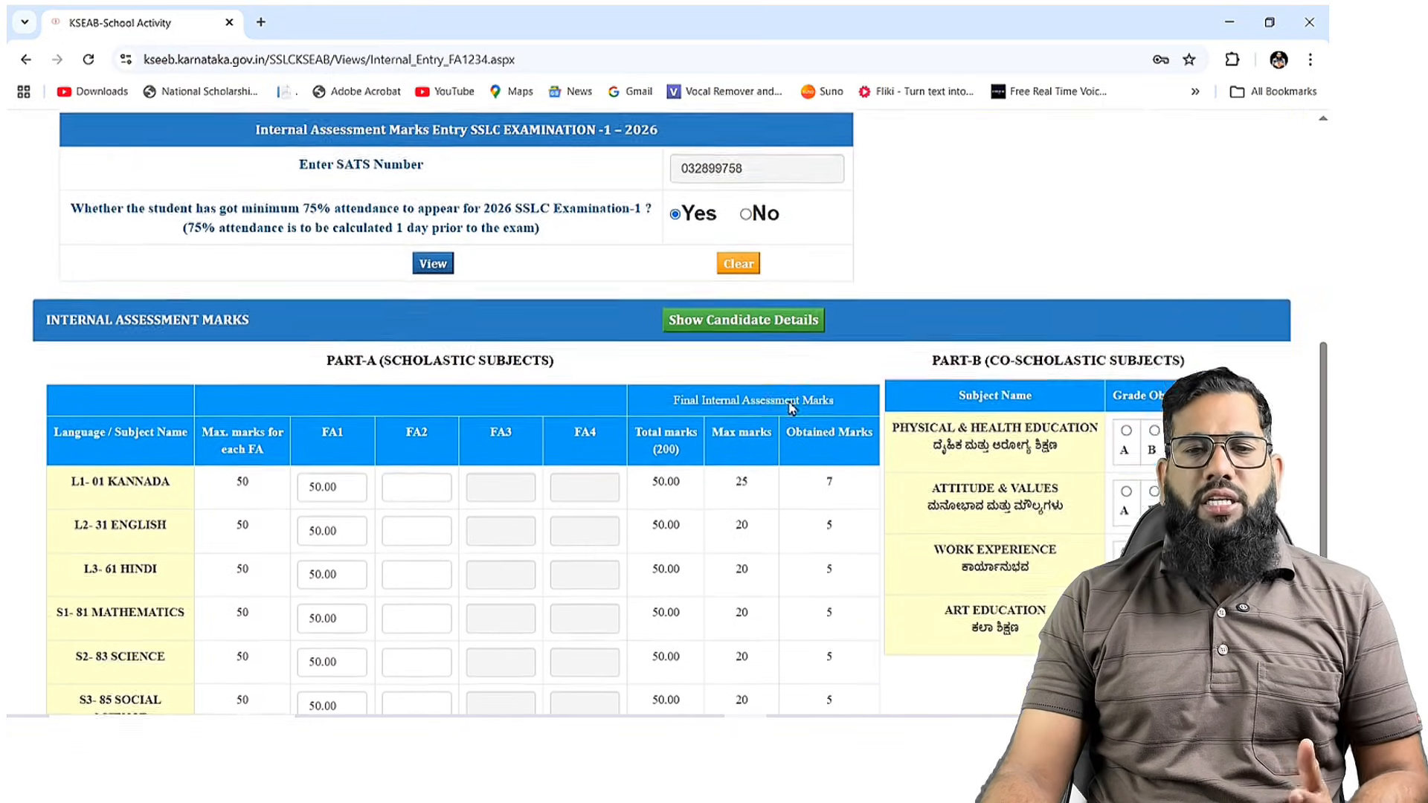
{"action": "scroll", "coordinate": [792, 408], "scroll_direction": "down", "scroll_amount": 2}
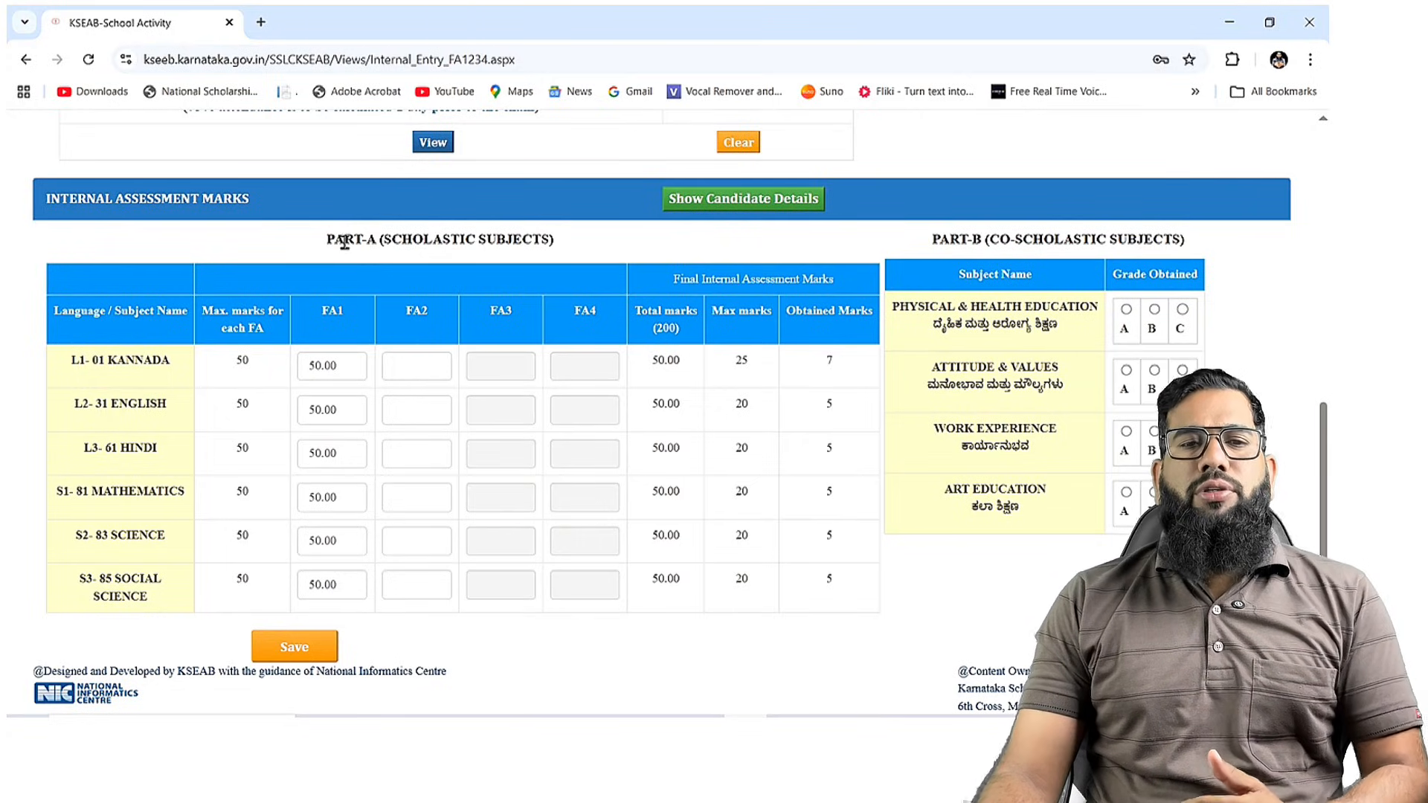
Examine the Part-A scholastic and Part-B co-scholastic tables, including the FA1 marks fields for Kannada and Mathematics.
{"action": "left_click_drag", "start_coordinate": [328, 241], "coordinate": [587, 251]}
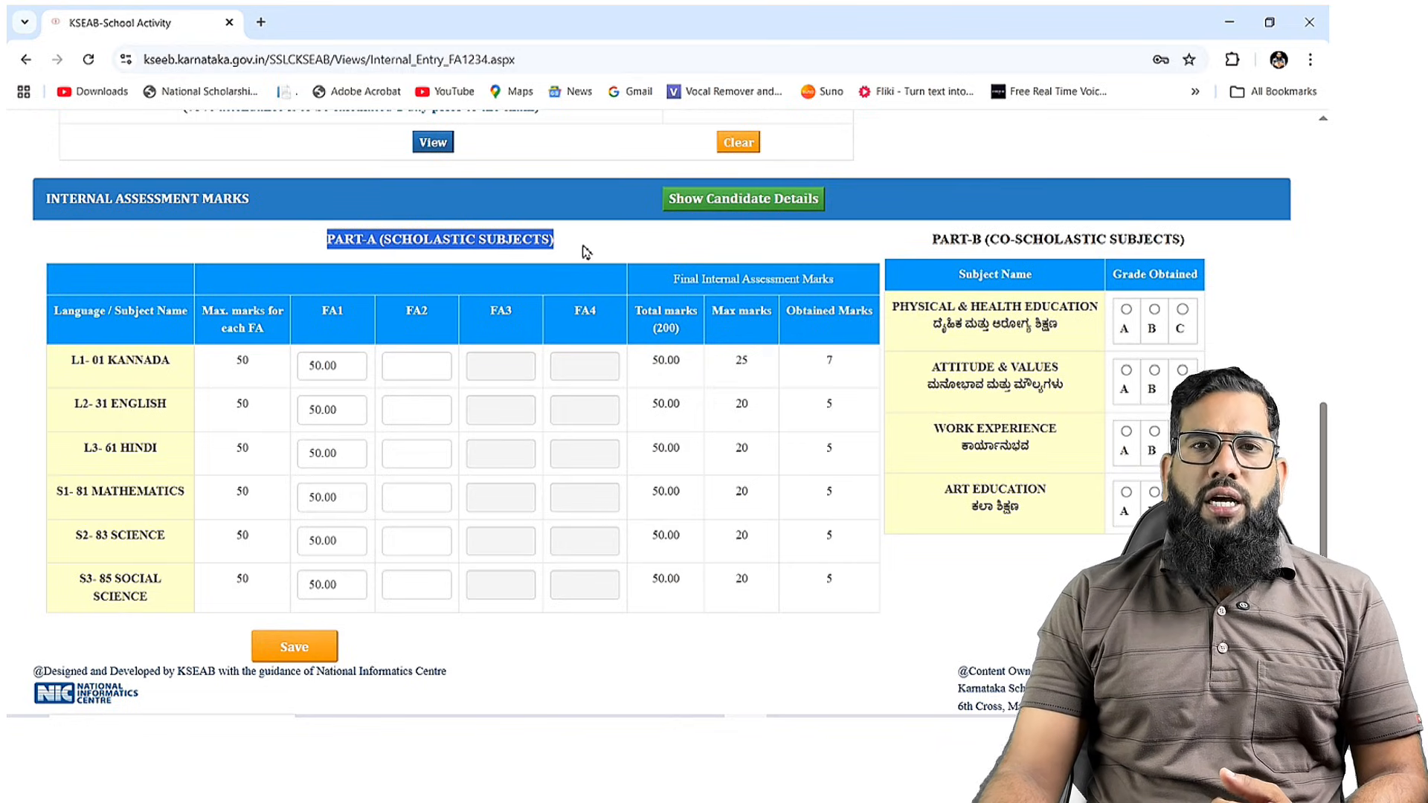
{"action": "left_click", "coordinate": [588, 254]}
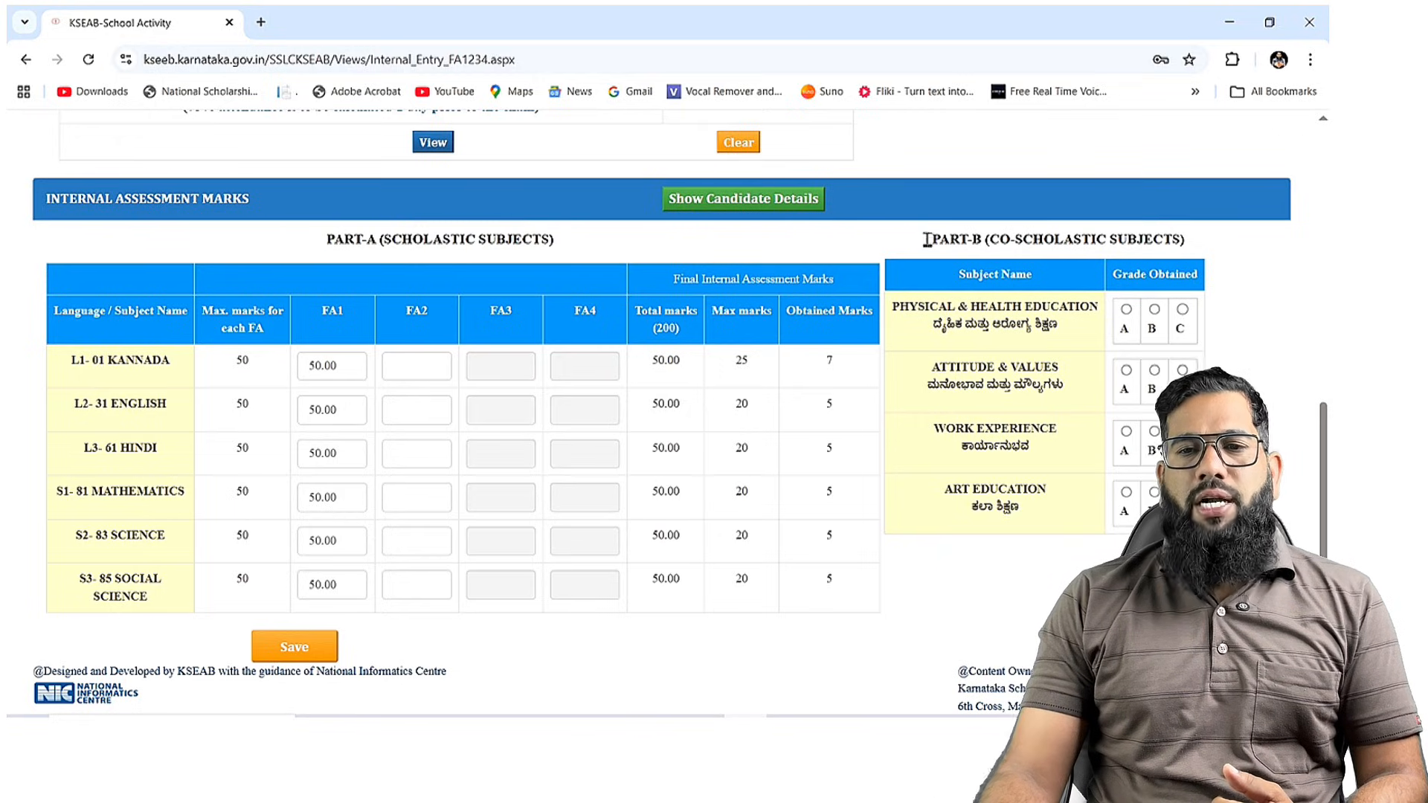
{"action": "left_click_drag", "start_coordinate": [927, 240], "coordinate": [1203, 242]}
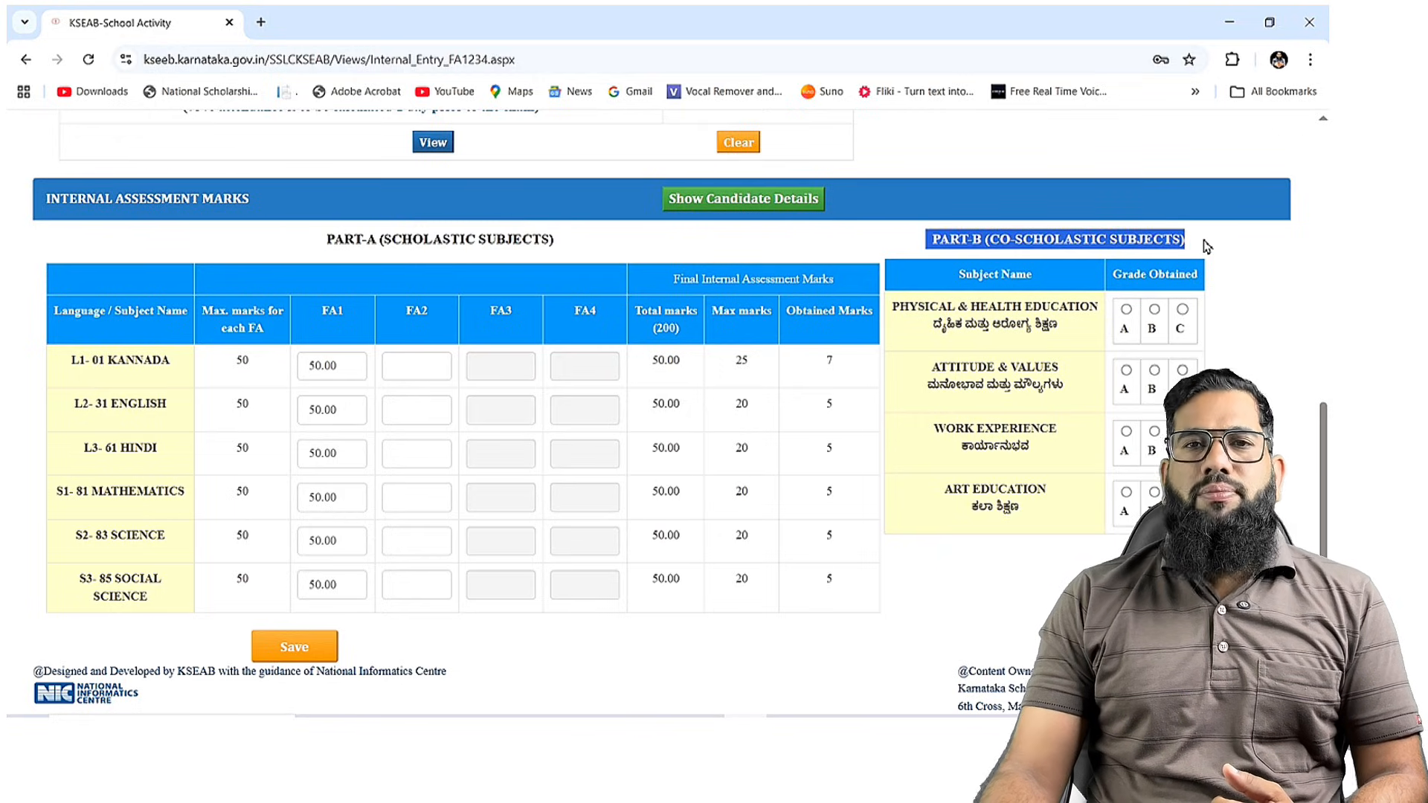
{"action": "left_click", "coordinate": [715, 244]}
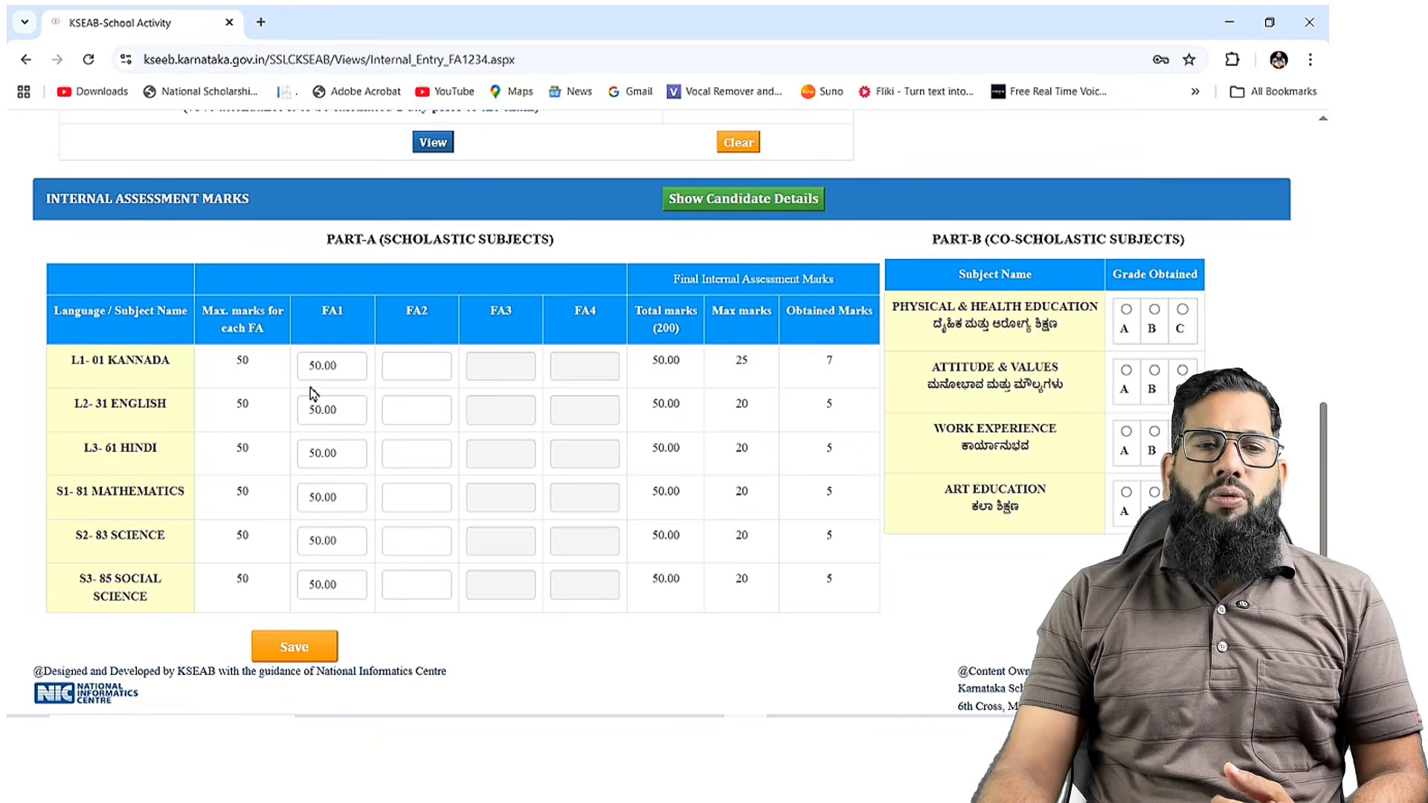
{"action": "scroll", "coordinate": [311, 394], "scroll_direction": "up", "scroll_amount": 3}
{"action": "scroll", "coordinate": [331, 401], "scroll_direction": "down", "scroll_amount": 2}
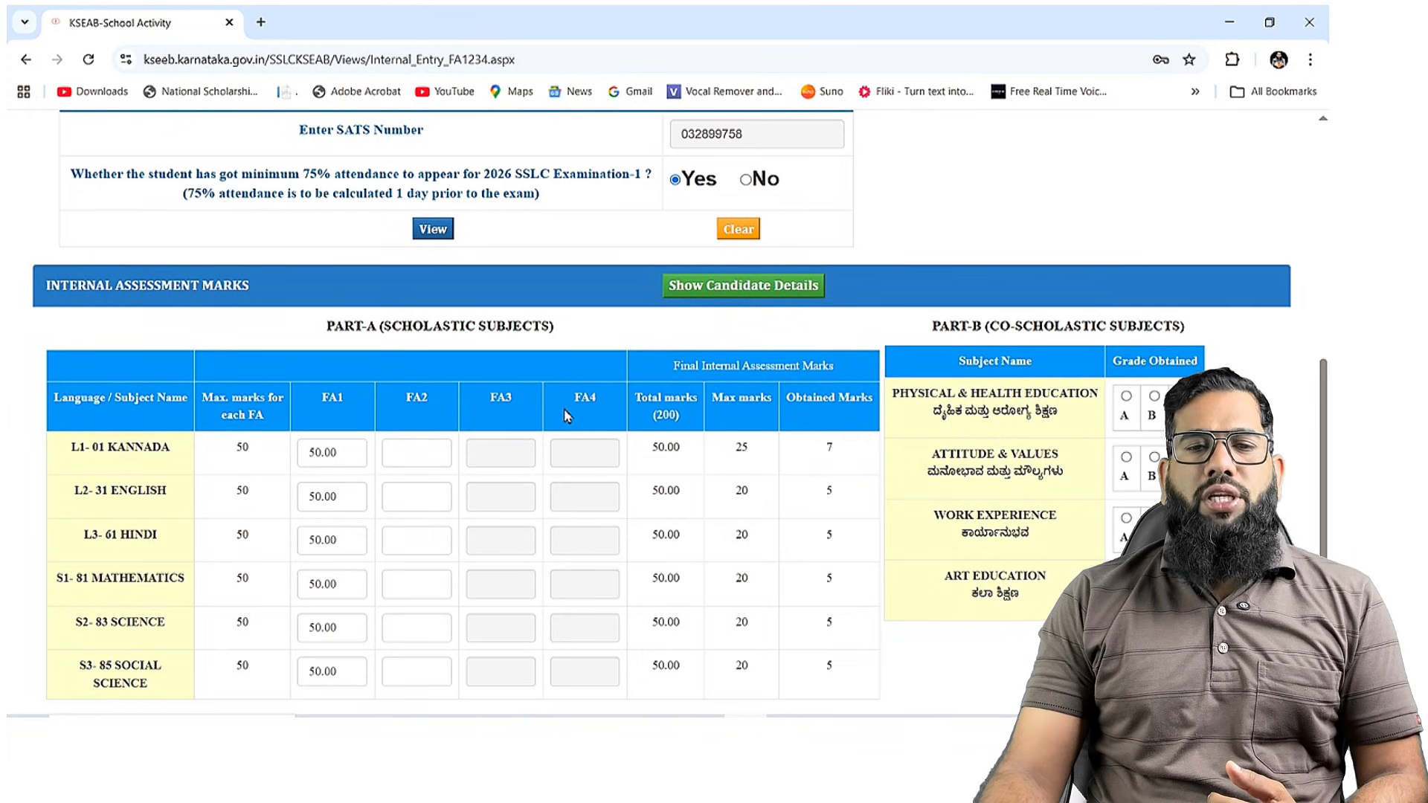
{"action": "scroll", "coordinate": [401, 414], "scroll_direction": "down", "scroll_amount": 2}
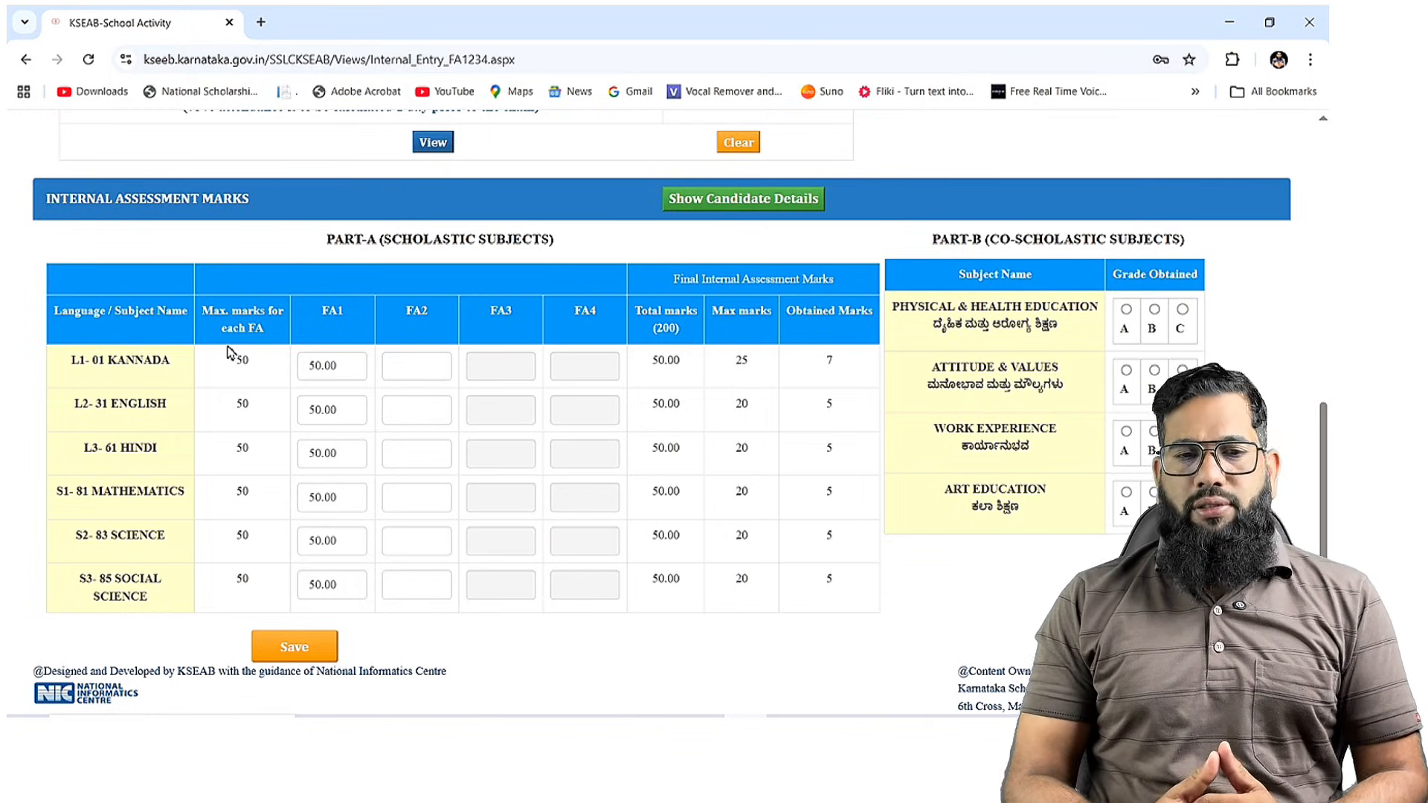
{"action": "left_click", "coordinate": [342, 365]}
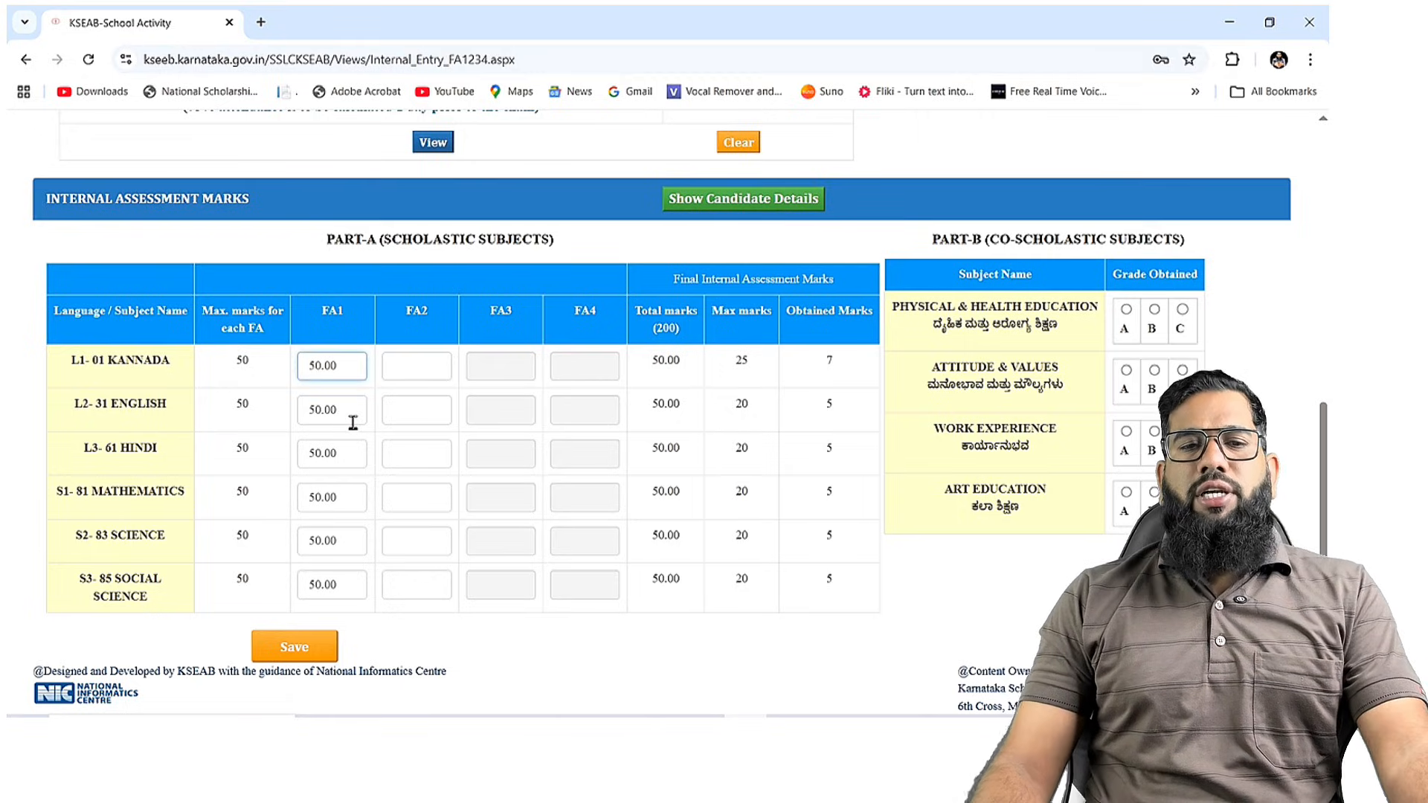
{"action": "left_click", "coordinate": [339, 505]}
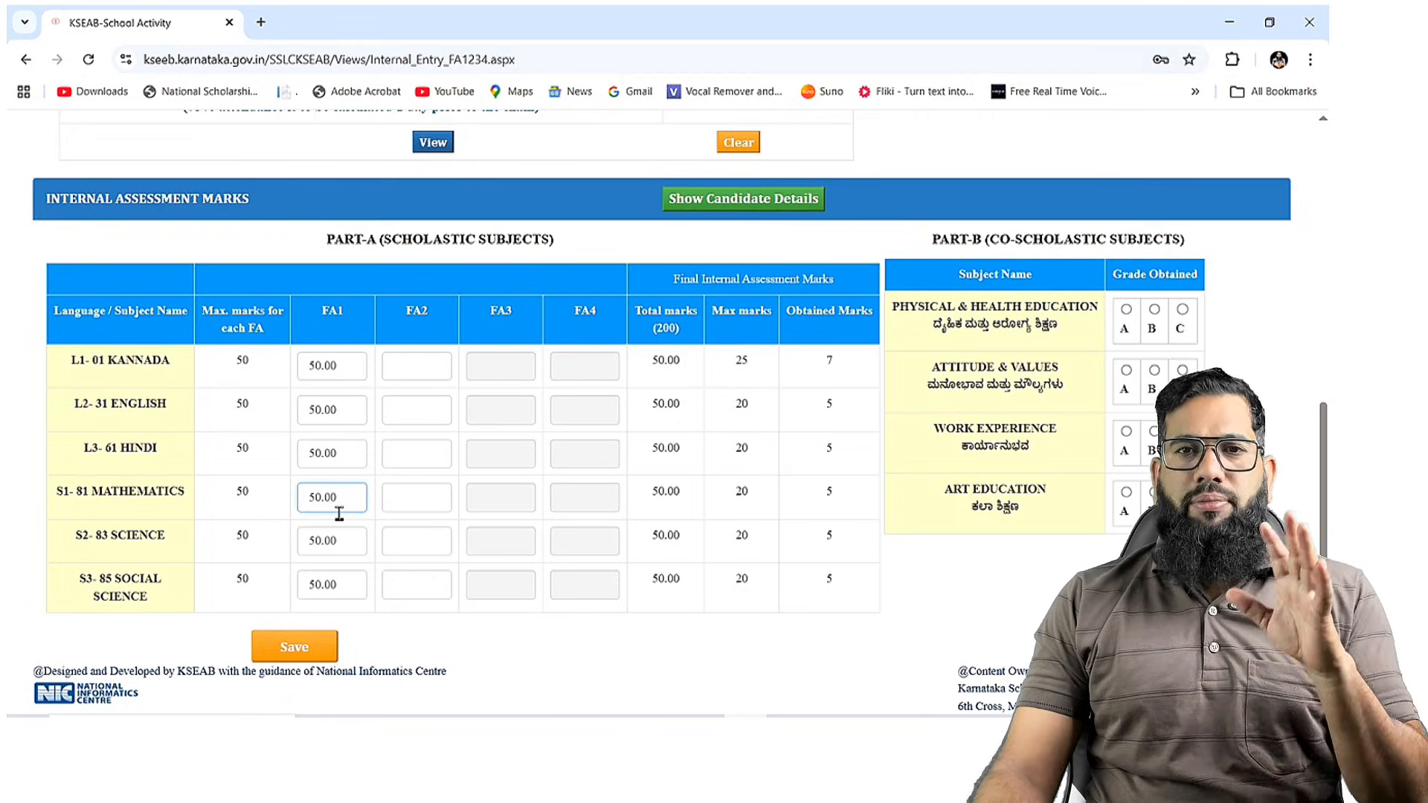
Save the candidate's FA1 internal assessment marks and acknowledge the save.
{"action": "left_click", "coordinate": [339, 591]}
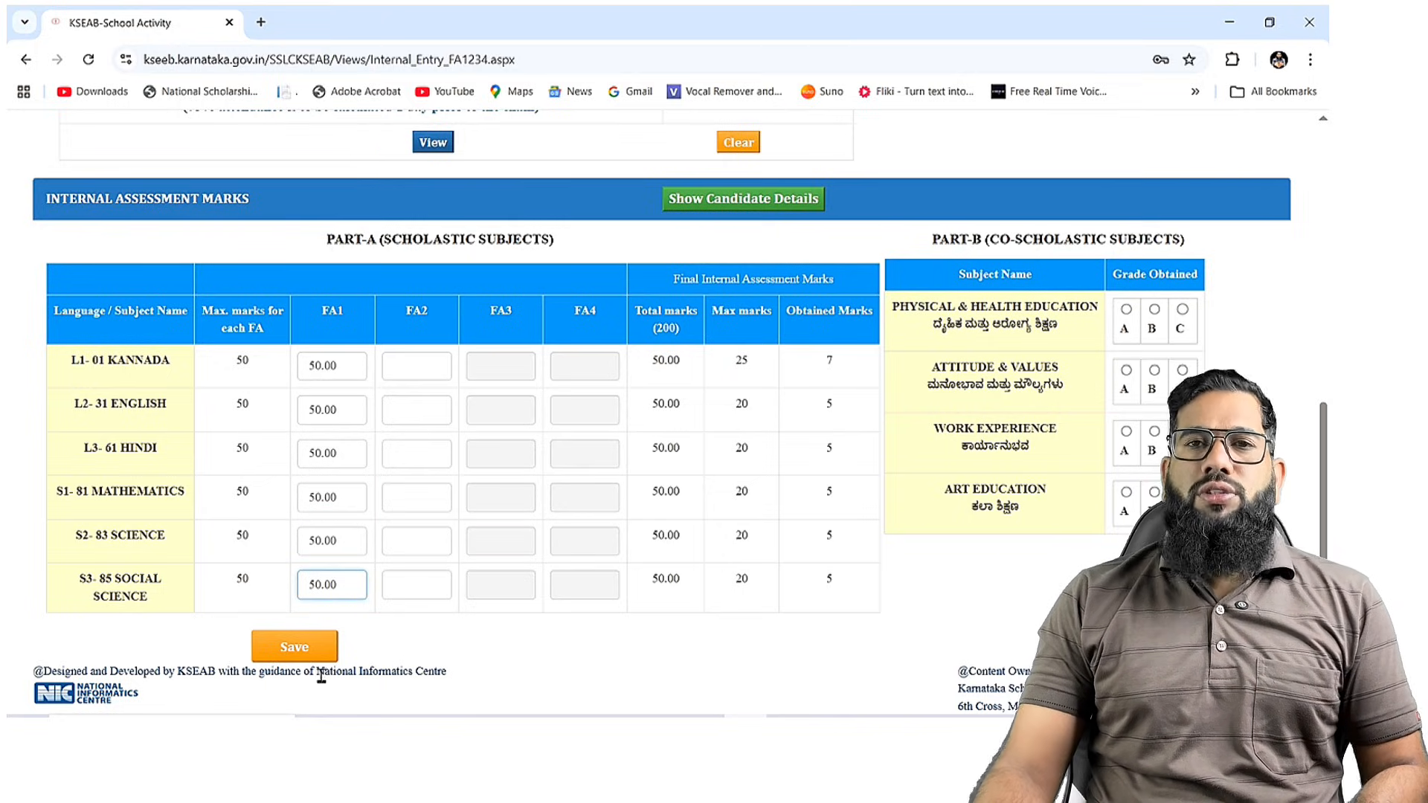
{"action": "left_click", "coordinate": [308, 651]}
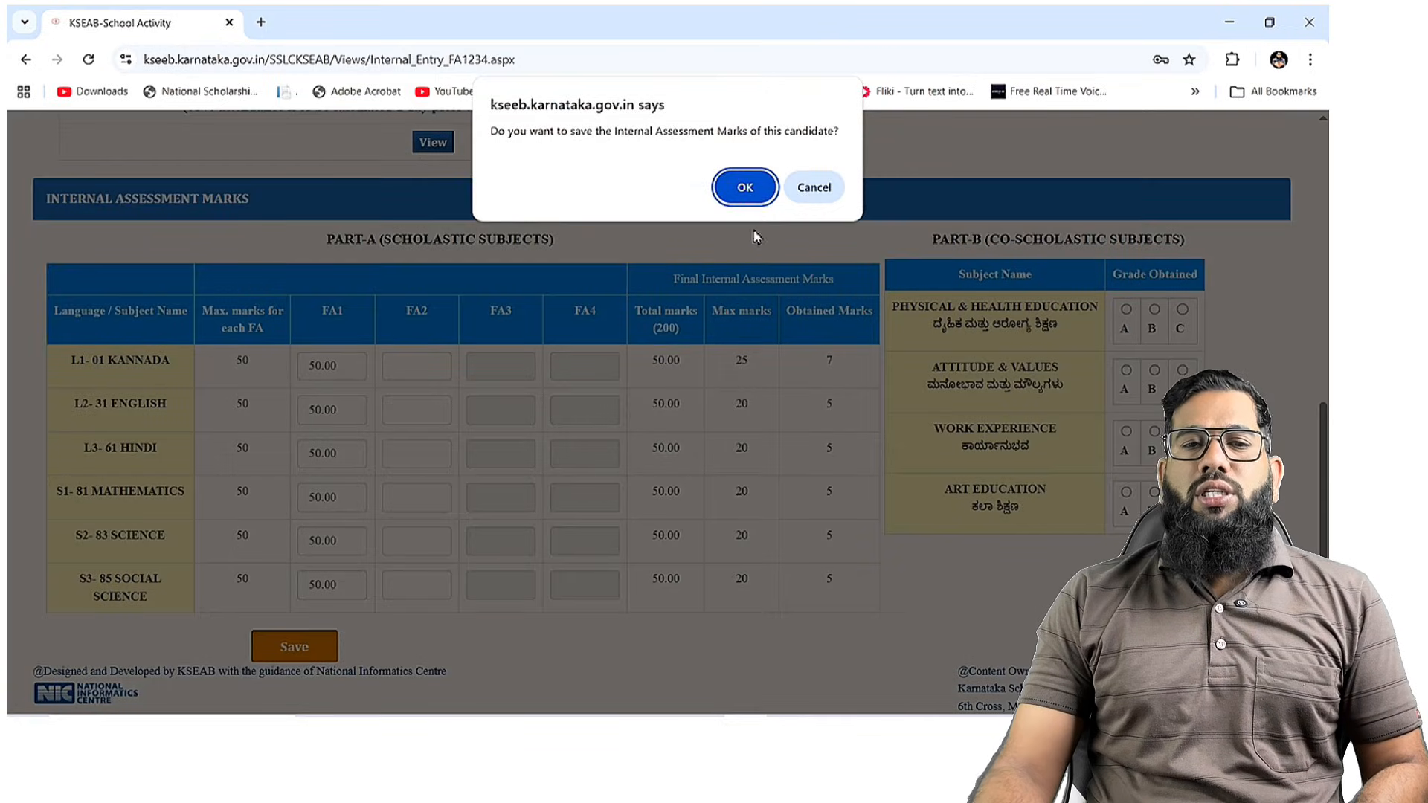
{"action": "left_click", "coordinate": [740, 190]}
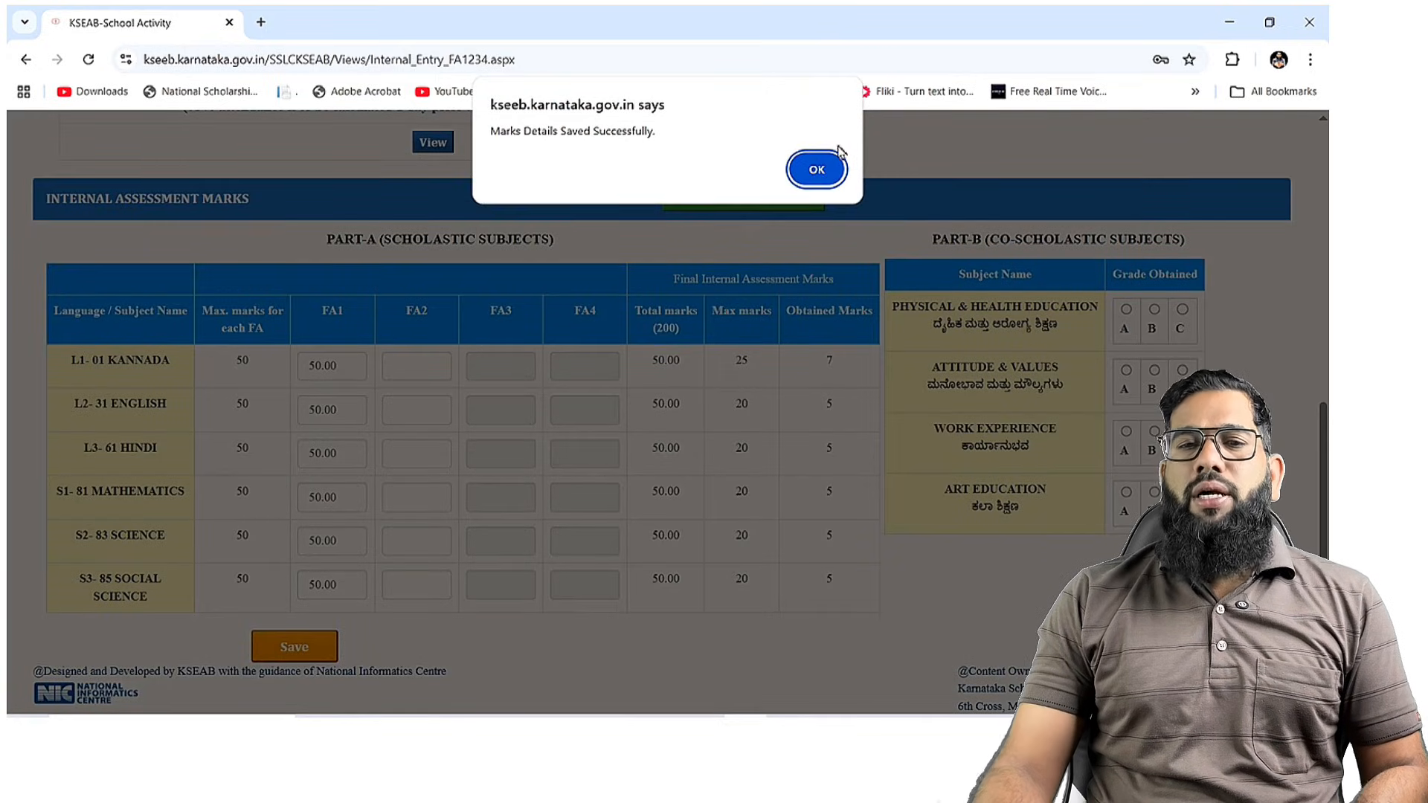
{"action": "left_click", "coordinate": [824, 183]}
Enter 50 as the FA2 mark for Kannada, English and Hindi.
{"action": "left_click", "coordinate": [417, 368]}
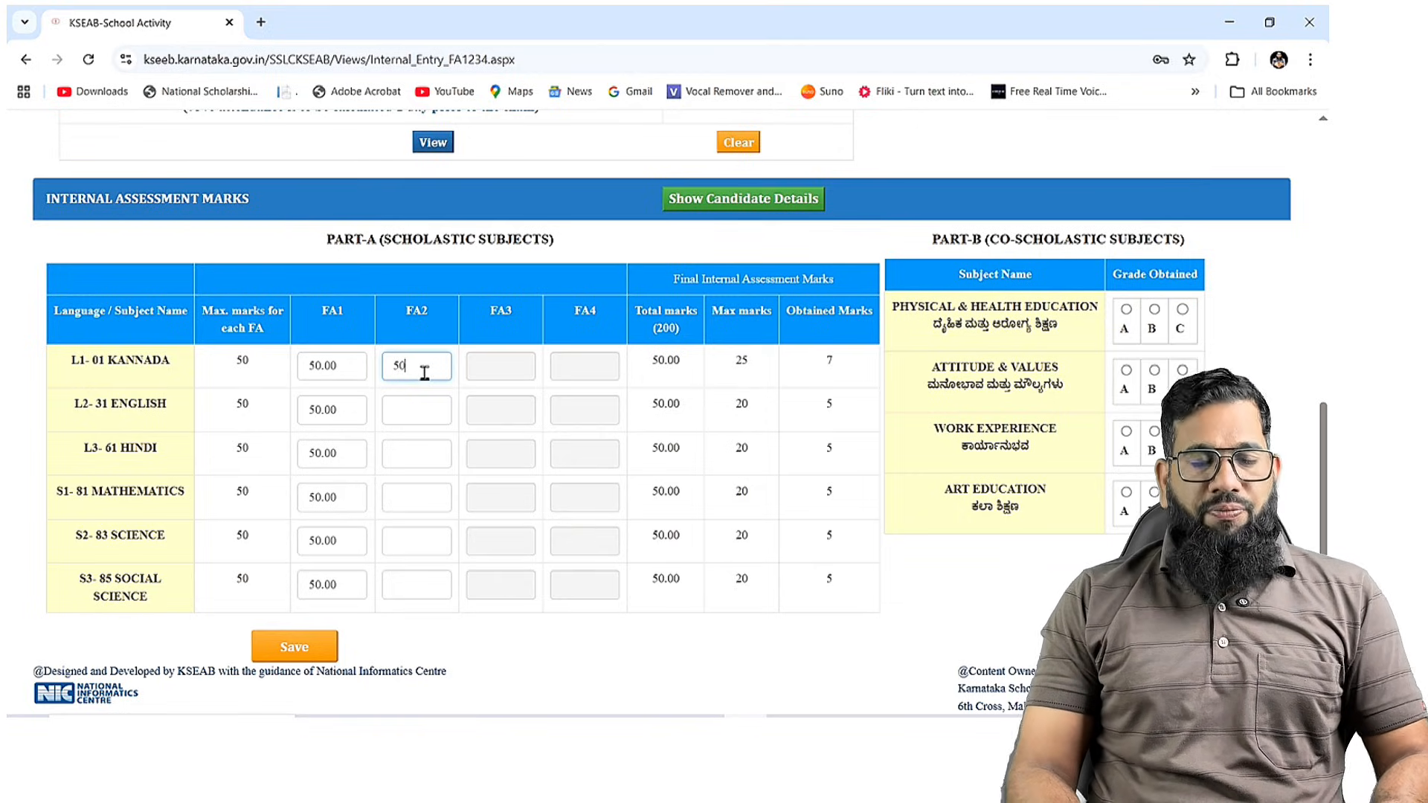
{"action": "type", "text": "50"}
{"action": "key", "text": "Tab"}
{"action": "key", "text": "Tab"}
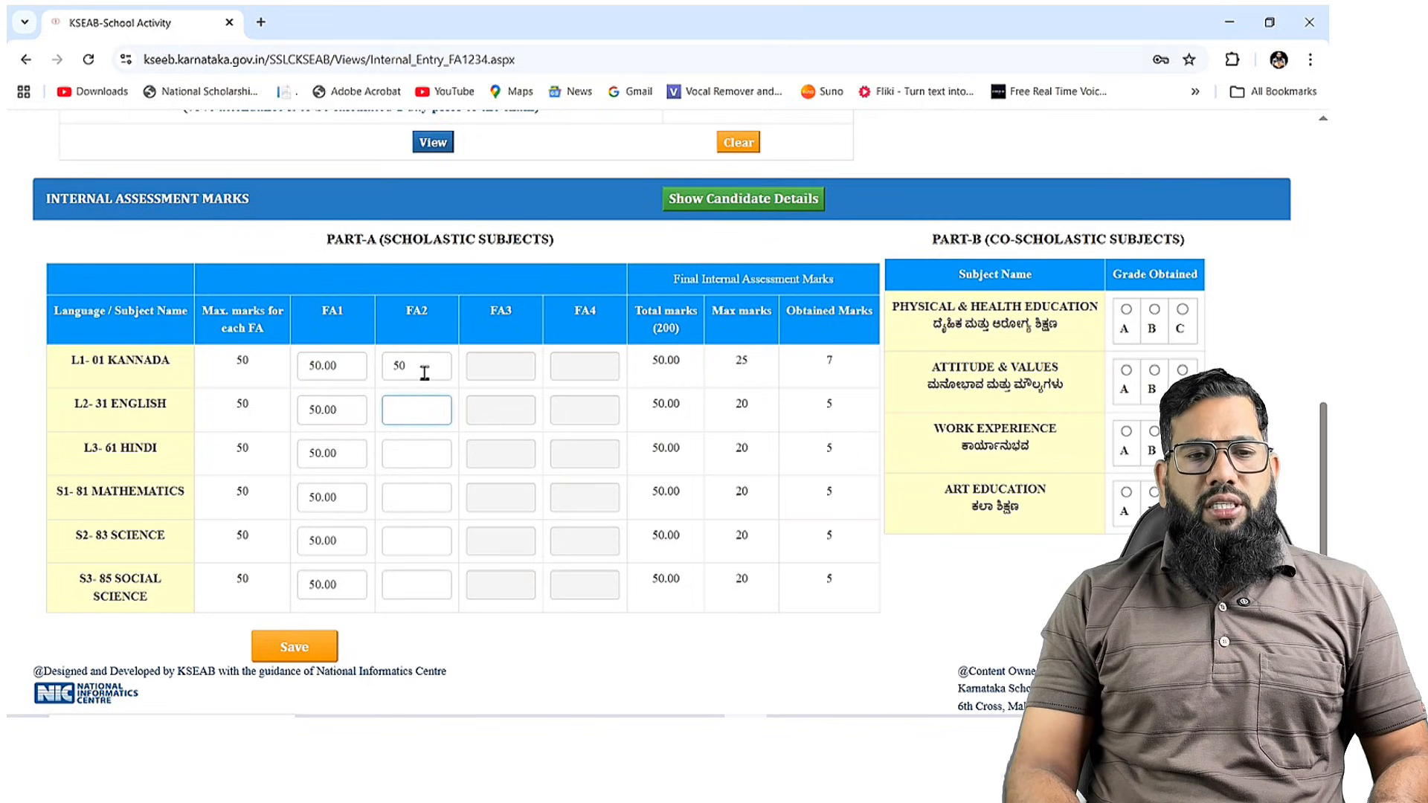
{"action": "key", "text": "Tab"}
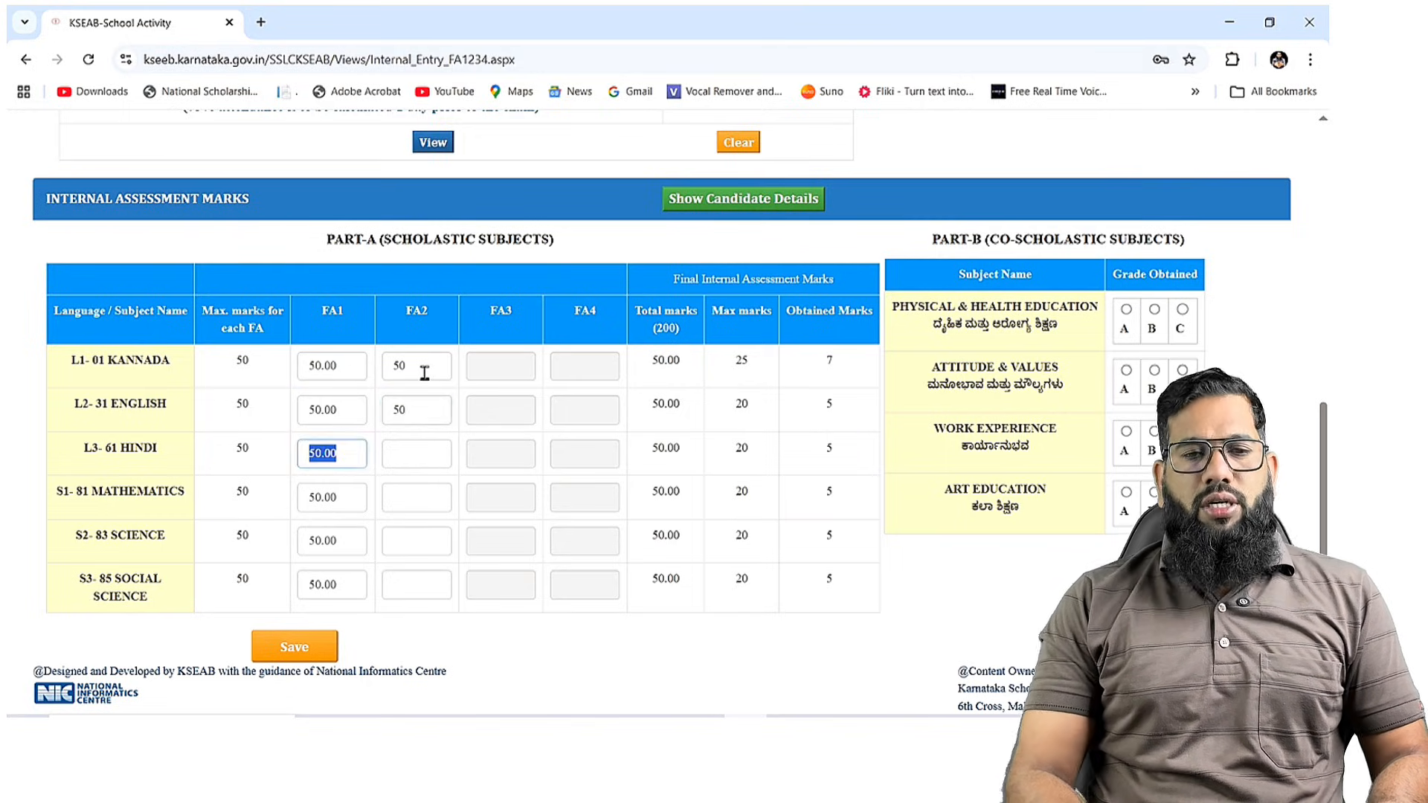
{"action": "key", "text": "Tab"}
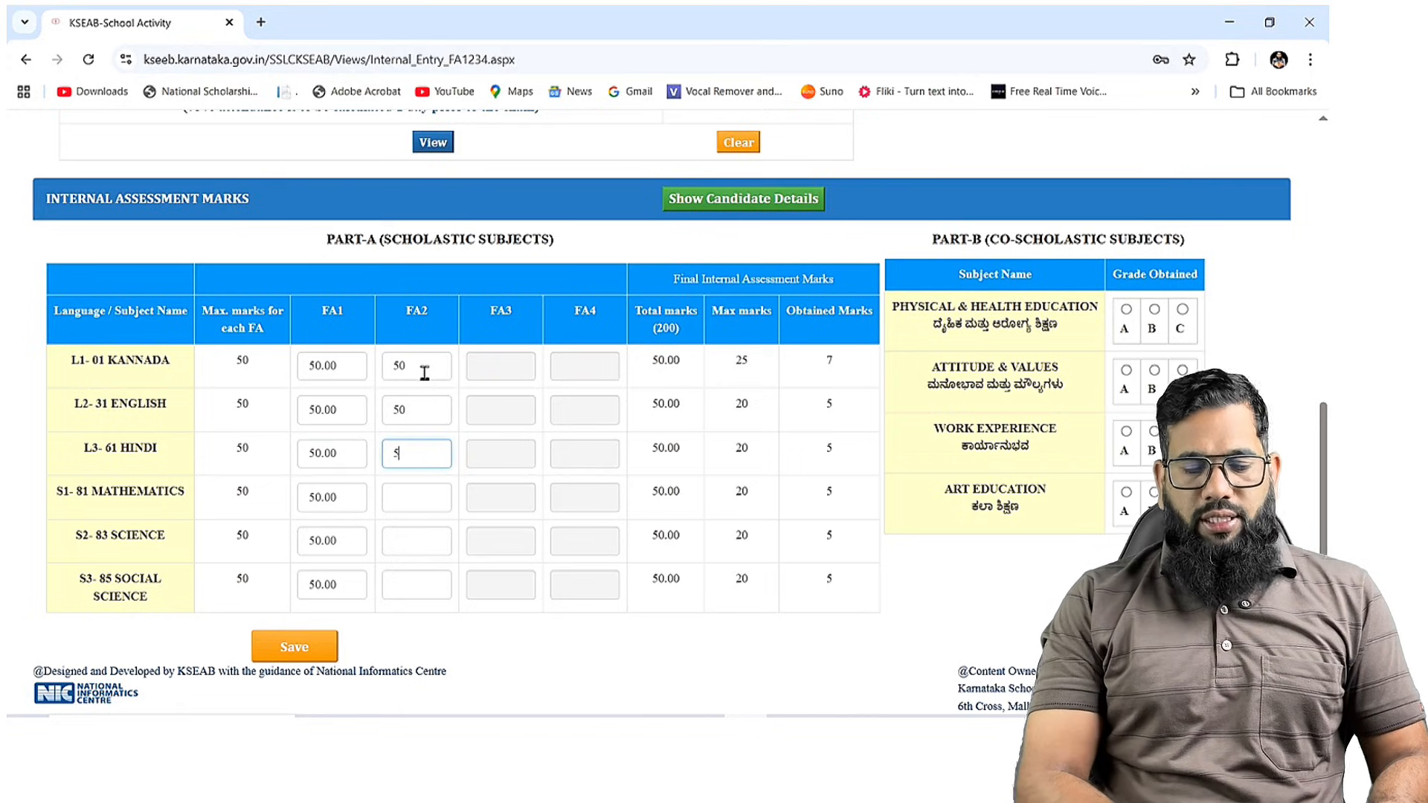
{"action": "type", "text": "50"}
Enter 50 as the FA2 mark for Mathematics, Science and Social Science.
{"action": "key", "text": "Tab"}
{"action": "key", "text": "Tab"}
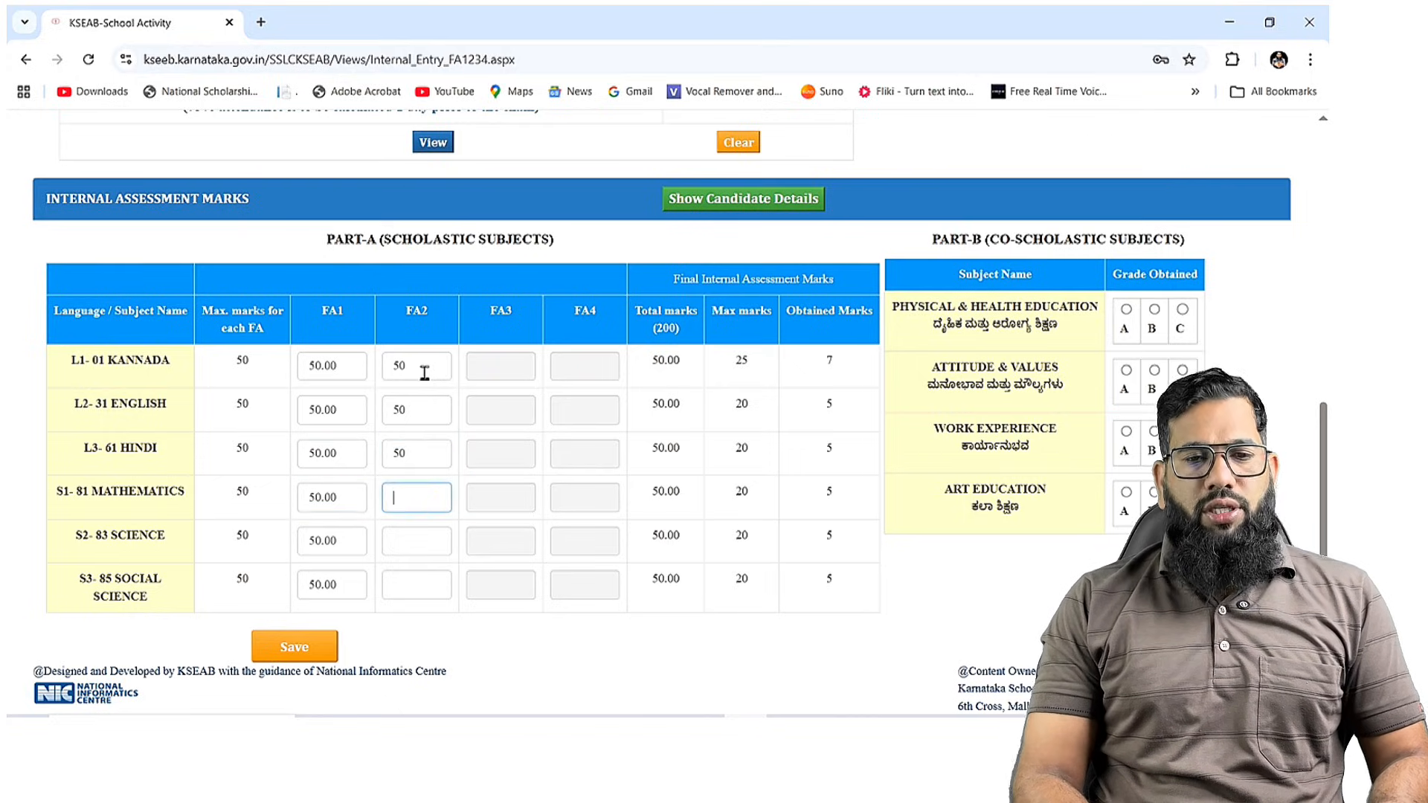
{"action": "key", "text": "Tab"}
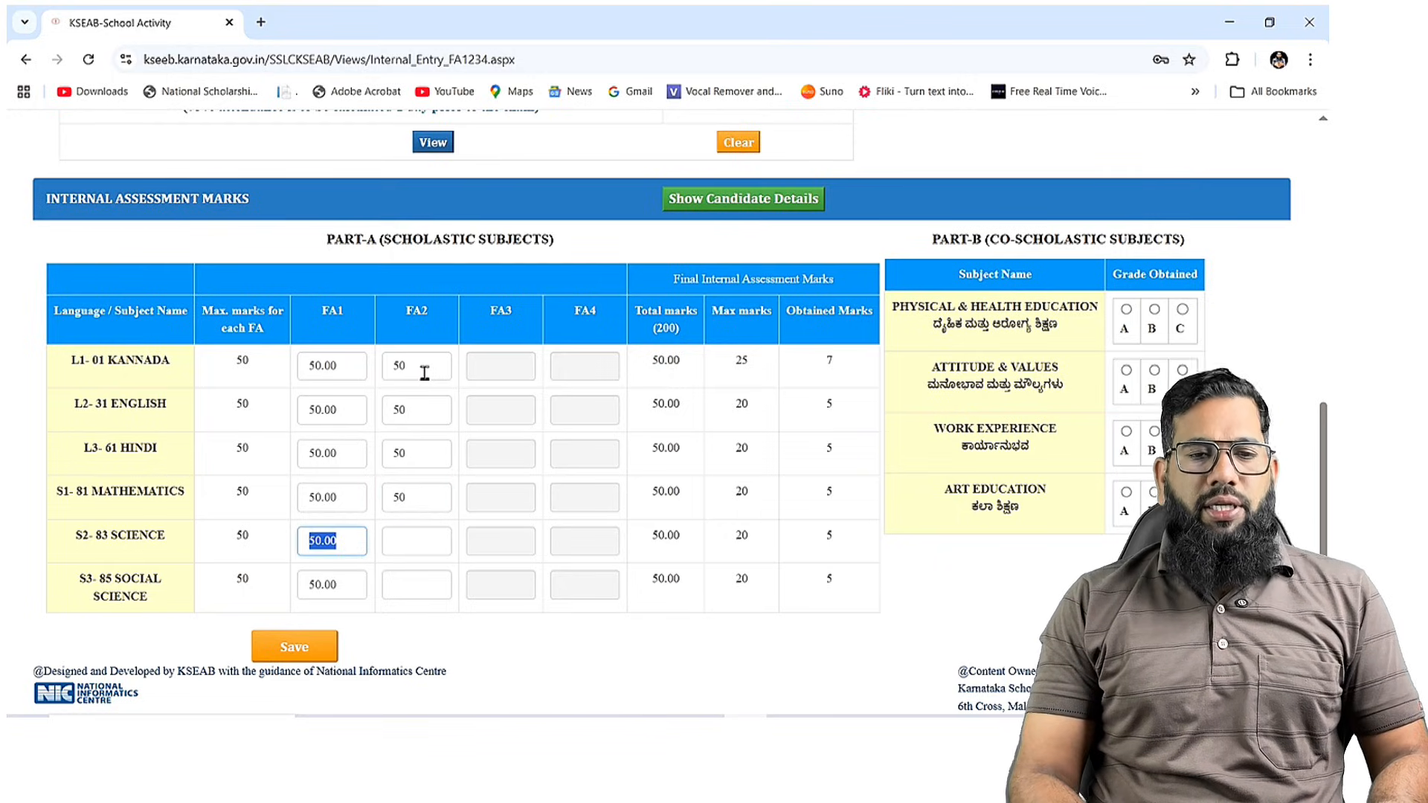
{"action": "key", "text": "Tab"}
{"action": "type", "text": "50"}
{"action": "key", "text": "Tab"}
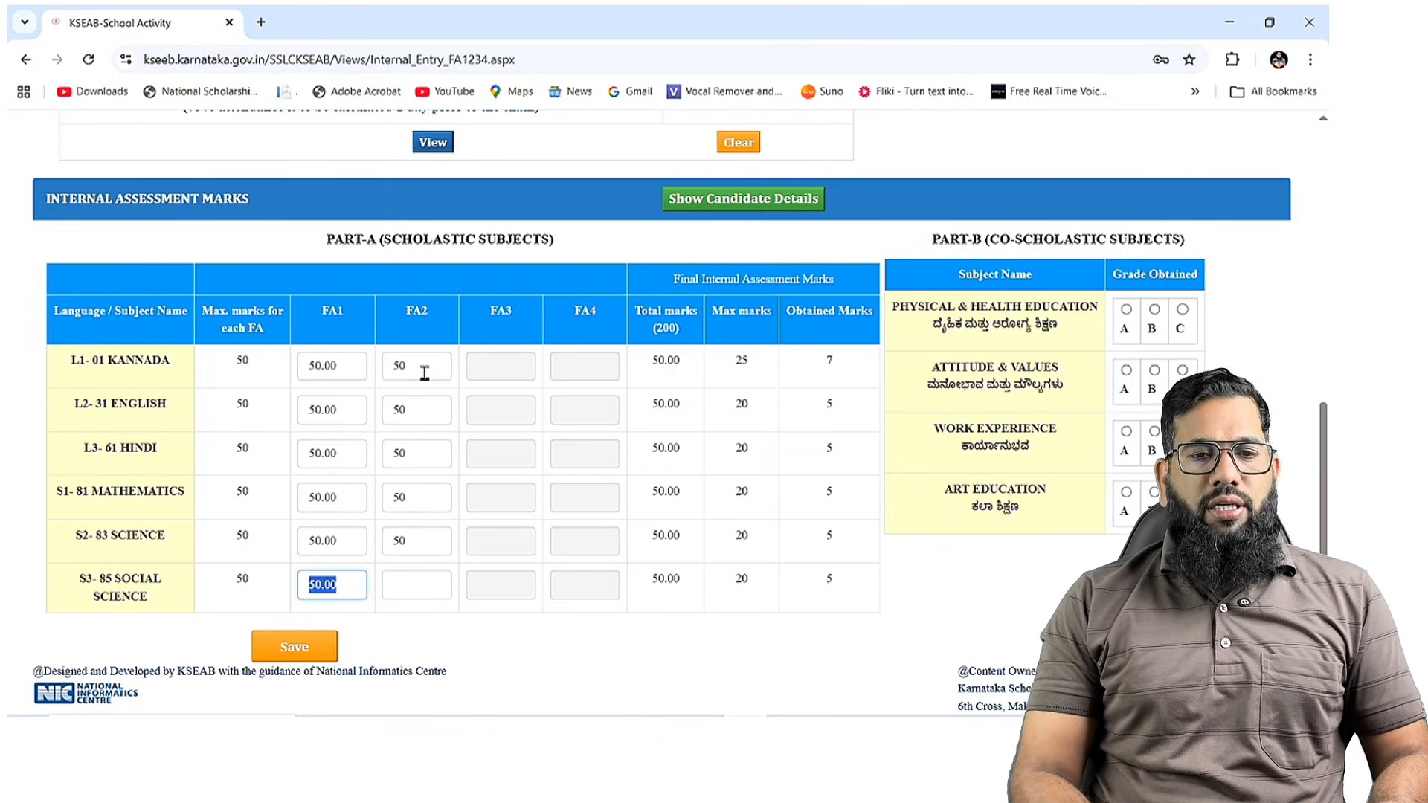
{"action": "key", "text": "Tab"}
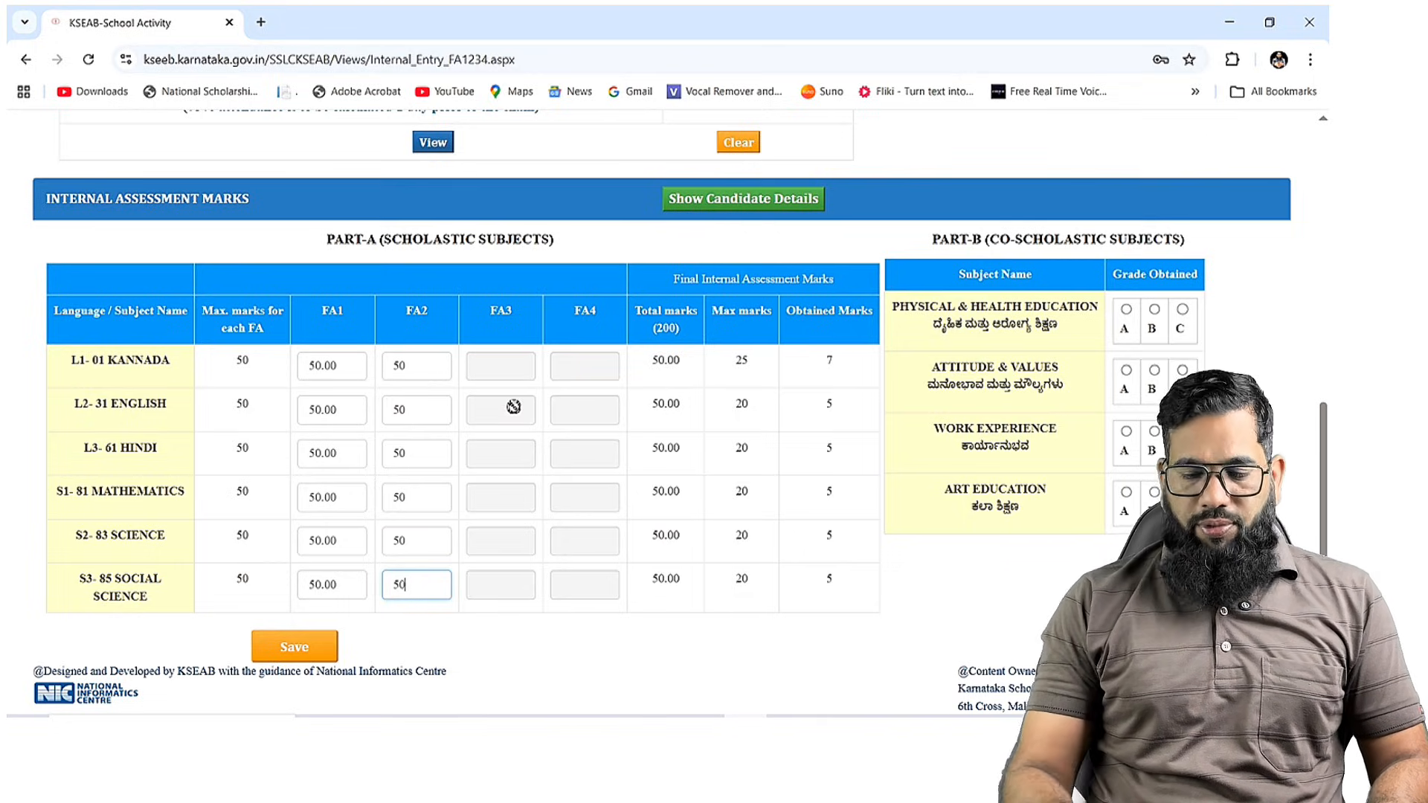
{"action": "type", "text": "50"}
Save the candidate's marks with the FA2 column filled in and acknowledge the save.
{"action": "left_click", "coordinate": [406, 366]}
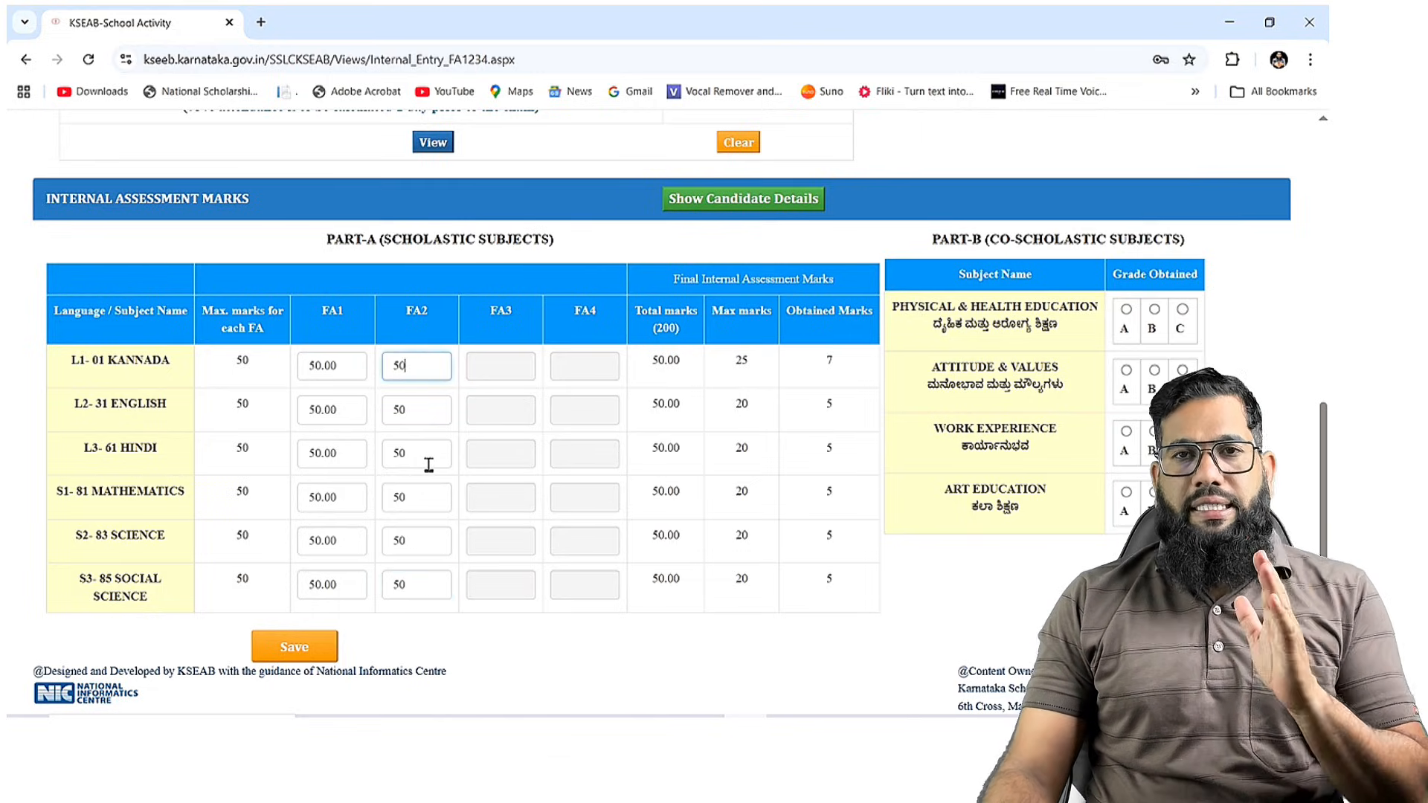
{"action": "left_click", "coordinate": [405, 583]}
{"action": "left_click", "coordinate": [503, 380]}
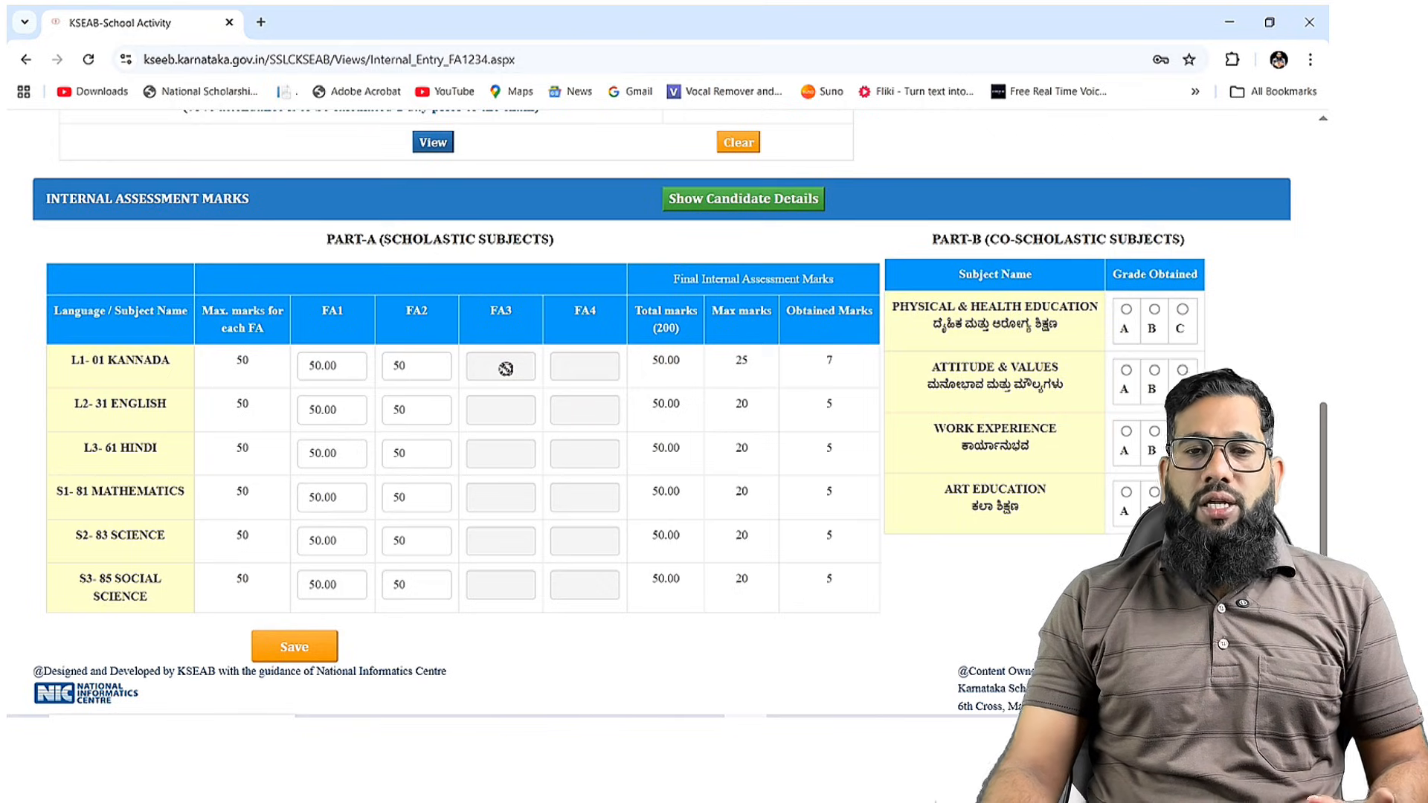
{"action": "left_click", "coordinate": [310, 650]}
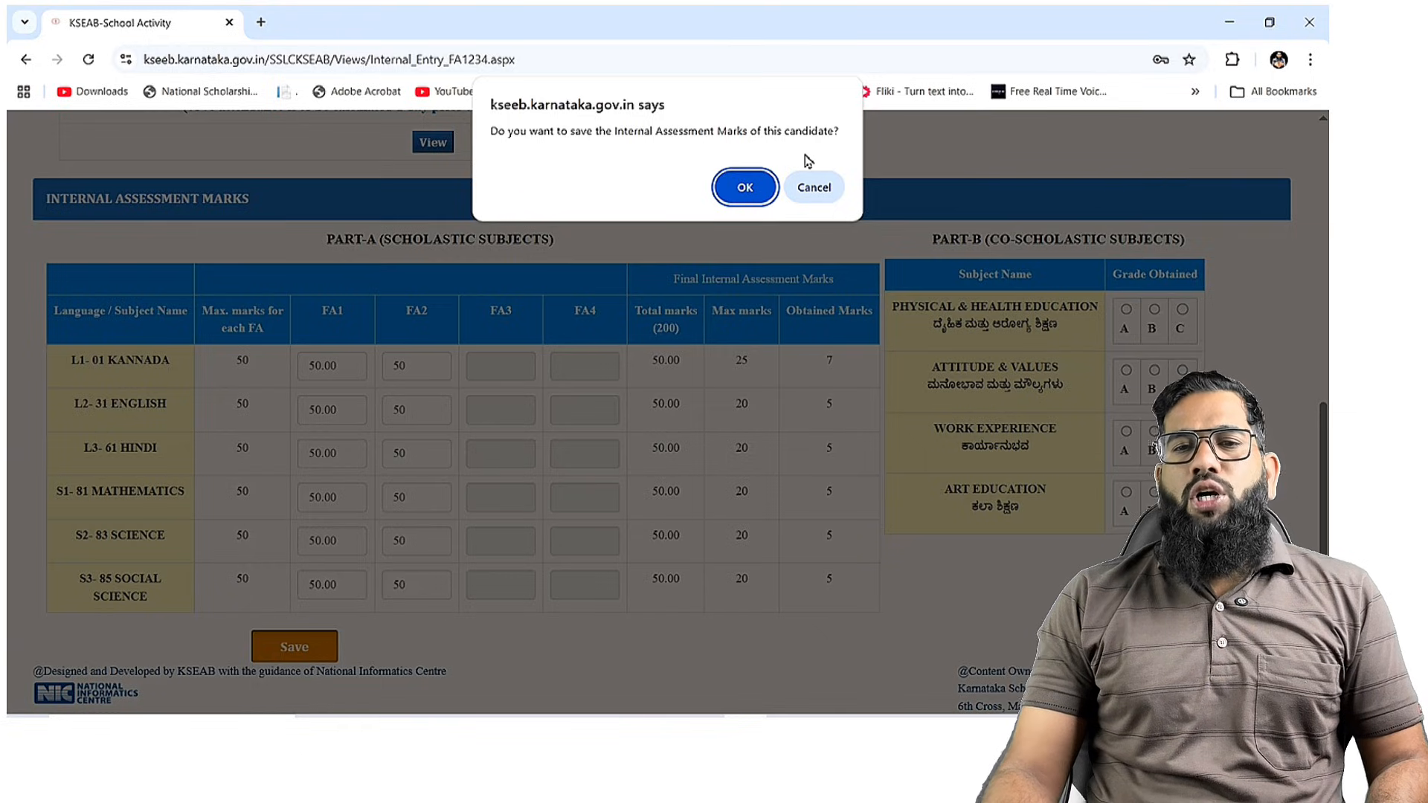
{"action": "left_click", "coordinate": [746, 188]}
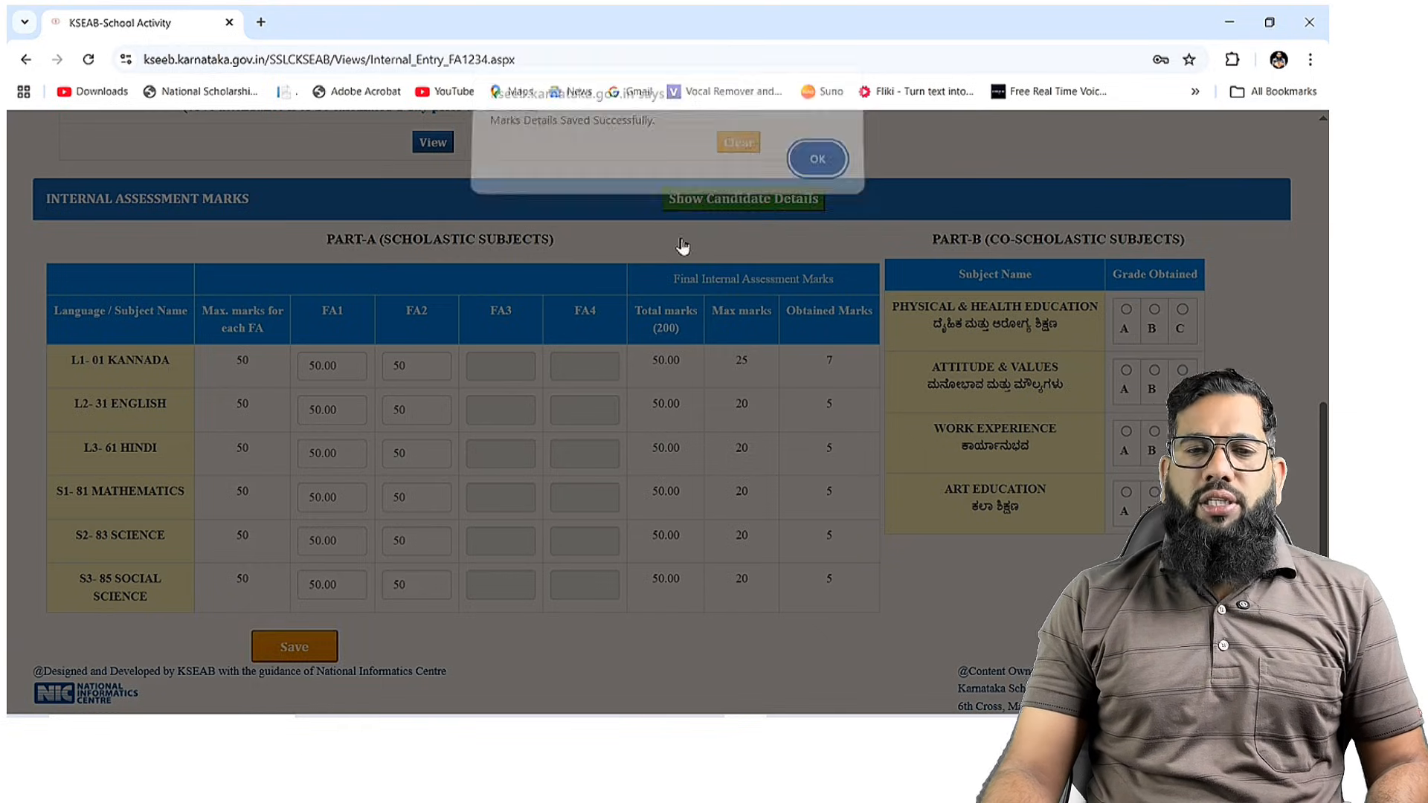
{"action": "left_click", "coordinate": [816, 171]}
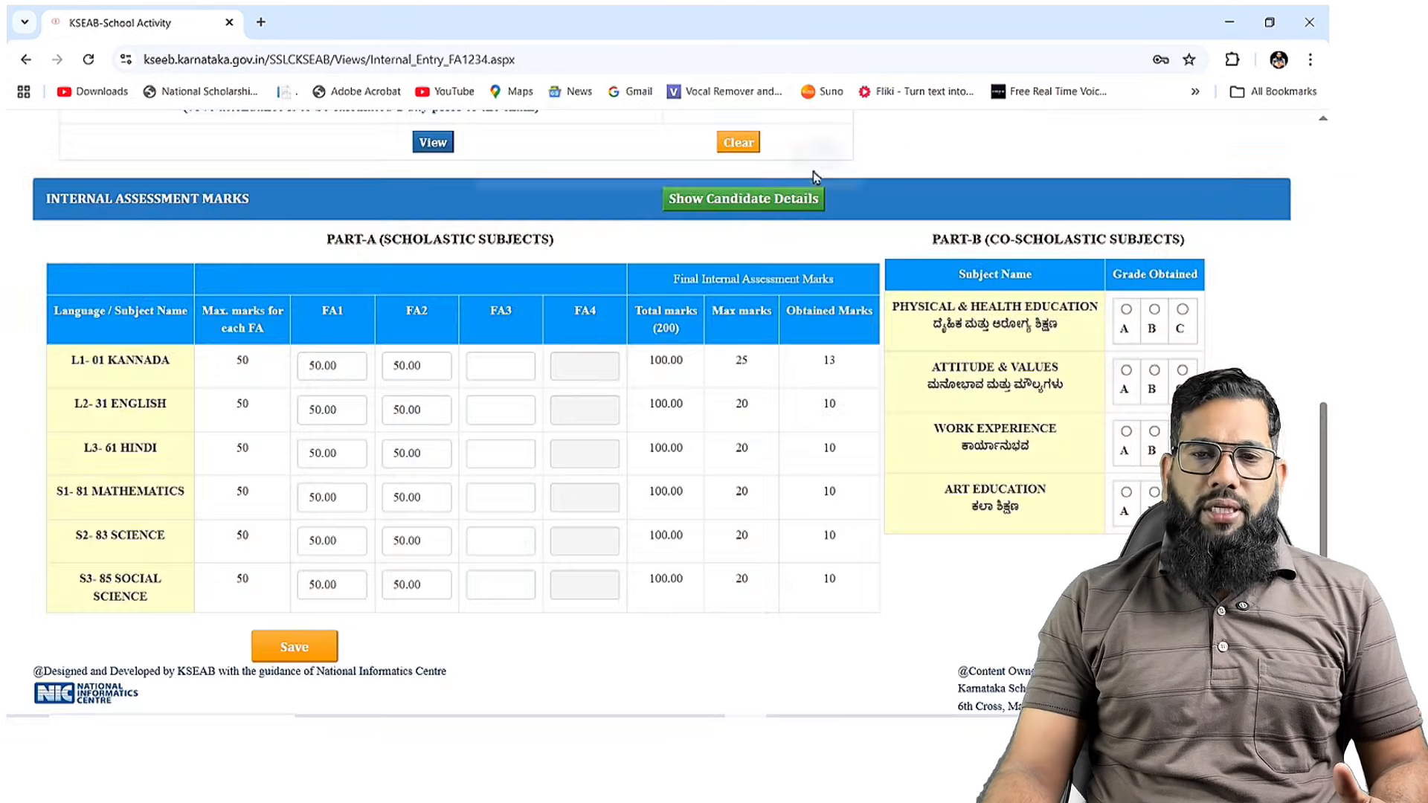
Enter 50 as the FA3 mark for Kannada, English and Hindi.
{"action": "left_click", "coordinate": [500, 369]}
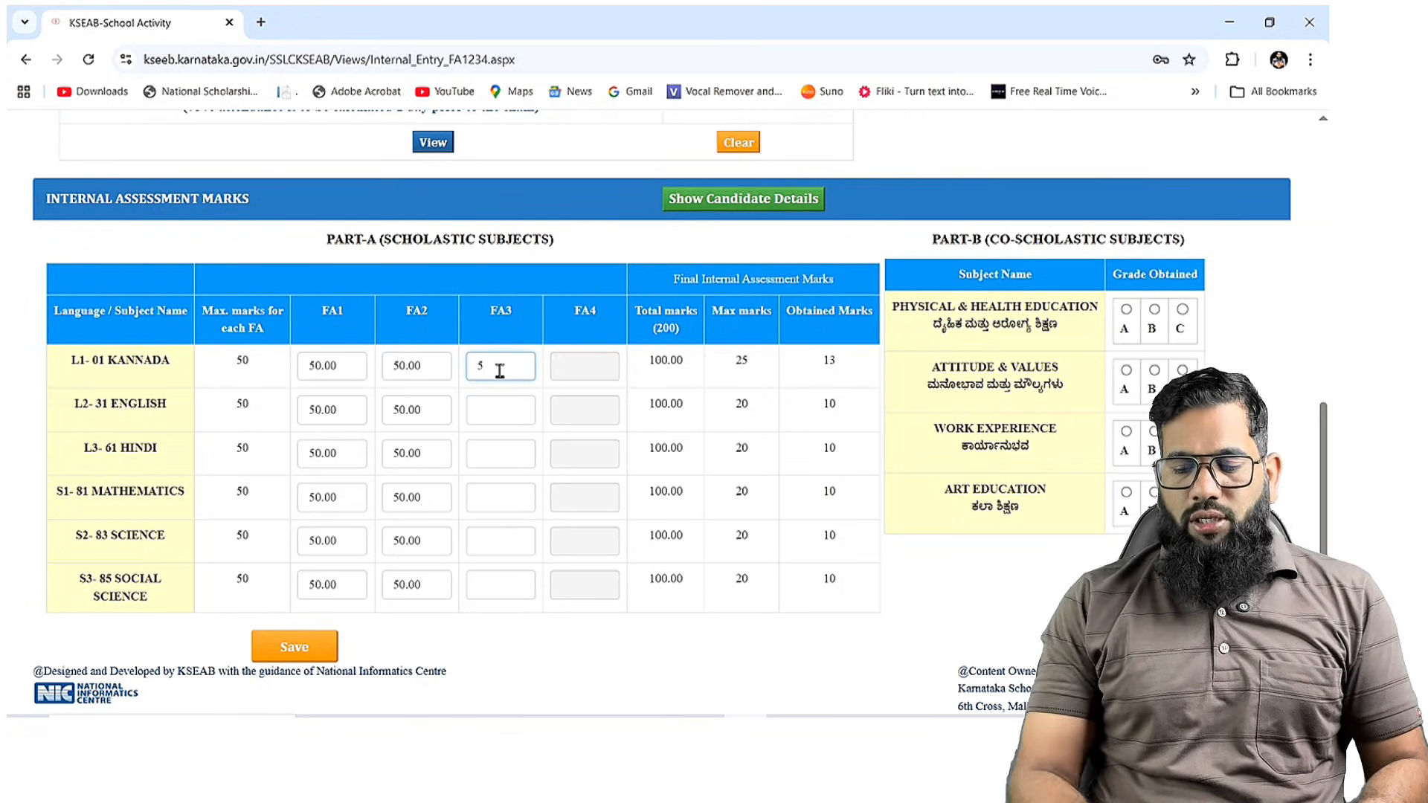
{"action": "type", "text": "50"}
{"action": "key", "text": "Tab"}
{"action": "key", "text": "Tab"}
{"action": "key", "text": "Tab"}
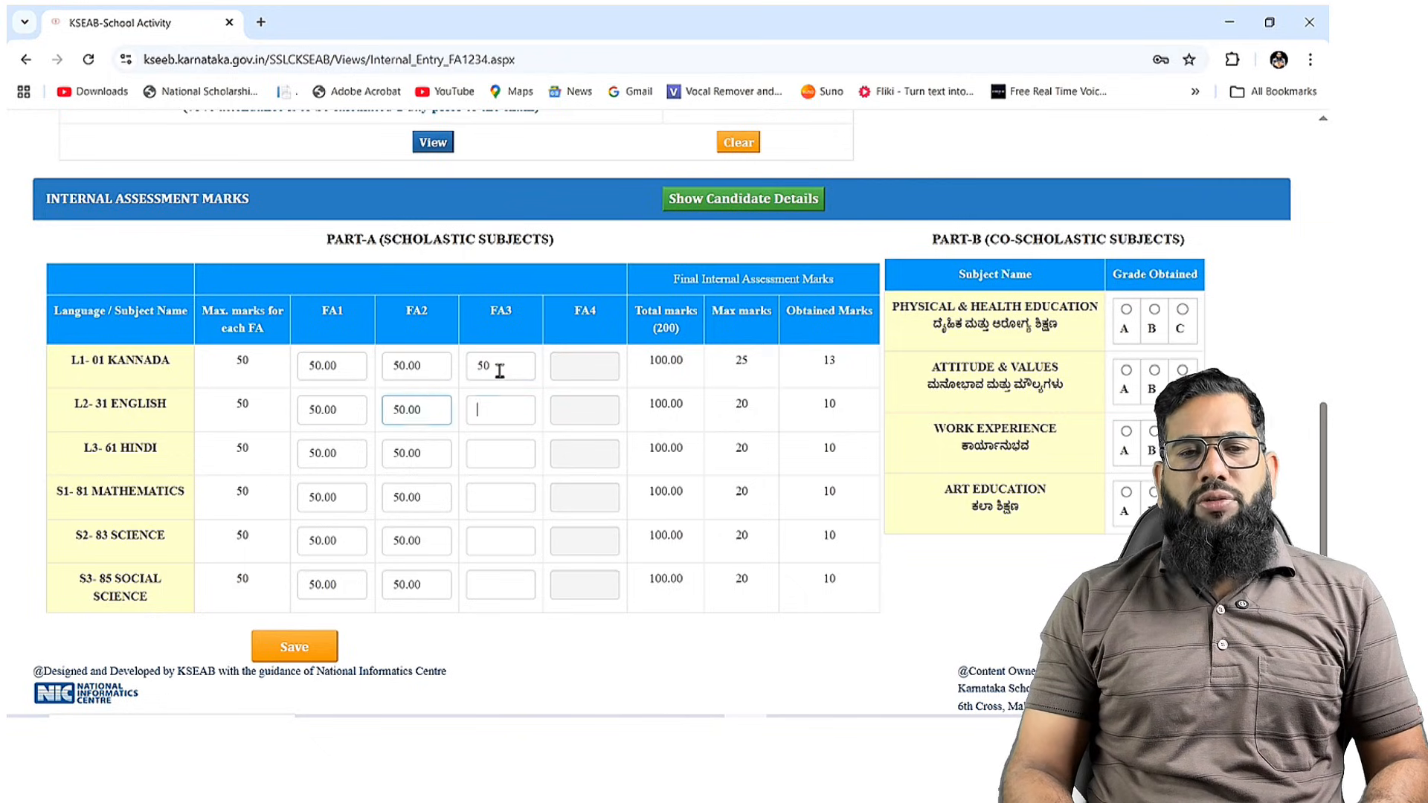
{"action": "type", "text": "50"}
{"action": "key", "text": "Tab"}
{"action": "key", "text": "Tab"}
{"action": "key", "text": "Tab"}
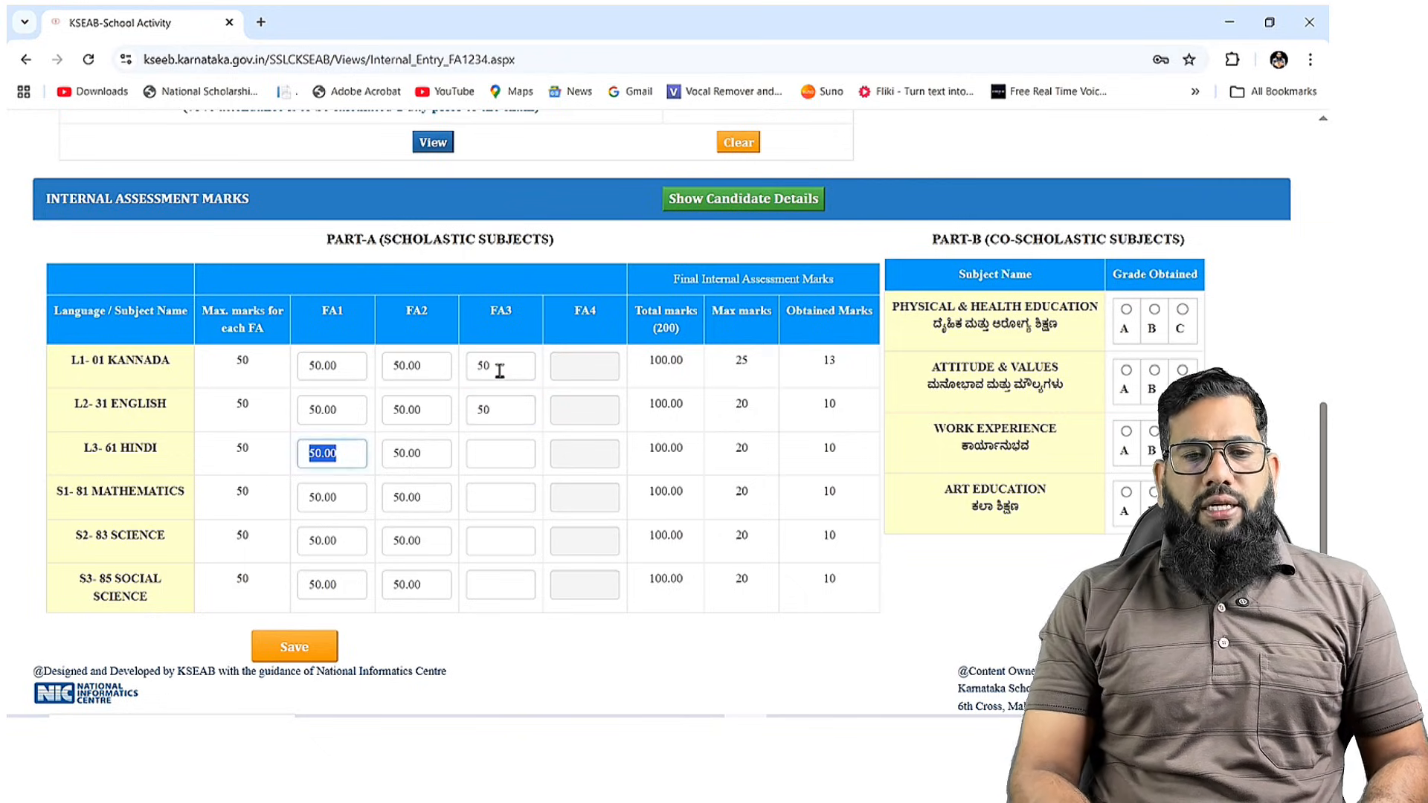
{"action": "type", "text": "50"}
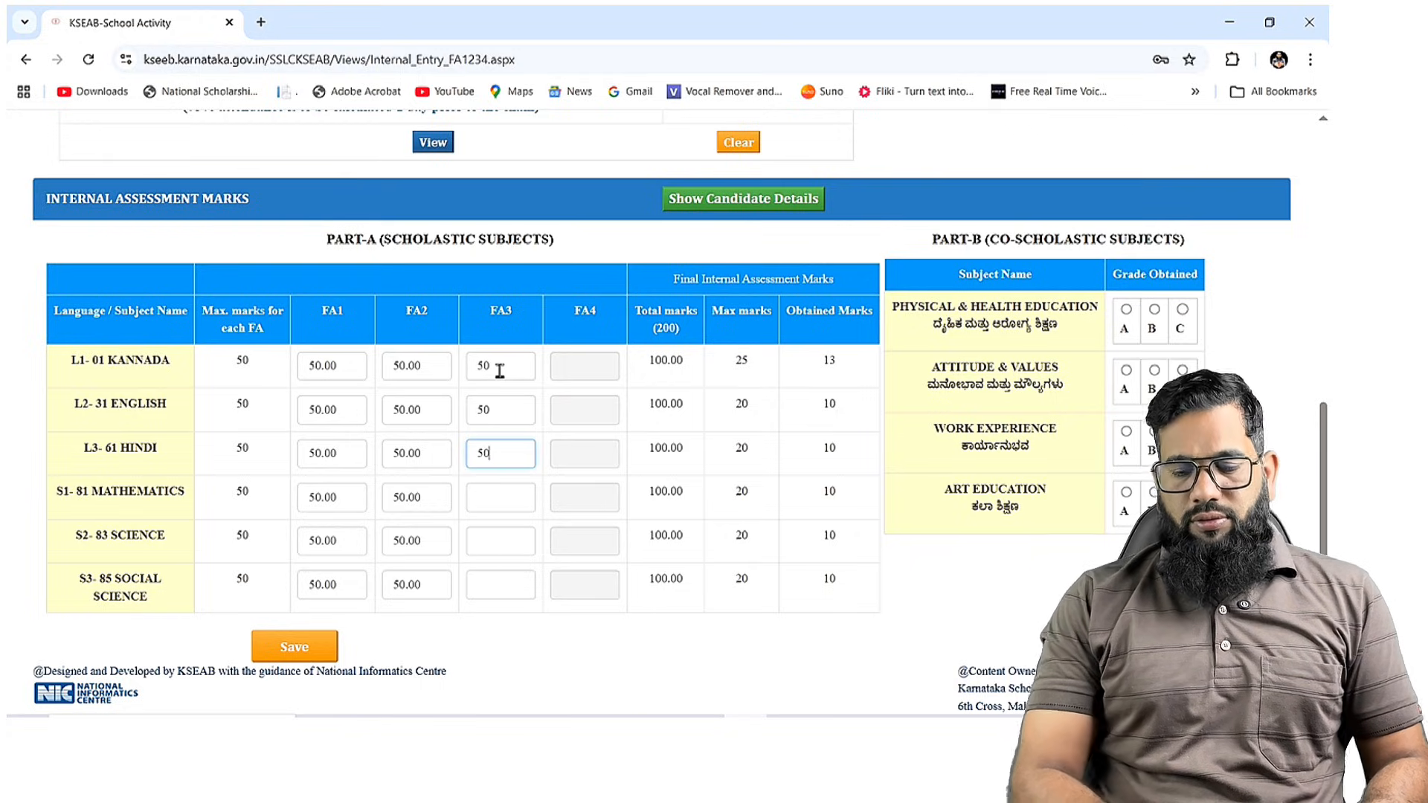
Enter 50 as the FA3 mark for Mathematics, Science and Social Science.
{"action": "key", "text": "Tab"}
{"action": "key", "text": "Tab"}
{"action": "key", "text": "Tab"}
{"action": "type", "text": "5"}
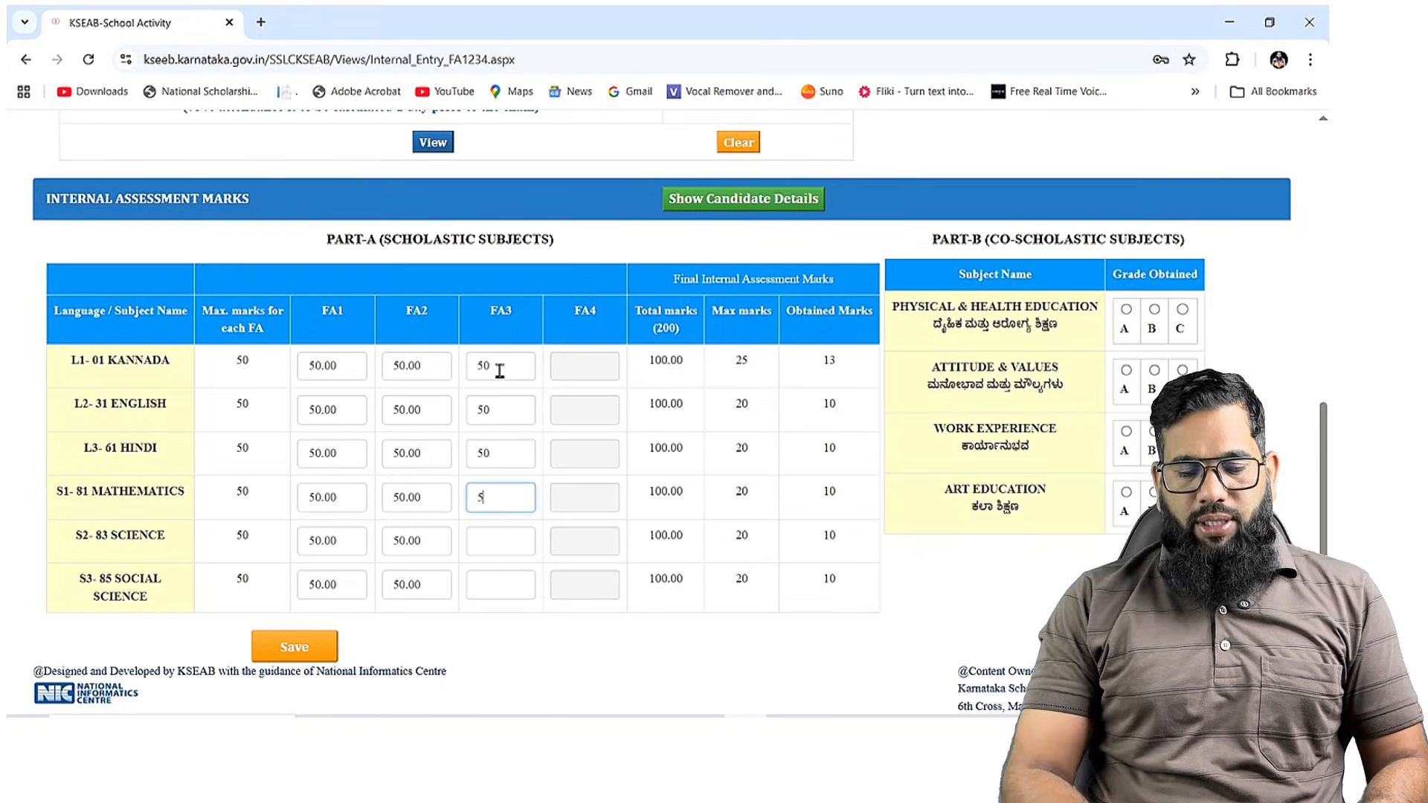
{"action": "type", "text": "0"}
{"action": "key", "text": "Tab"}
{"action": "key", "text": "Tab"}
{"action": "key", "text": "Tab"}
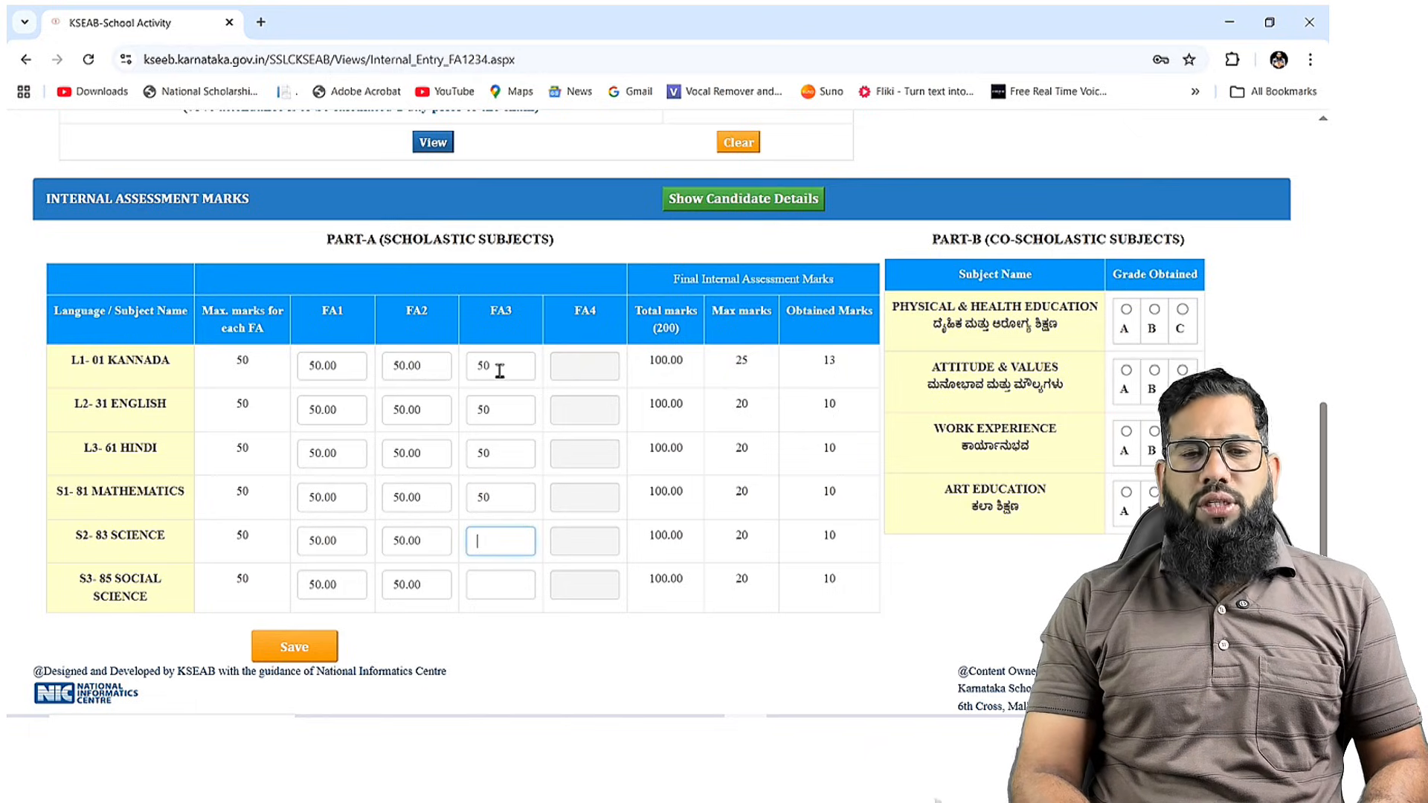
{"action": "type", "text": "50"}
{"action": "key", "text": "Tab"}
{"action": "key", "text": "Tab"}
{"action": "key", "text": "Tab"}
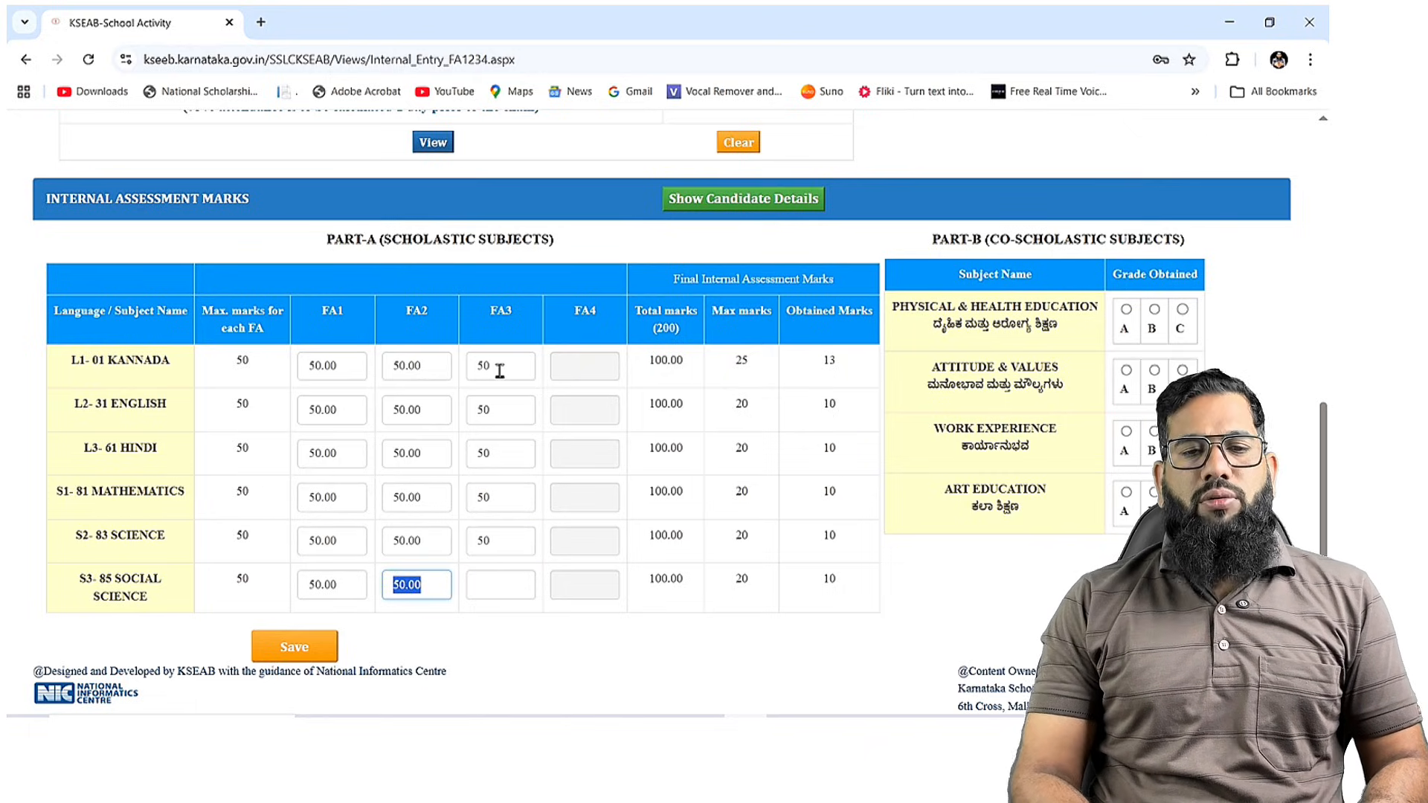
{"action": "type", "text": "50"}
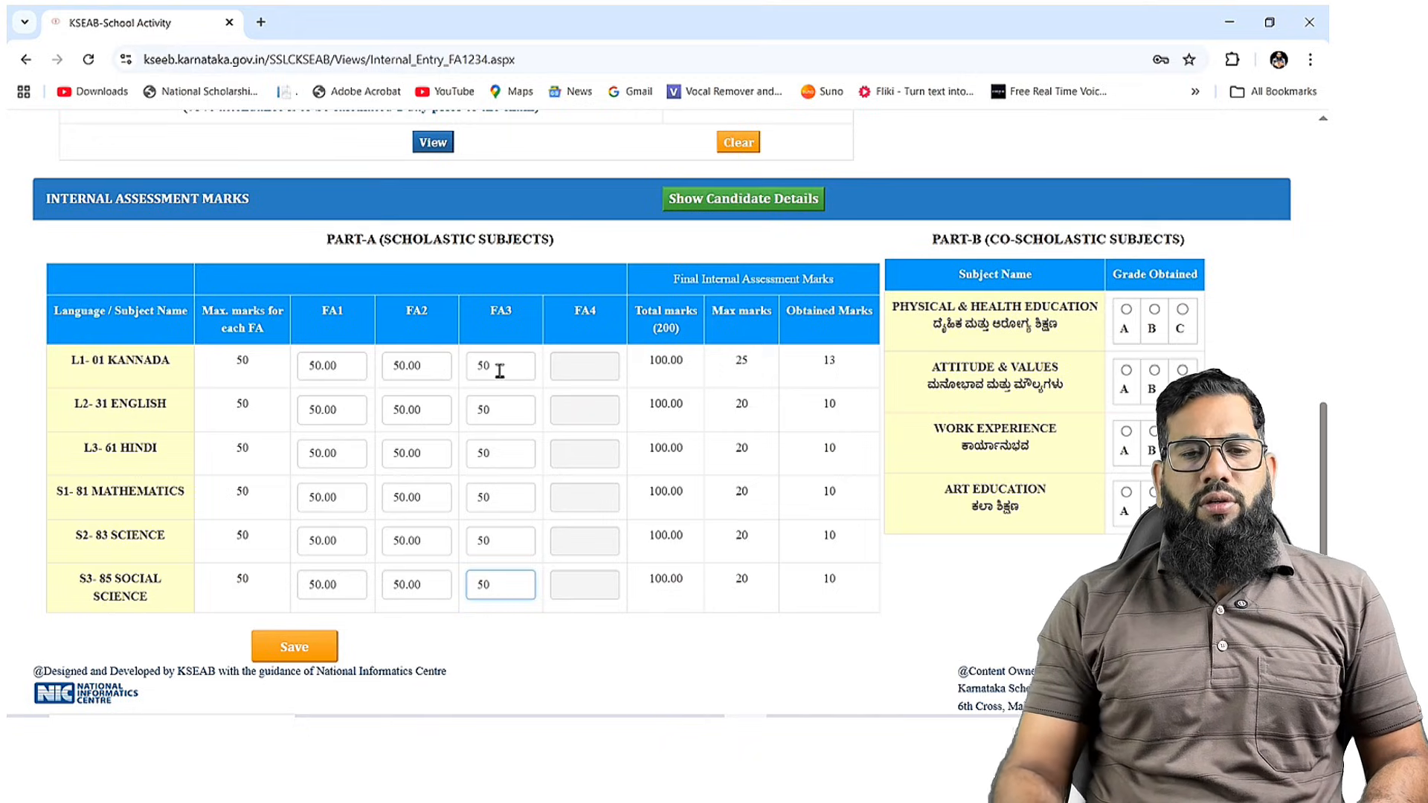
Save the candidate's marks with the FA3 column filled in and acknowledge the save.
{"action": "left_click", "coordinate": [305, 655]}
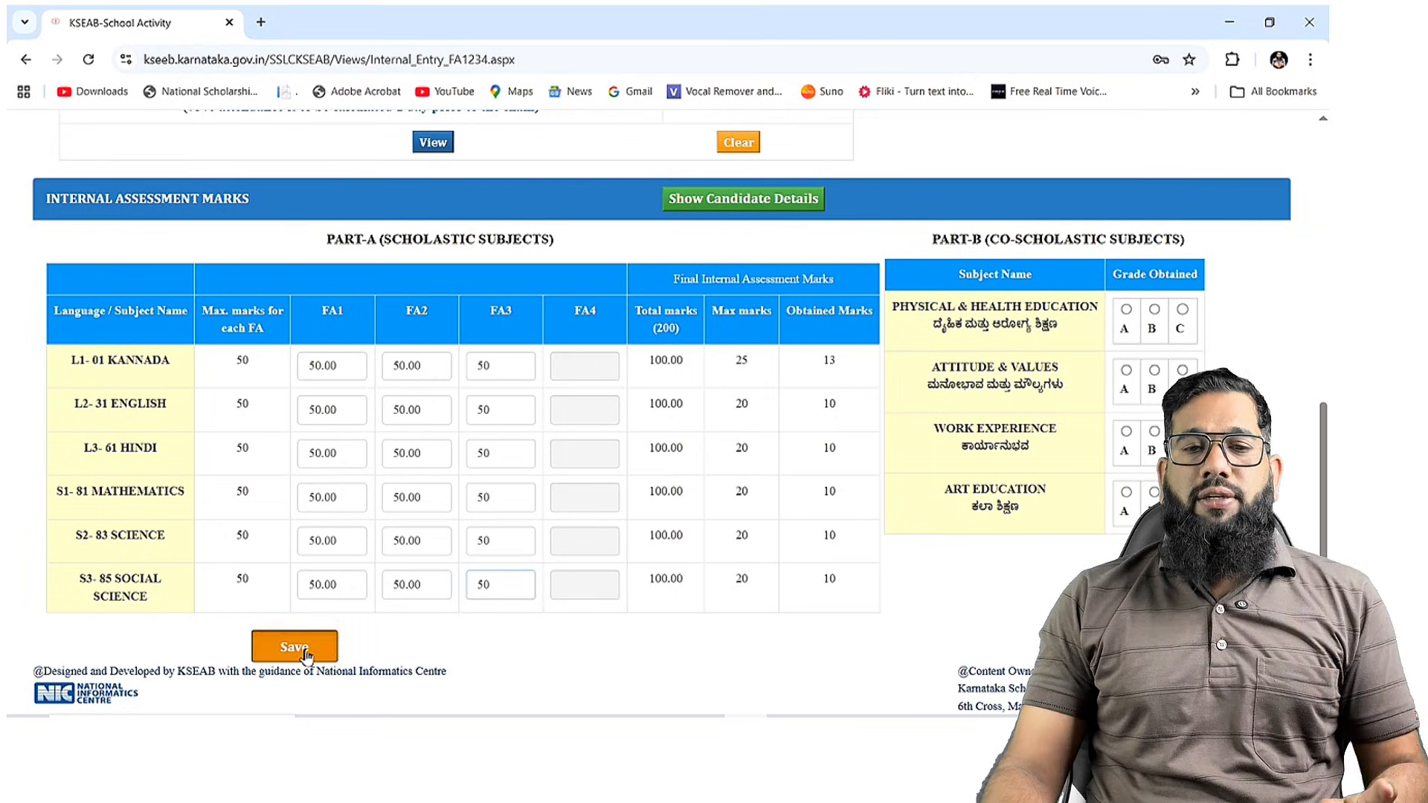
{"action": "left_click", "coordinate": [754, 193]}
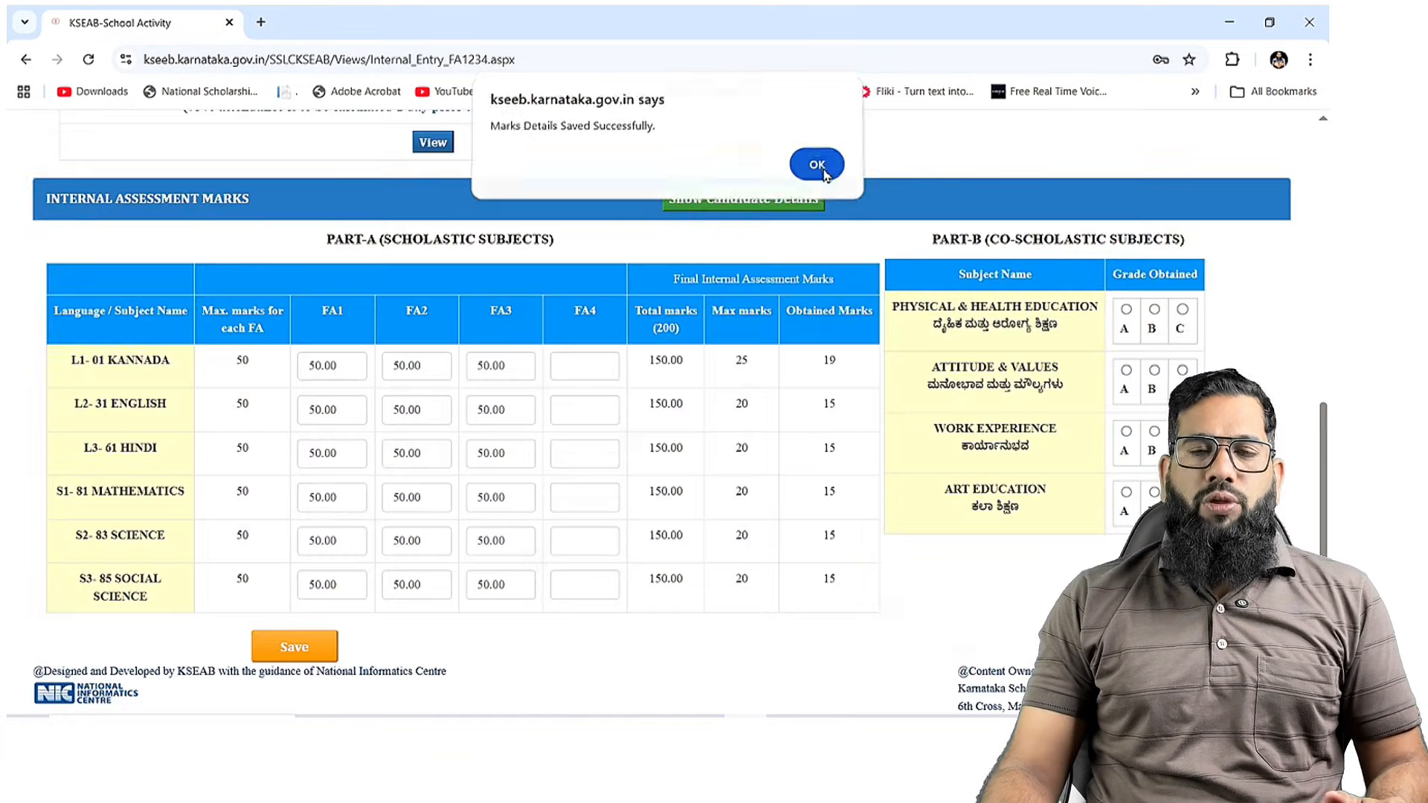
{"action": "left_click", "coordinate": [818, 171]}
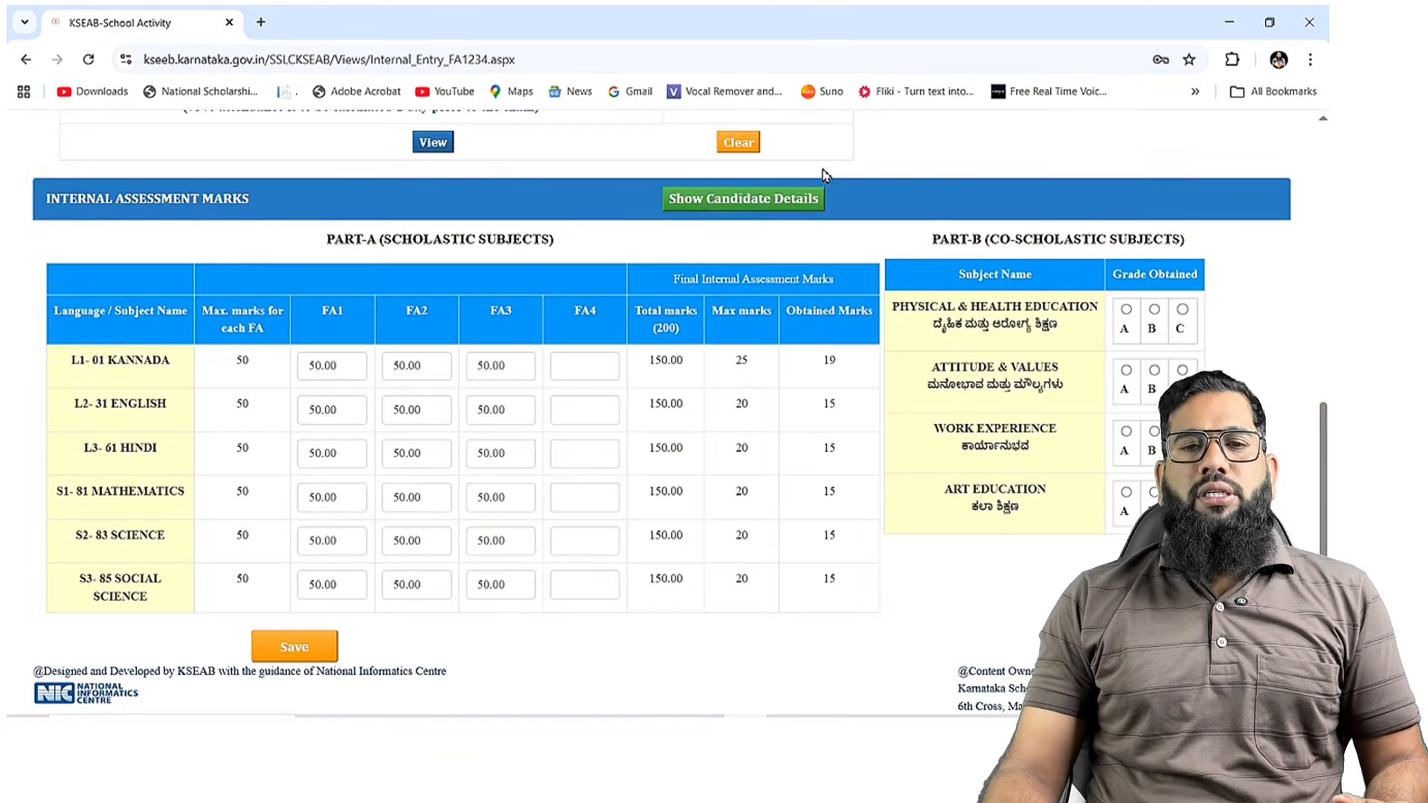
Enter 50 as the FA4 mark for Kannada, English and Hindi.
{"action": "left_click", "coordinate": [587, 372]}
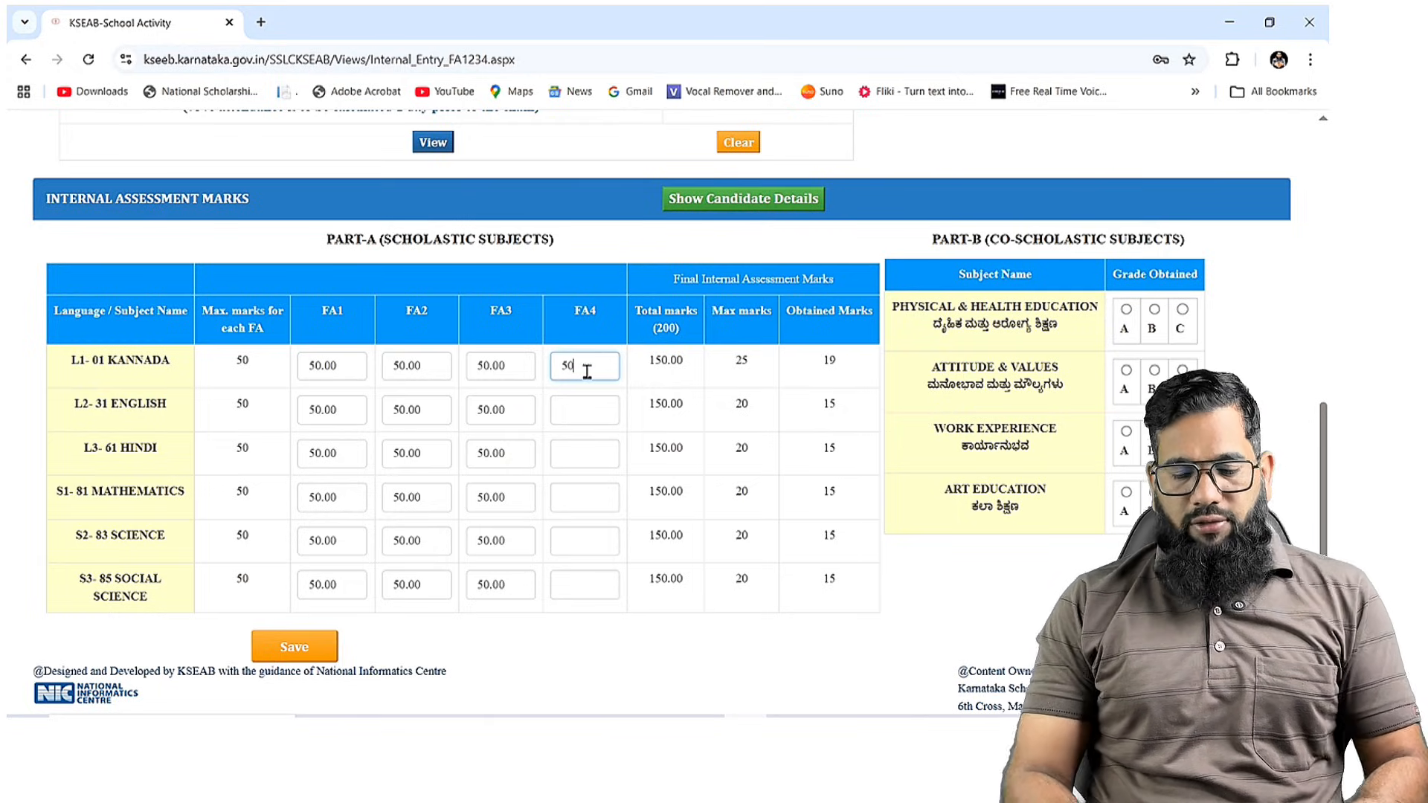
{"action": "type", "text": "50"}
{"action": "key", "text": "Tab"}
{"action": "key", "text": "Tab"}
{"action": "key", "text": "Tab"}
{"action": "key", "text": "Tab"}
{"action": "type", "text": "5"}
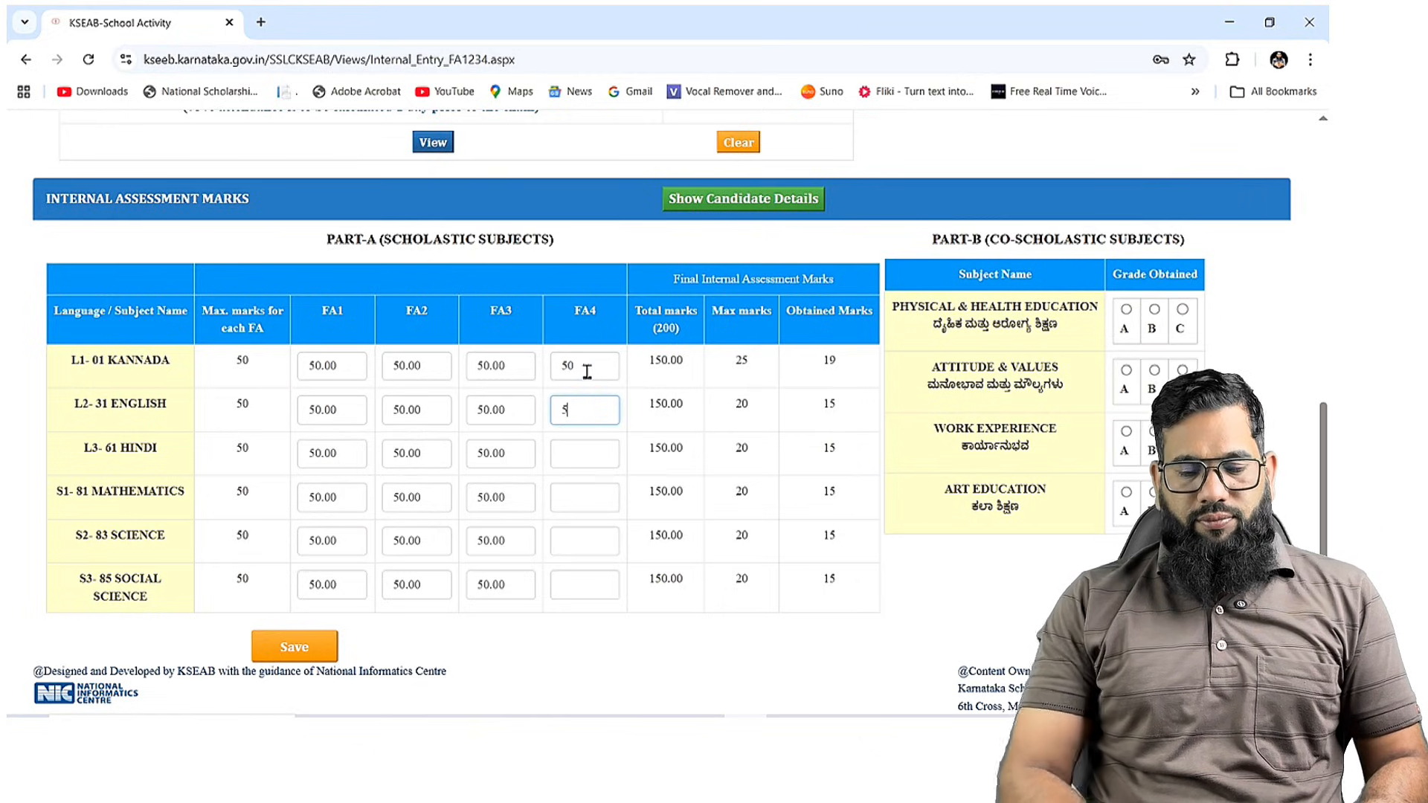
{"action": "type", "text": "0"}
{"action": "key", "text": "Tab"}
{"action": "key", "text": "Tab"}
{"action": "key", "text": "Tab"}
{"action": "key", "text": "Tab"}
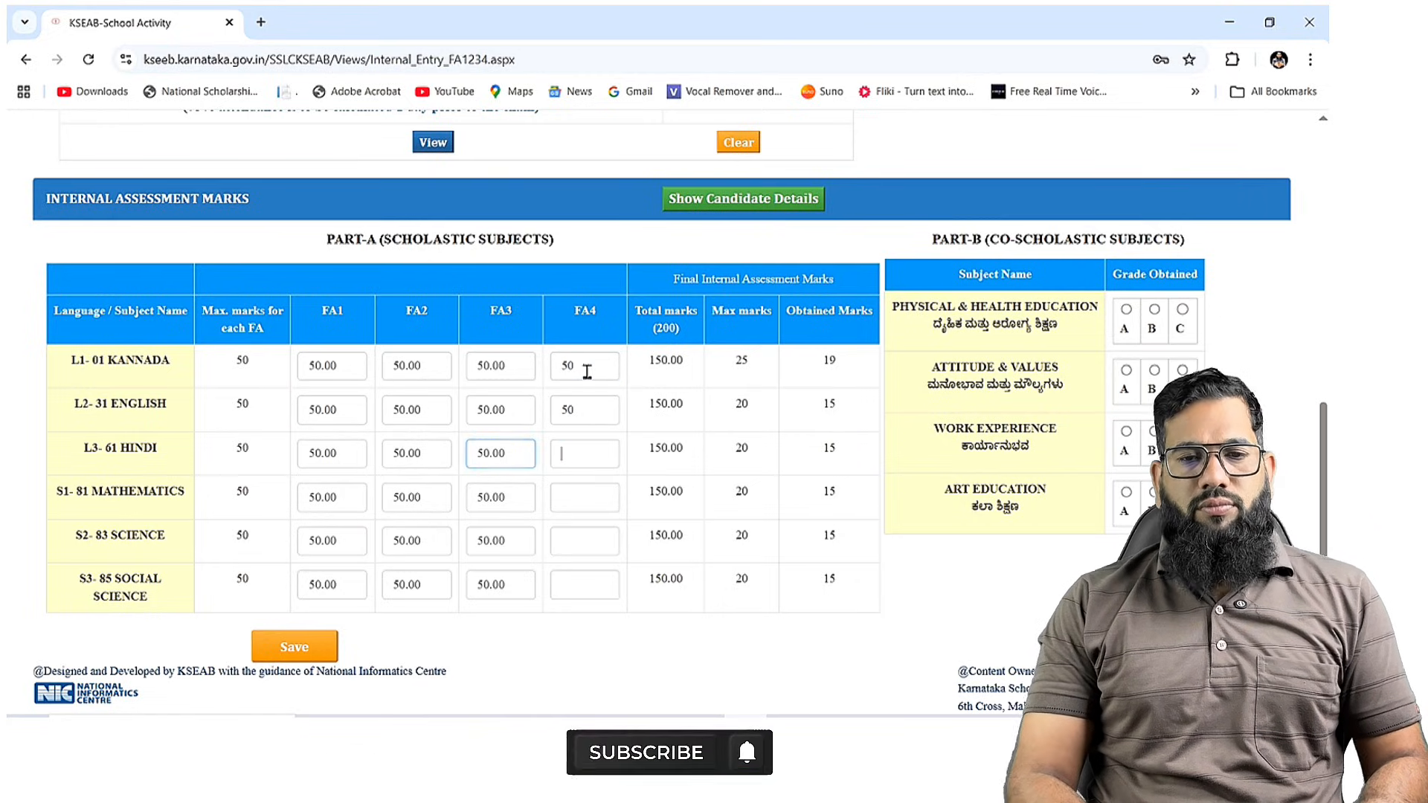
{"action": "type", "text": "50"}
Enter 50 as the FA4 mark for Mathematics, Science and Social Science.
{"action": "key", "text": "Tab"}
{"action": "key", "text": "Tab"}
{"action": "key", "text": "Tab"}
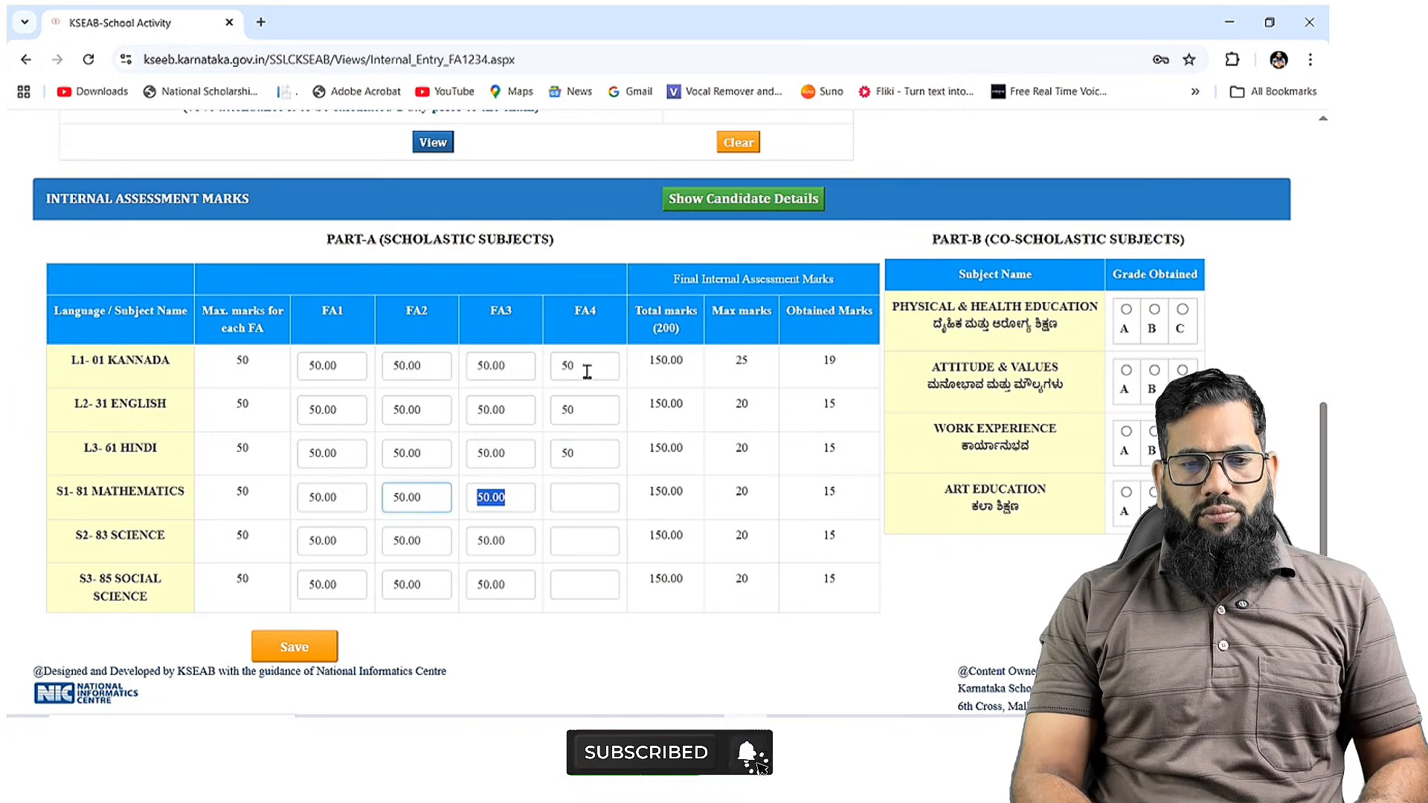
{"action": "key", "text": "Tab"}
{"action": "type", "text": "5"}
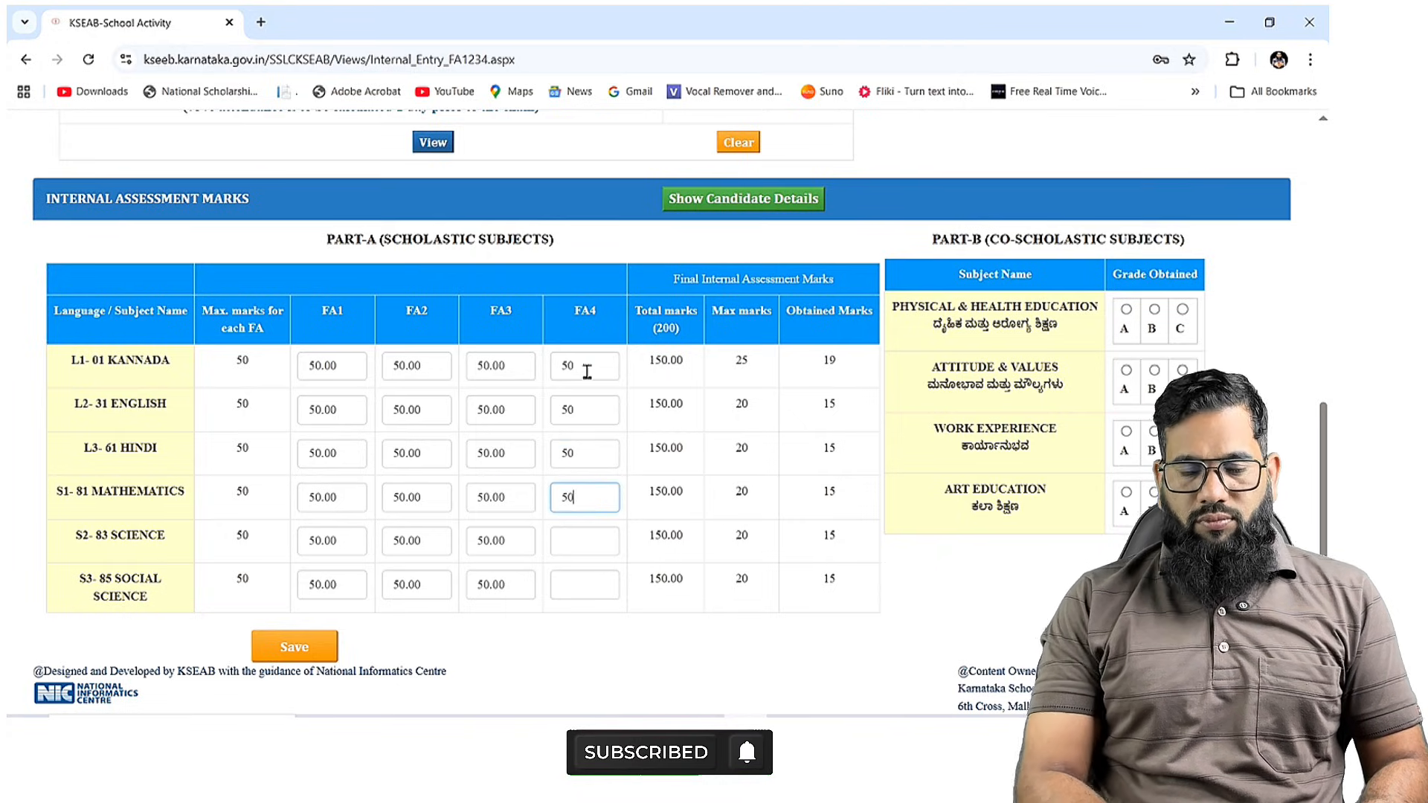
{"action": "key", "text": "Tab"}
{"action": "key", "text": "Tab"}
{"action": "key", "text": "Tab"}
{"action": "key", "text": "Tab"}
{"action": "type", "text": "5"}
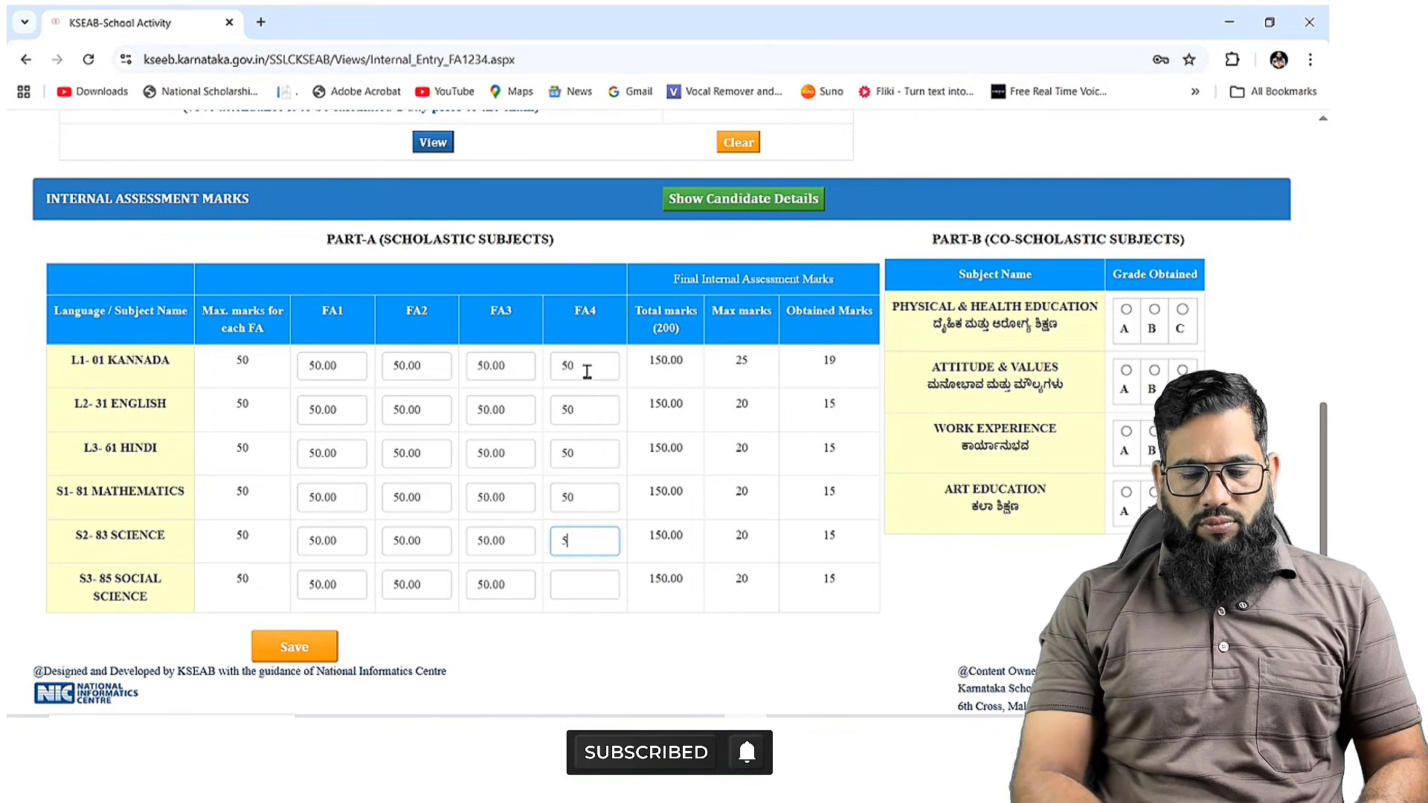
{"action": "type", "text": "0"}
{"action": "key", "text": "Tab"}
{"action": "key", "text": "Tab"}
{"action": "key", "text": "Tab"}
{"action": "key", "text": "Tab"}
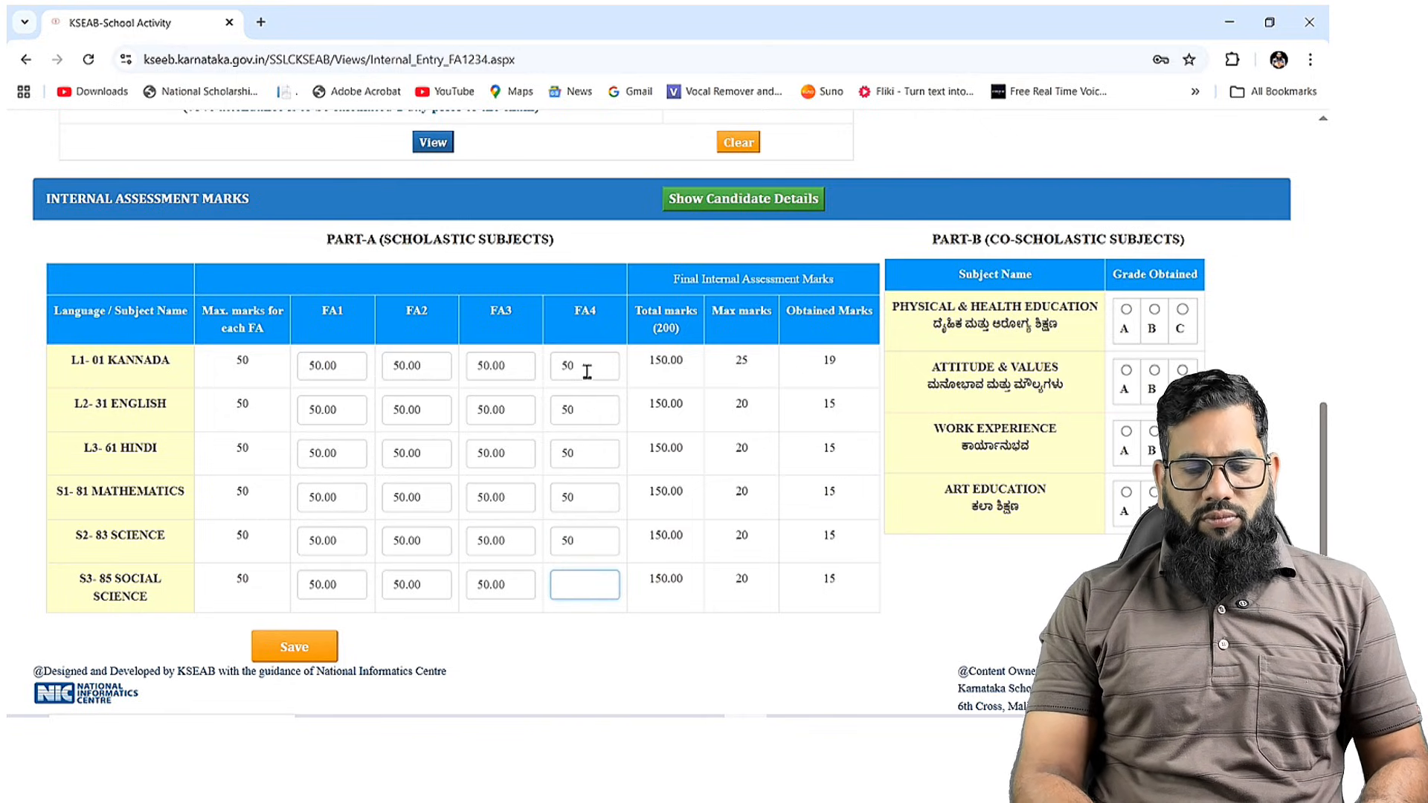
{"action": "left_click", "coordinate": [664, 642]}
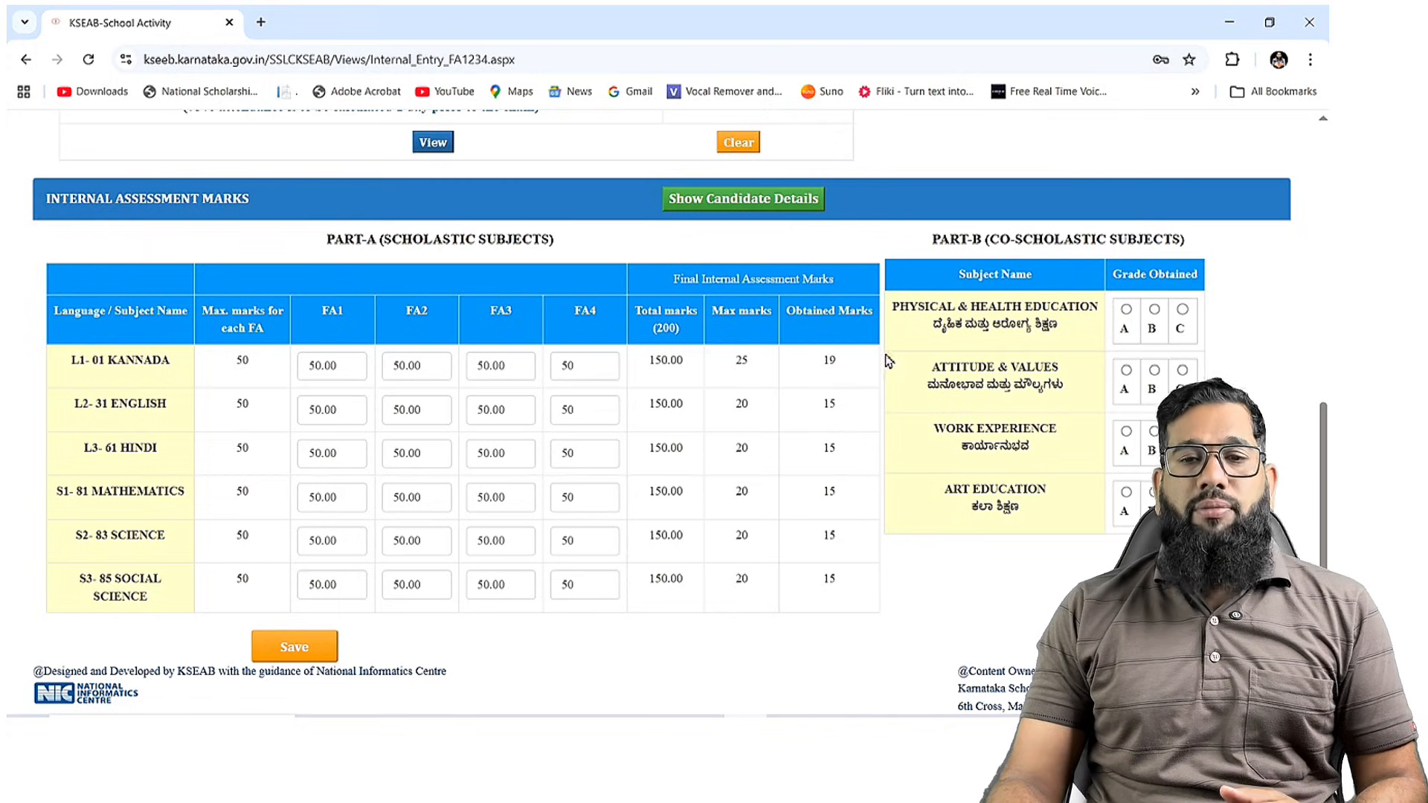
Save the candidate's marks with the FA4 column filled in and acknowledge the save.
{"action": "left_click", "coordinate": [300, 652]}
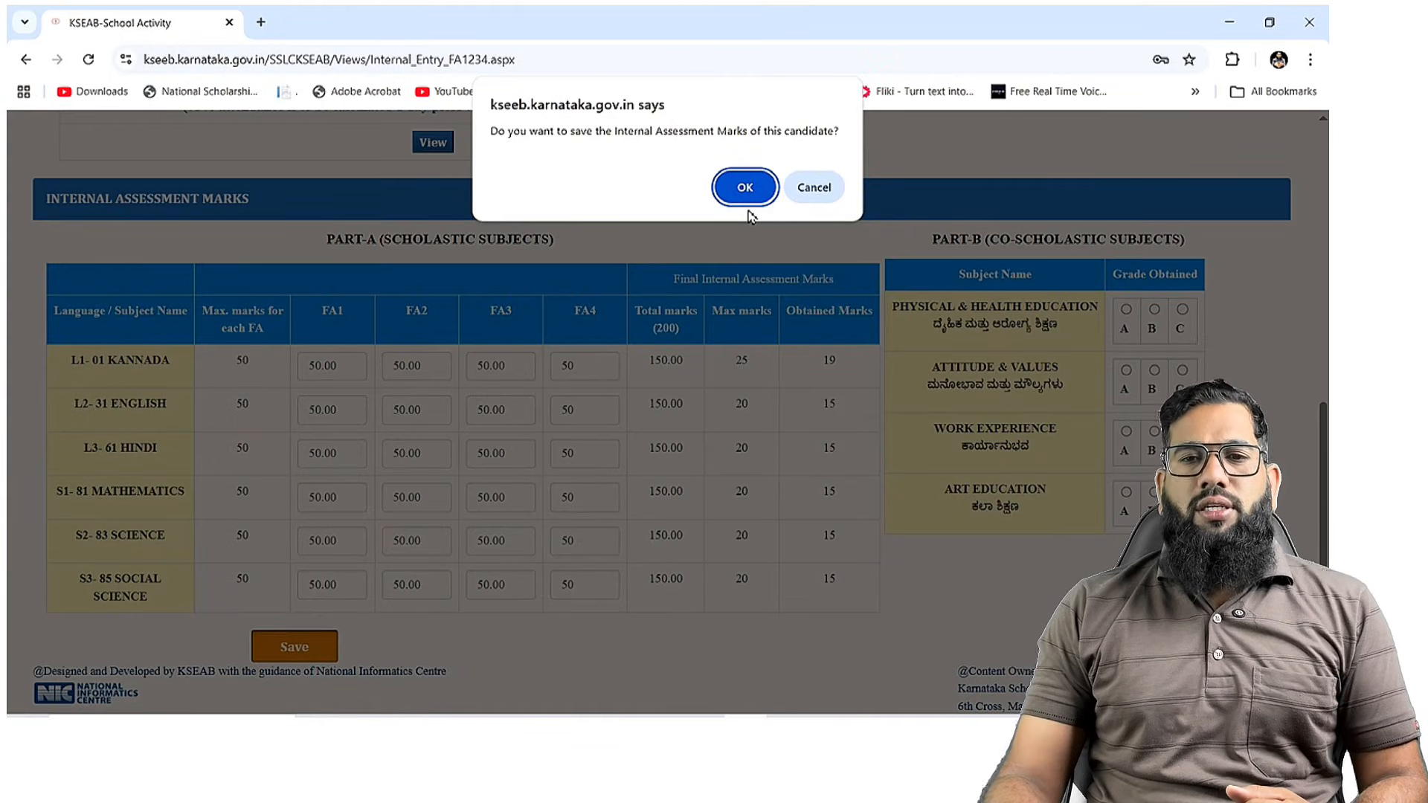
{"action": "left_click", "coordinate": [744, 187]}
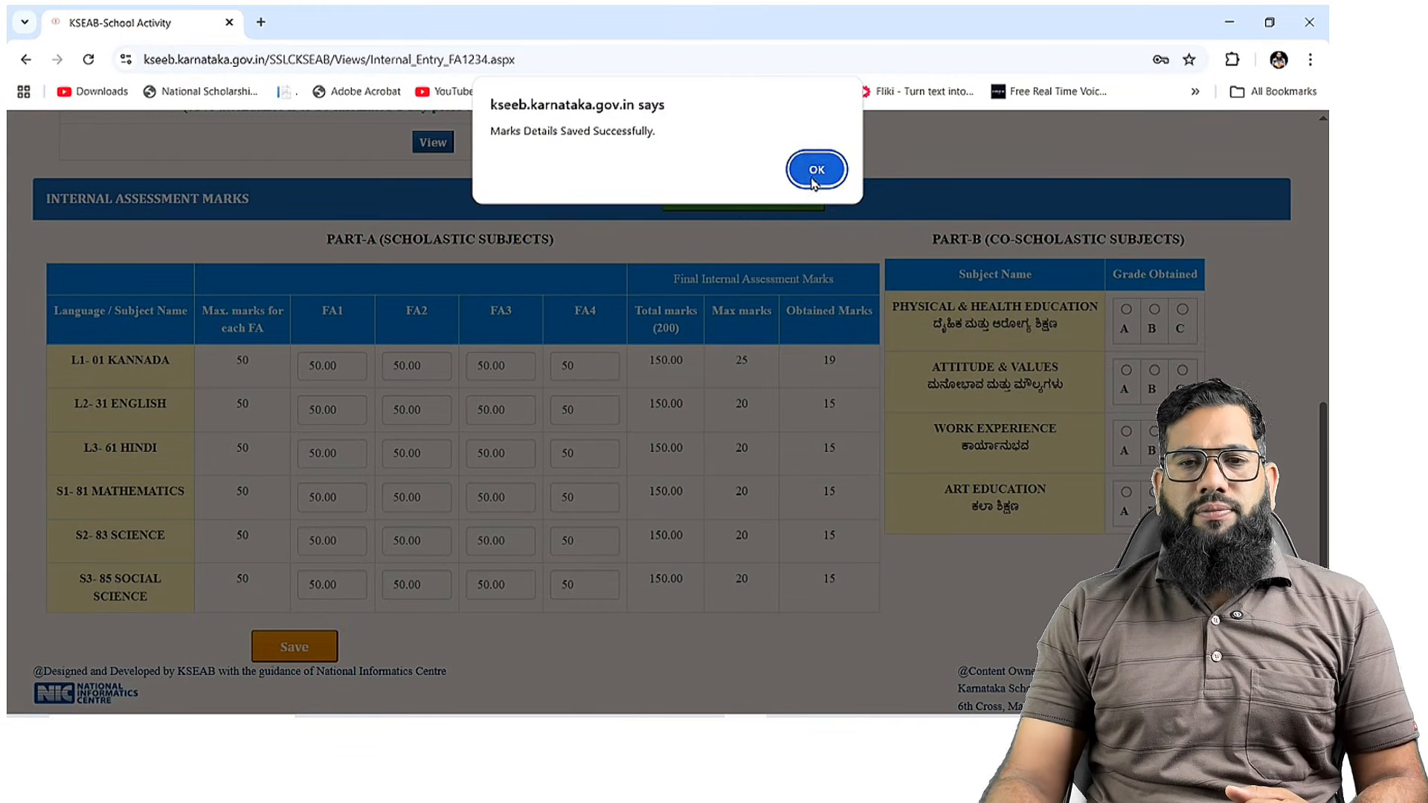
{"action": "left_click", "coordinate": [816, 170]}
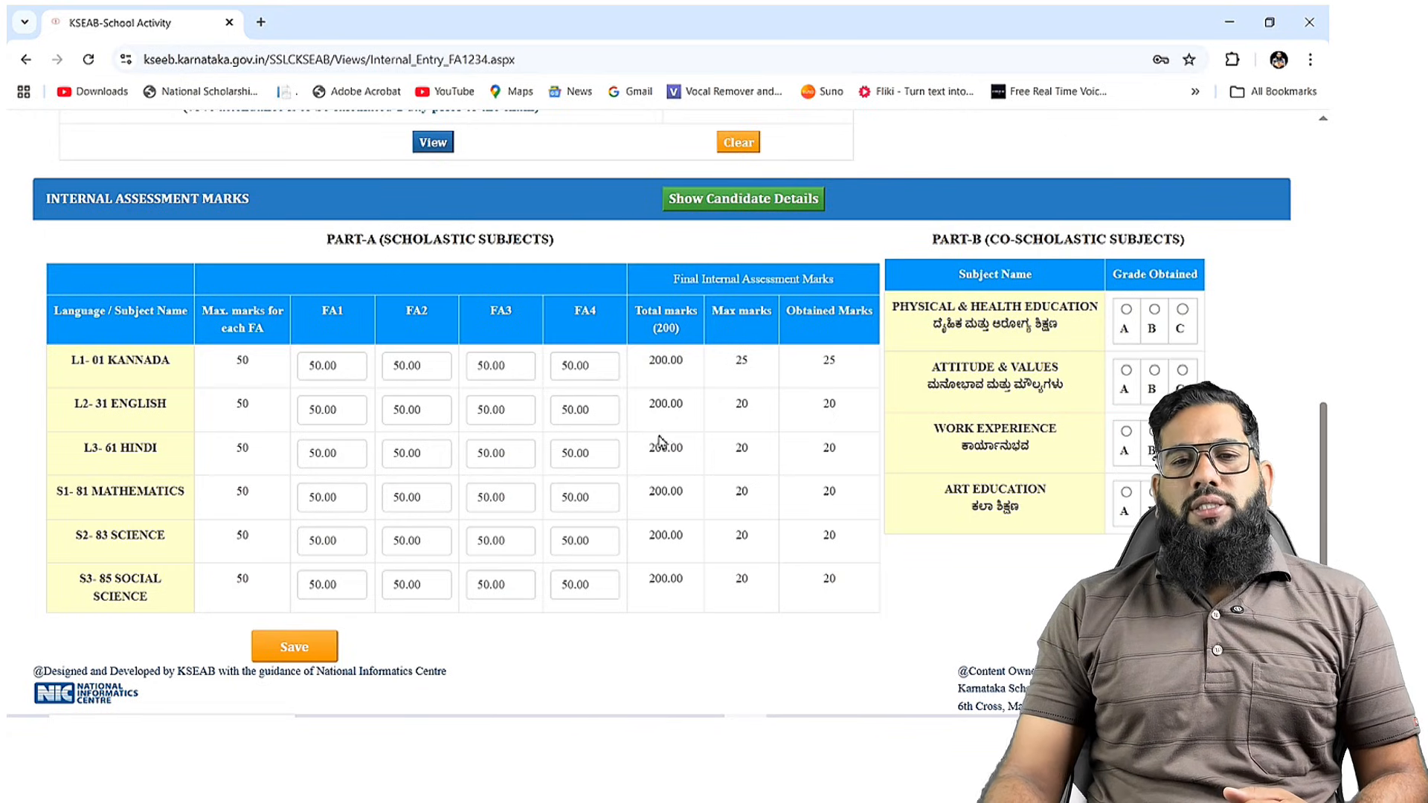
{"action": "scroll", "coordinate": [659, 441], "scroll_direction": "up", "scroll_amount": 1}
{"action": "scroll", "coordinate": [666, 444], "scroll_direction": "down", "scroll_amount": 1}
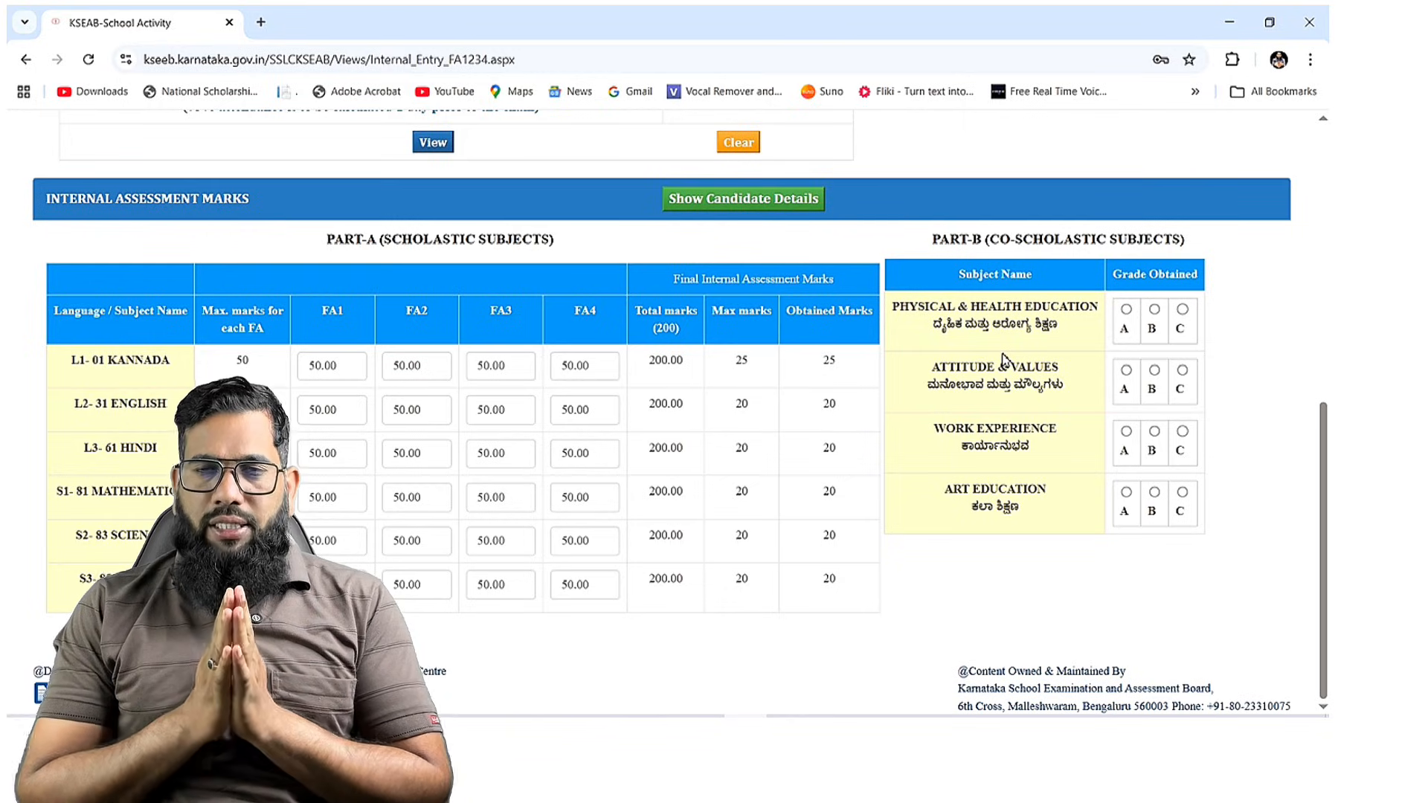
Give grade A in Physical & Health Education, Attitude & Values, Work Experience and Art Education.
{"action": "left_click", "coordinate": [1127, 312]}
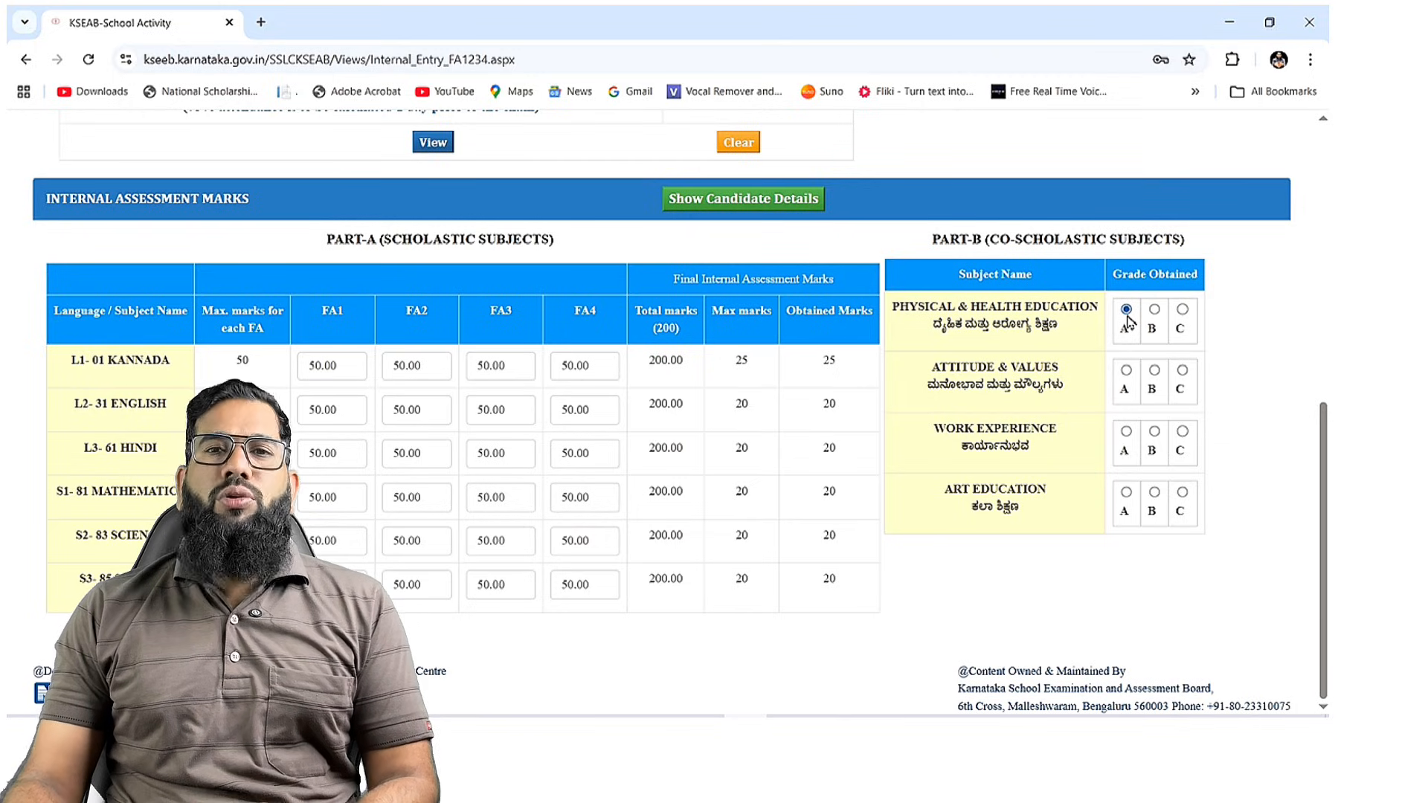
{"action": "left_click", "coordinate": [1125, 372]}
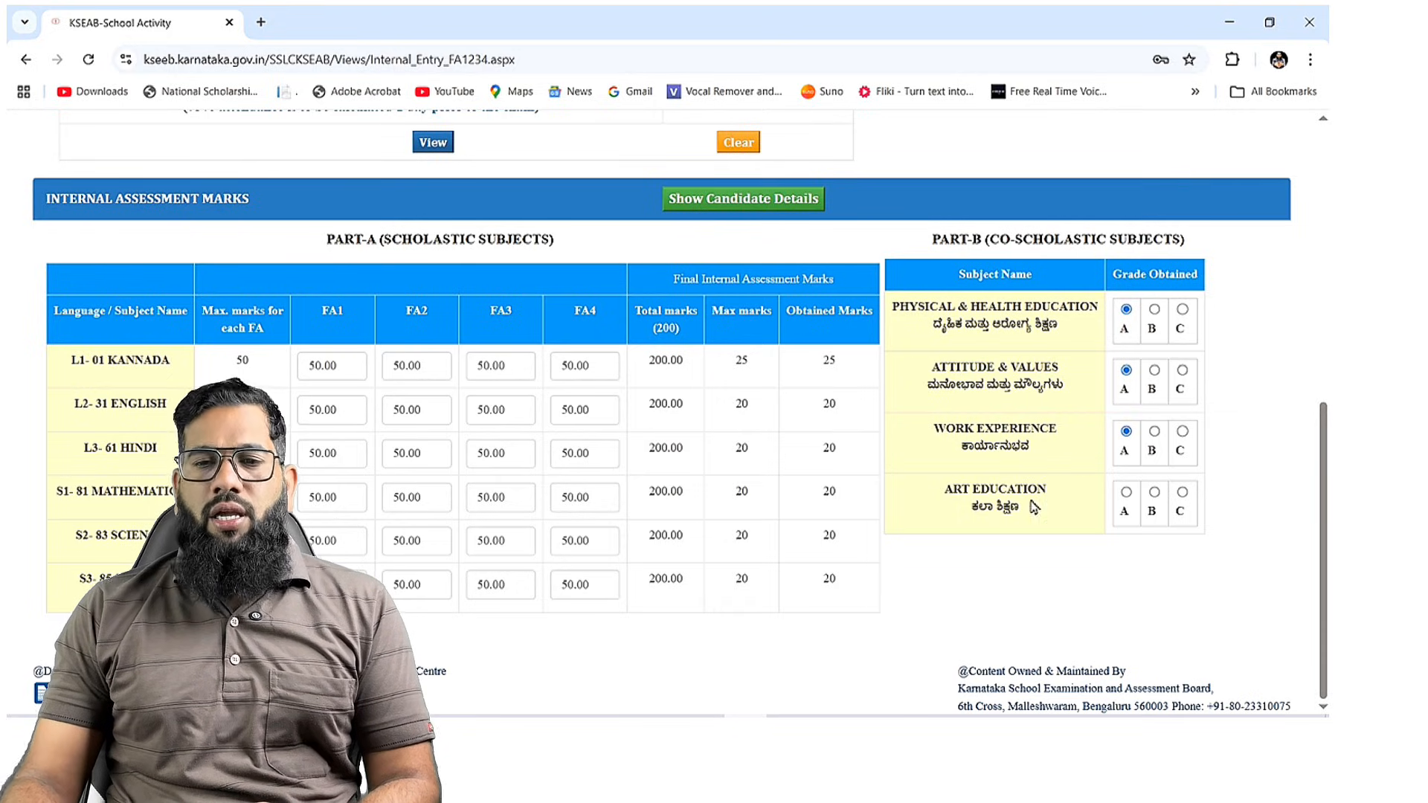
{"action": "left_click", "coordinate": [1126, 493]}
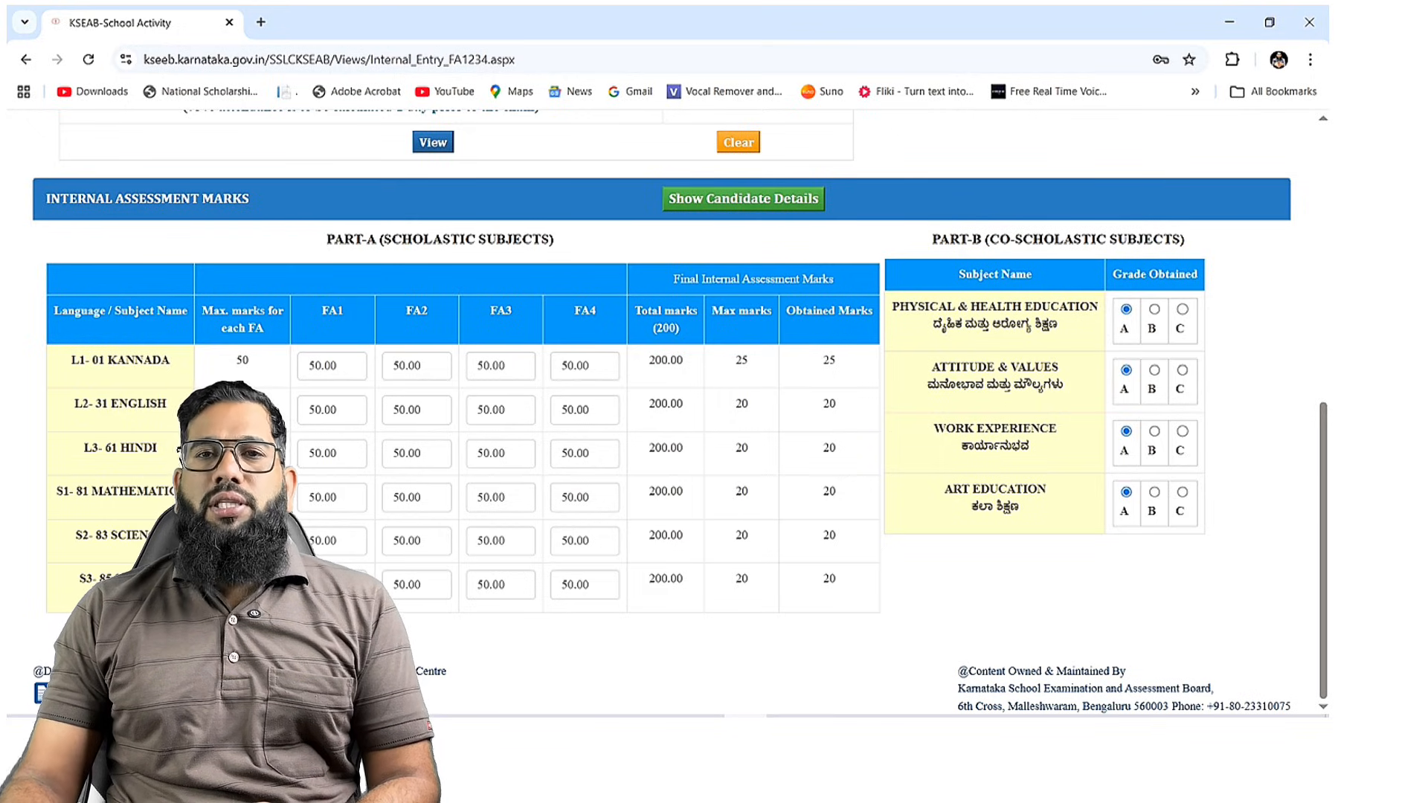
Save the candidate's internal assessment with the Part-B grades included and acknowledge the save.
{"action": "left_click", "coordinate": [350, 639]}
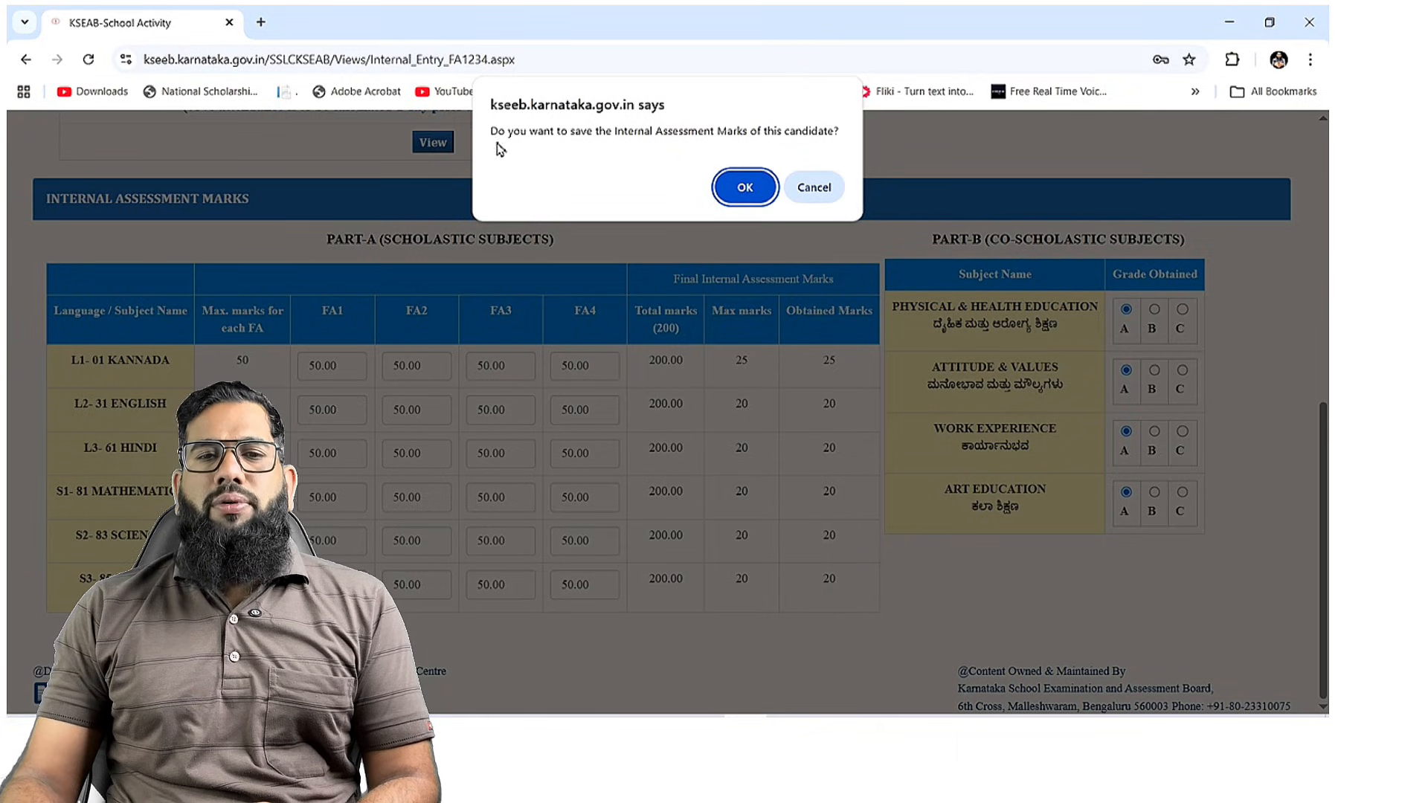
{"action": "left_click", "coordinate": [745, 187]}
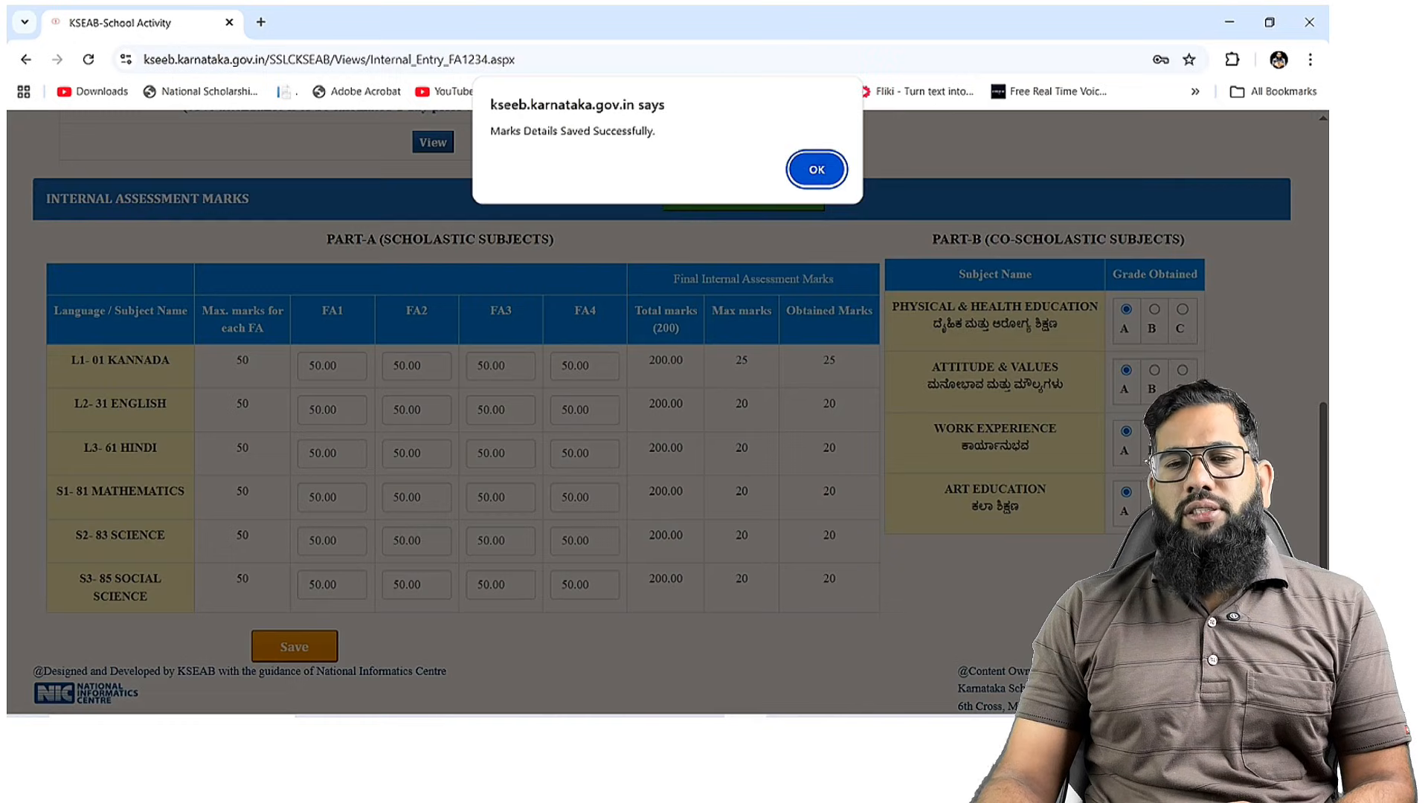
{"action": "left_click", "coordinate": [816, 168]}
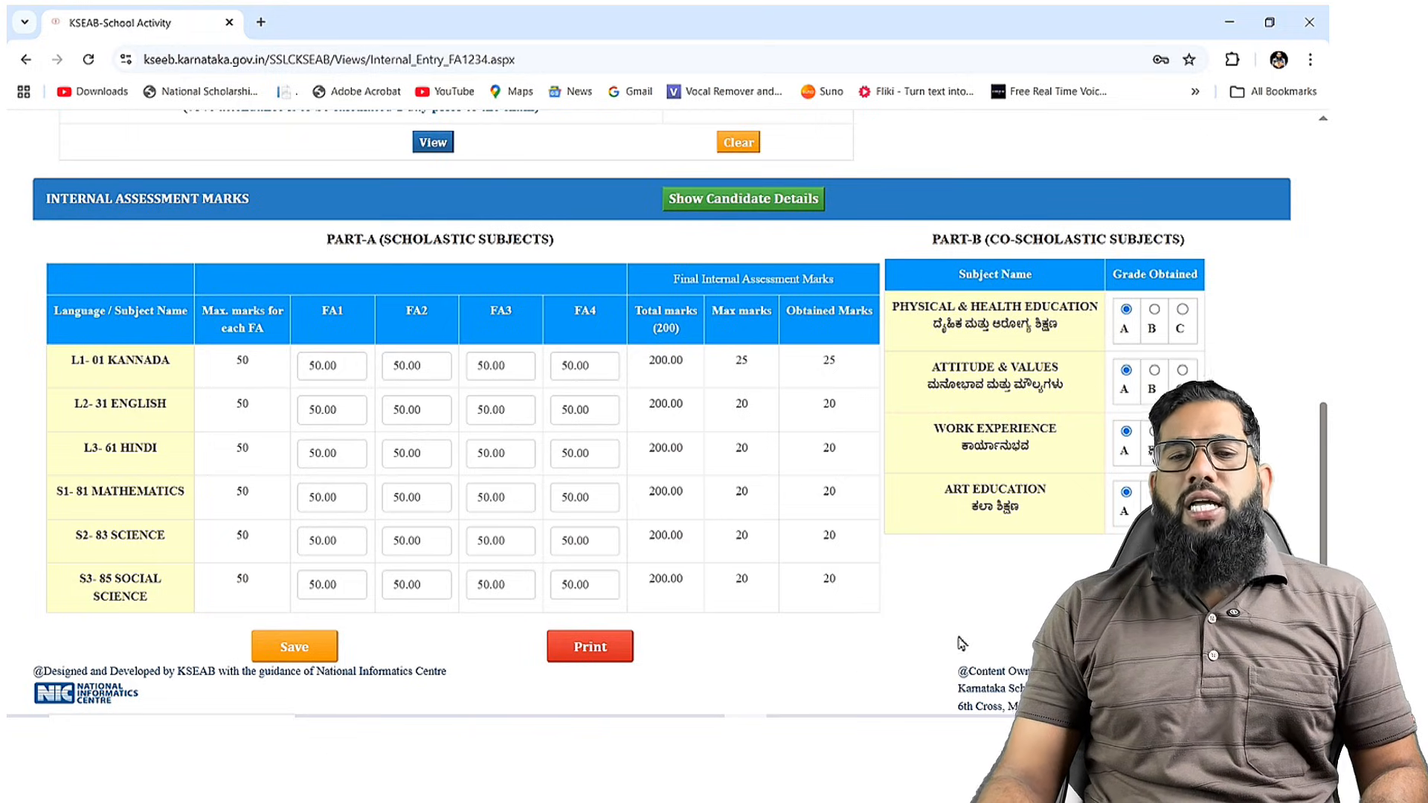
Print the candidate's marks report as a PDF and open the downloaded file from its folder in Adobe Acrobat.
{"action": "left_click", "coordinate": [601, 649]}
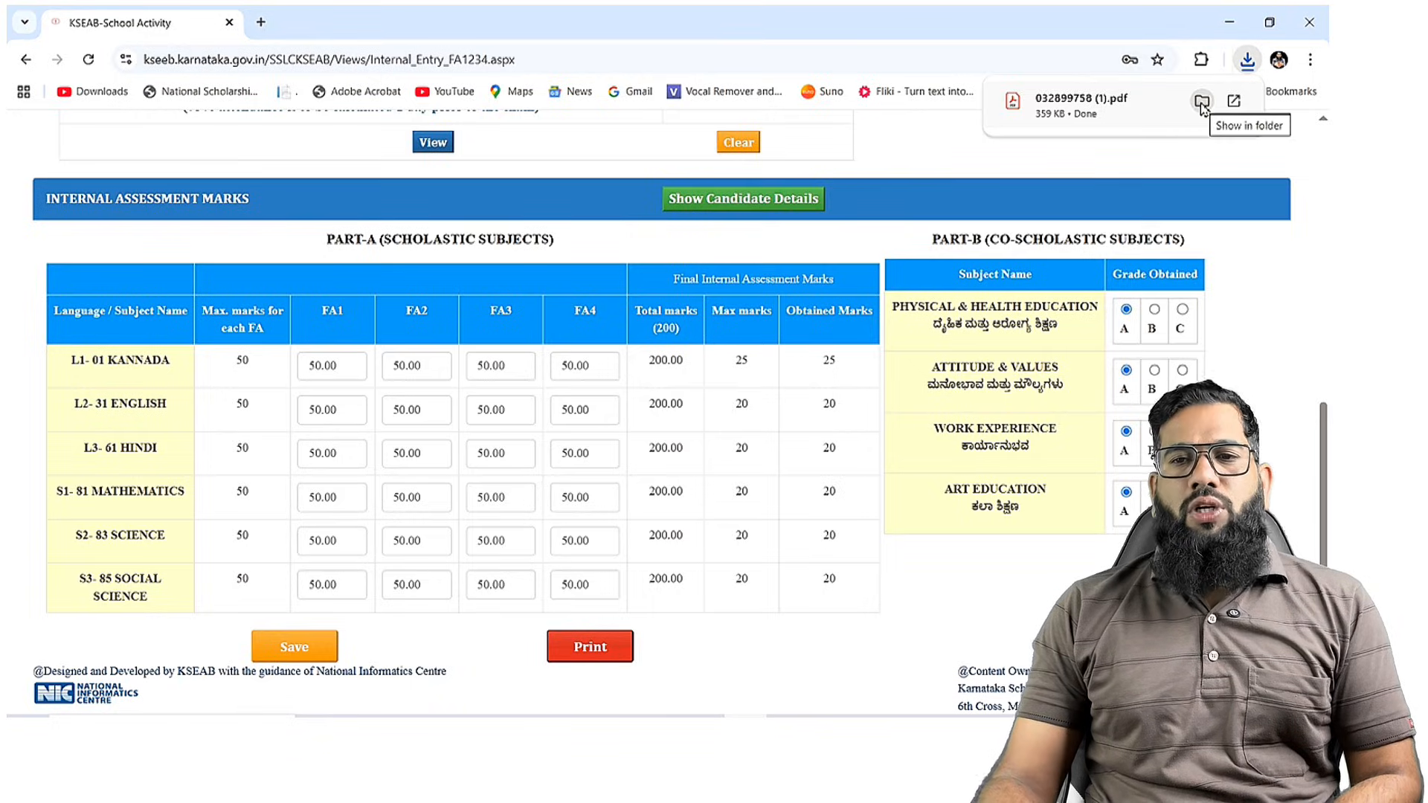
{"action": "left_click", "coordinate": [1201, 102]}
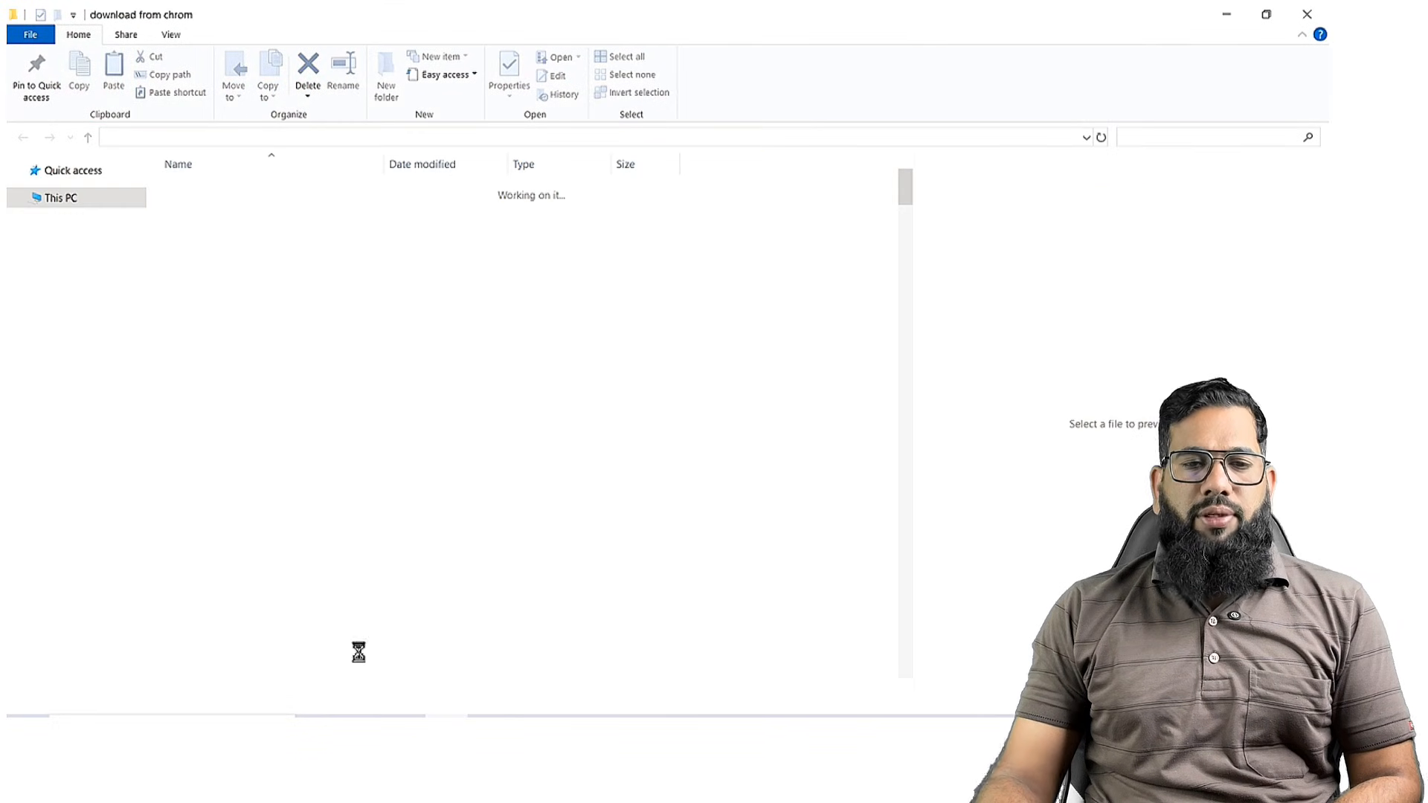
{"action": "double_click", "coordinate": [408, 682]}
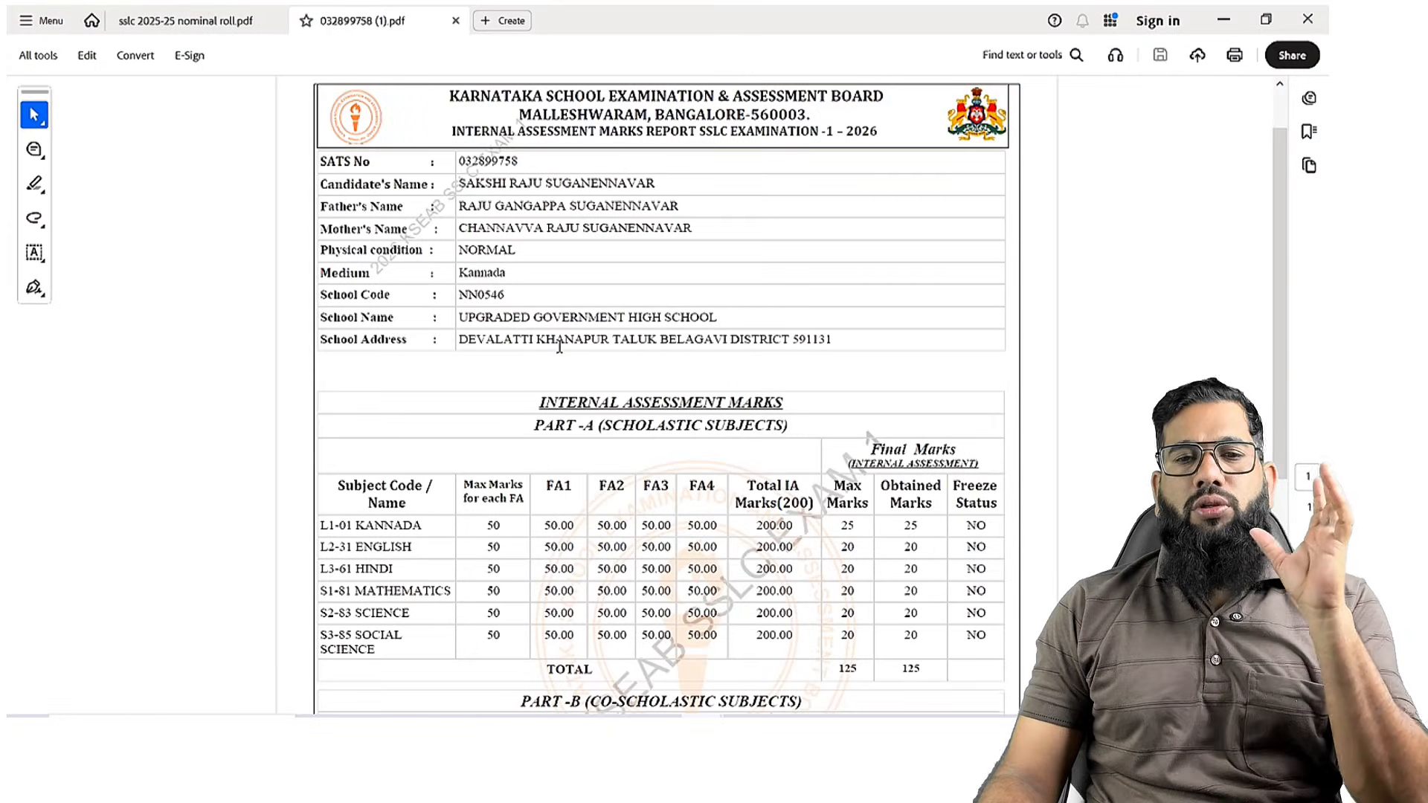
Examine the candidate's marks report, covering Part-A marks, Part-B grades and the parent, class teacher and head master signature fields.
{"action": "scroll", "coordinate": [559, 346], "scroll_direction": "down", "scroll_amount": 1}
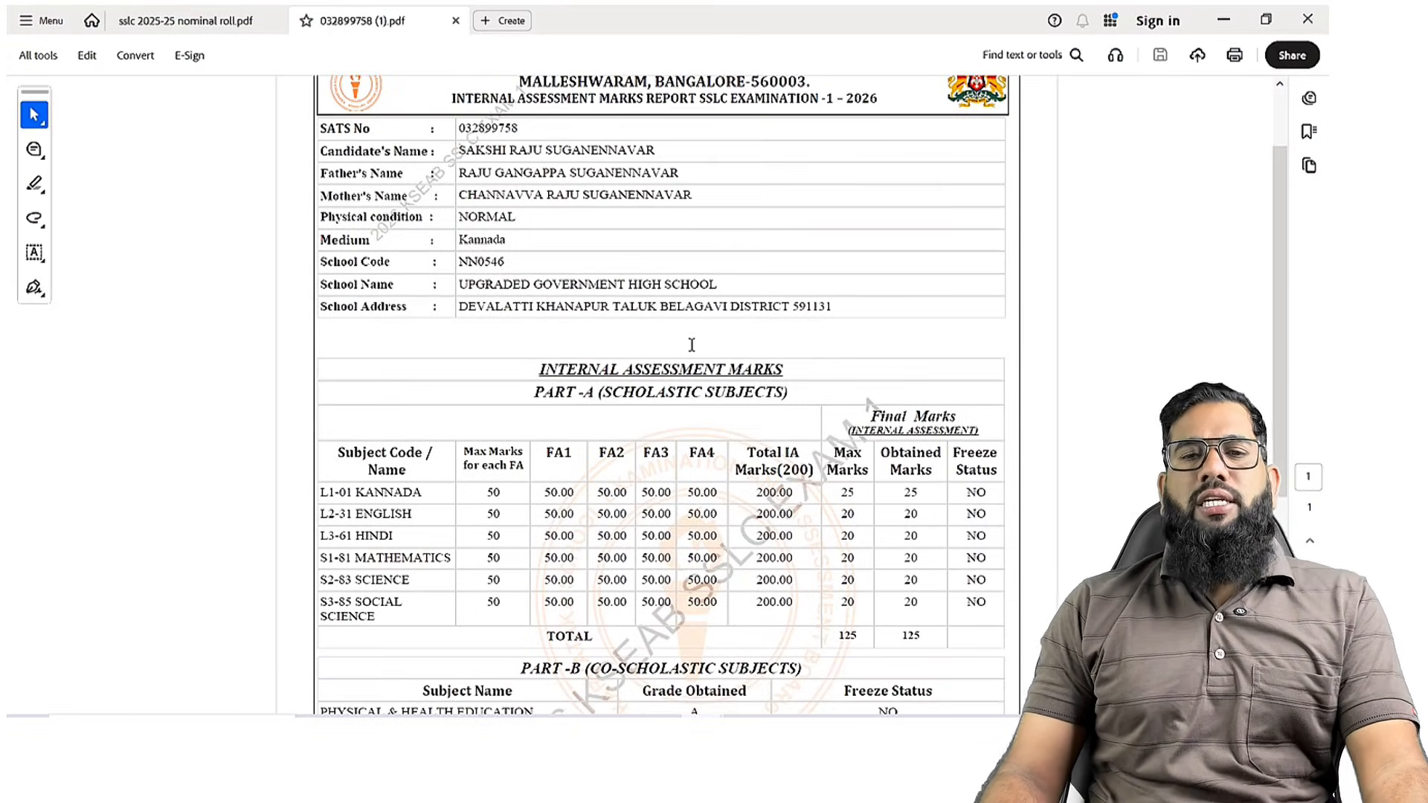
{"action": "scroll", "coordinate": [691, 346], "scroll_direction": "down", "scroll_amount": 4}
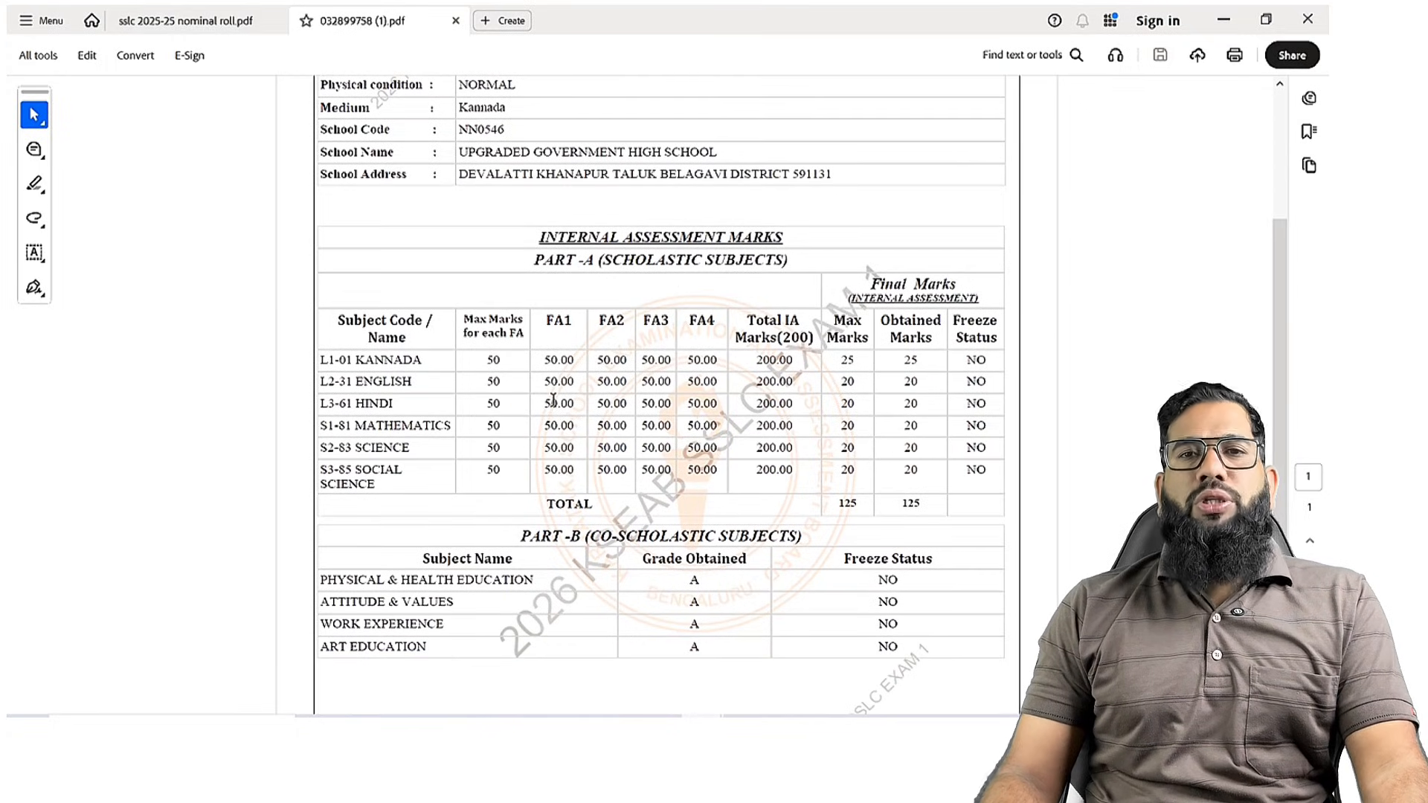
{"action": "scroll", "coordinate": [555, 394], "scroll_direction": "down", "scroll_amount": 4}
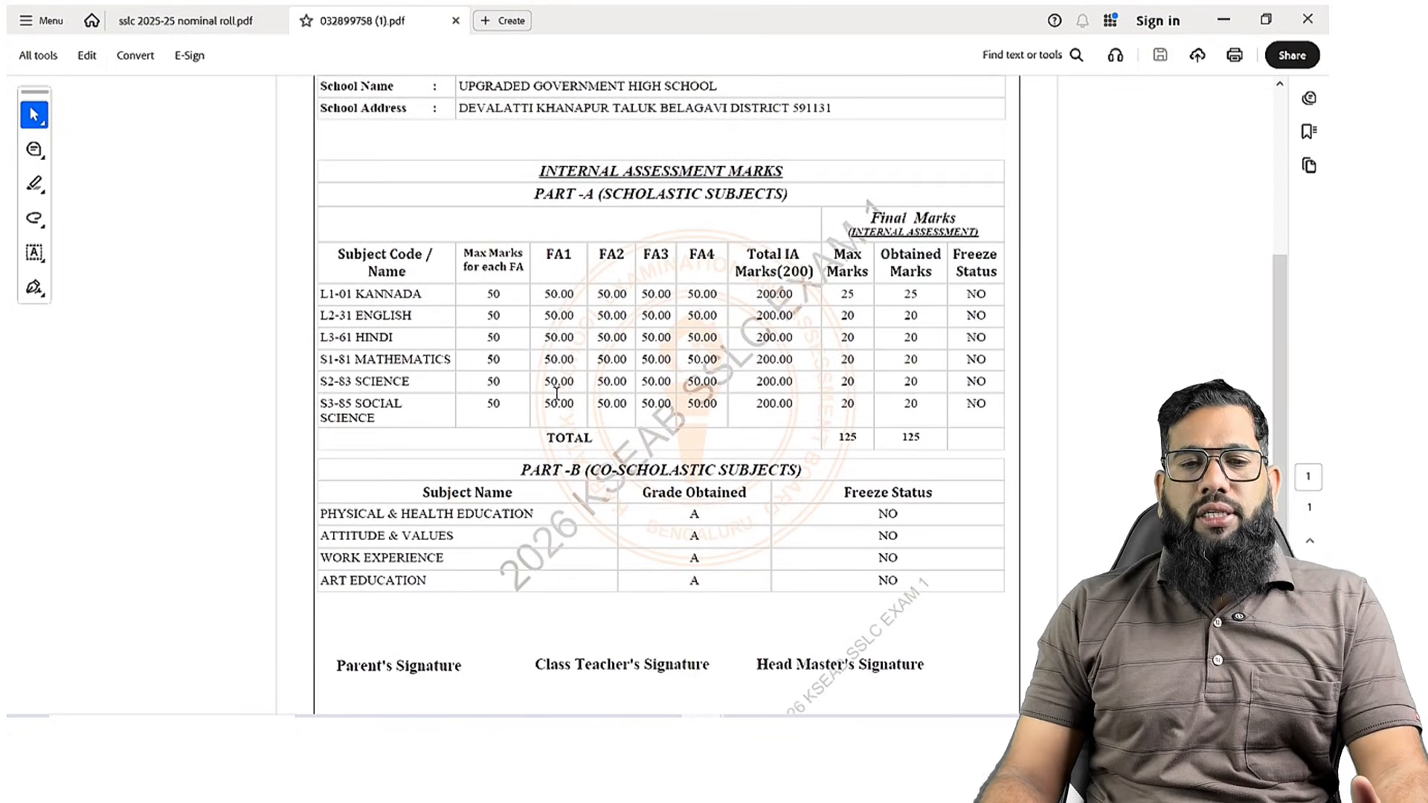
{"action": "scroll", "coordinate": [783, 464], "scroll_direction": "down", "scroll_amount": 2}
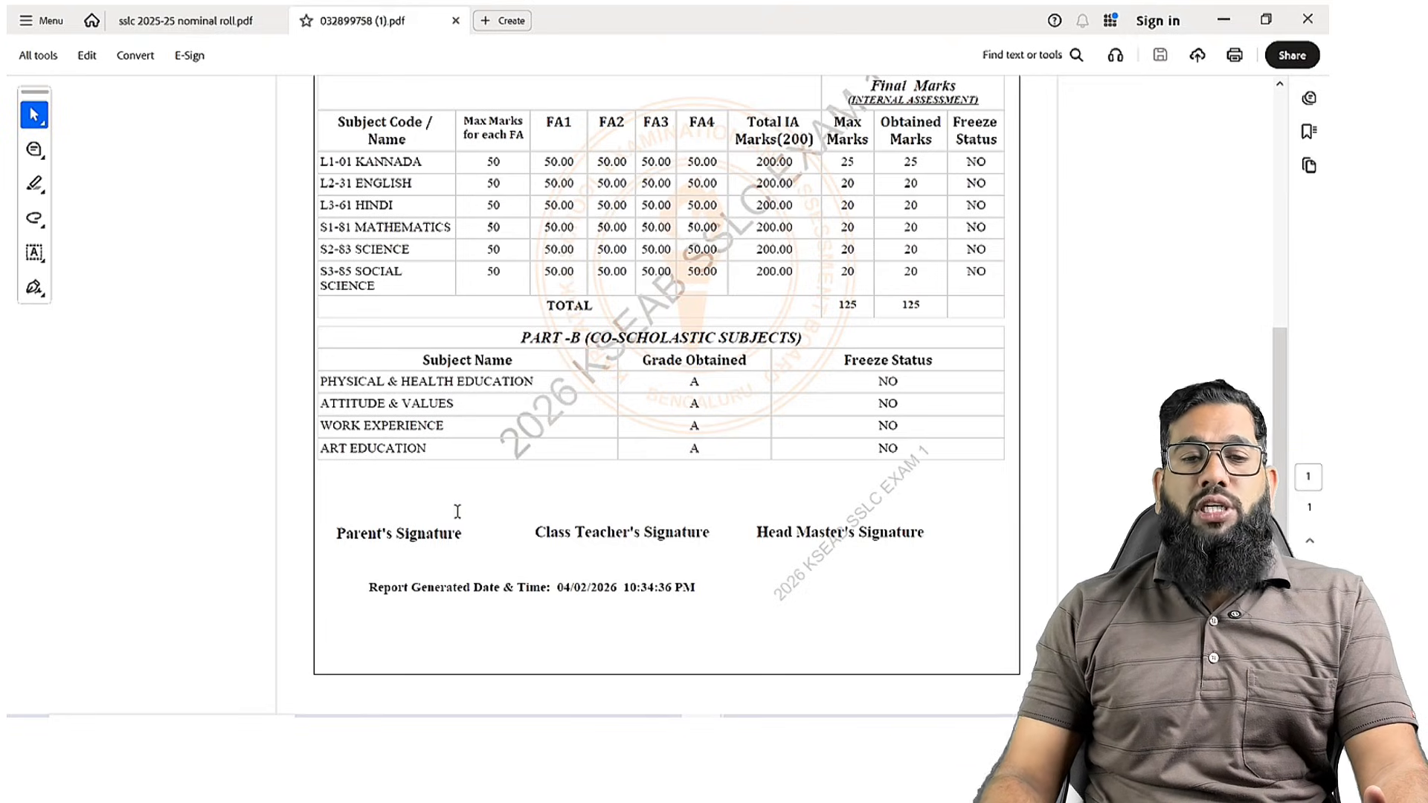
{"action": "left_click_drag", "start_coordinate": [333, 533], "coordinate": [447, 533]}
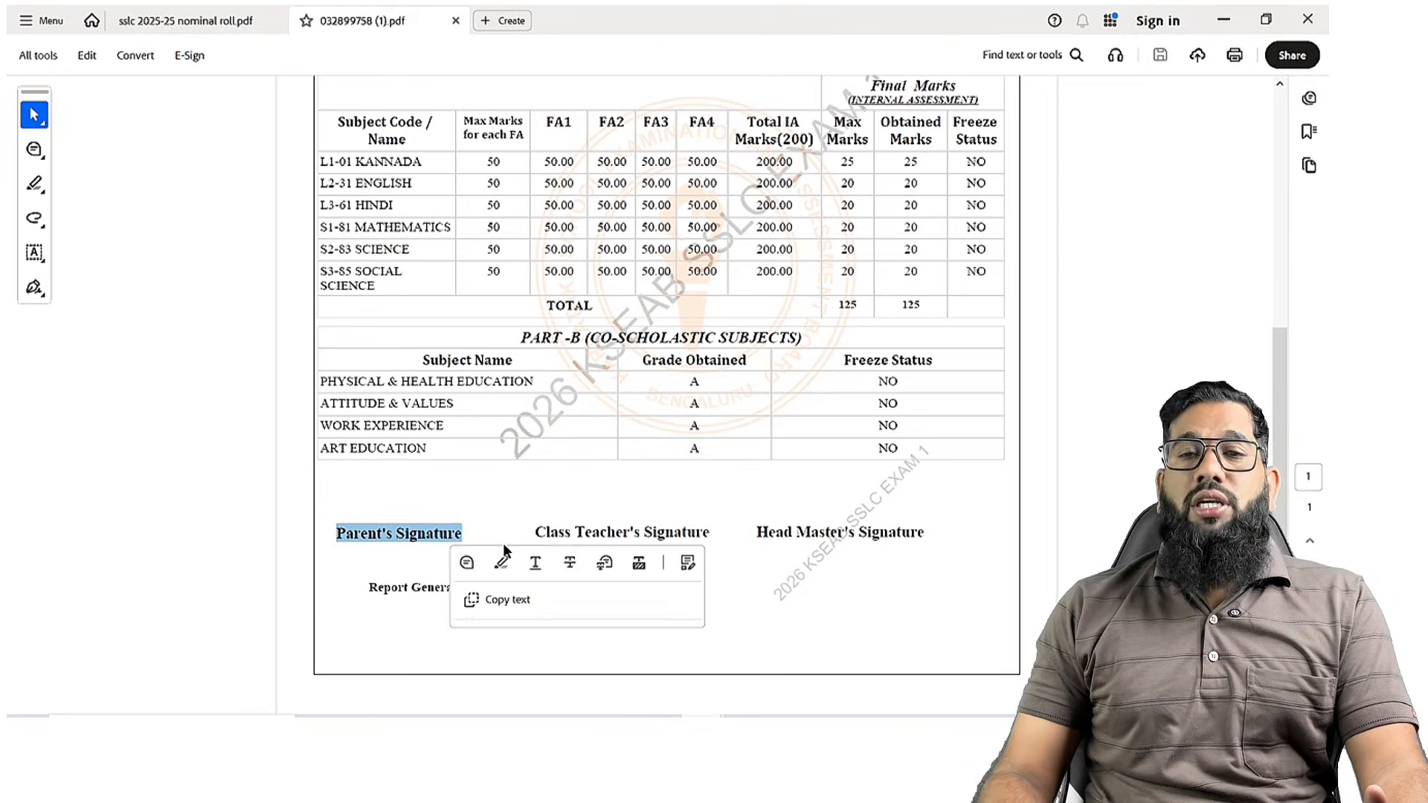
{"action": "mouse_move", "coordinate": [536, 531]}
{"action": "left_mouse_down"}
{"action": "mouse_move", "coordinate": [759, 522]}
{"action": "mouse_move", "coordinate": [763, 535]}
{"action": "left_mouse_up"}
{"action": "left_click_drag", "start_coordinate": [757, 532], "coordinate": [763, 537]}
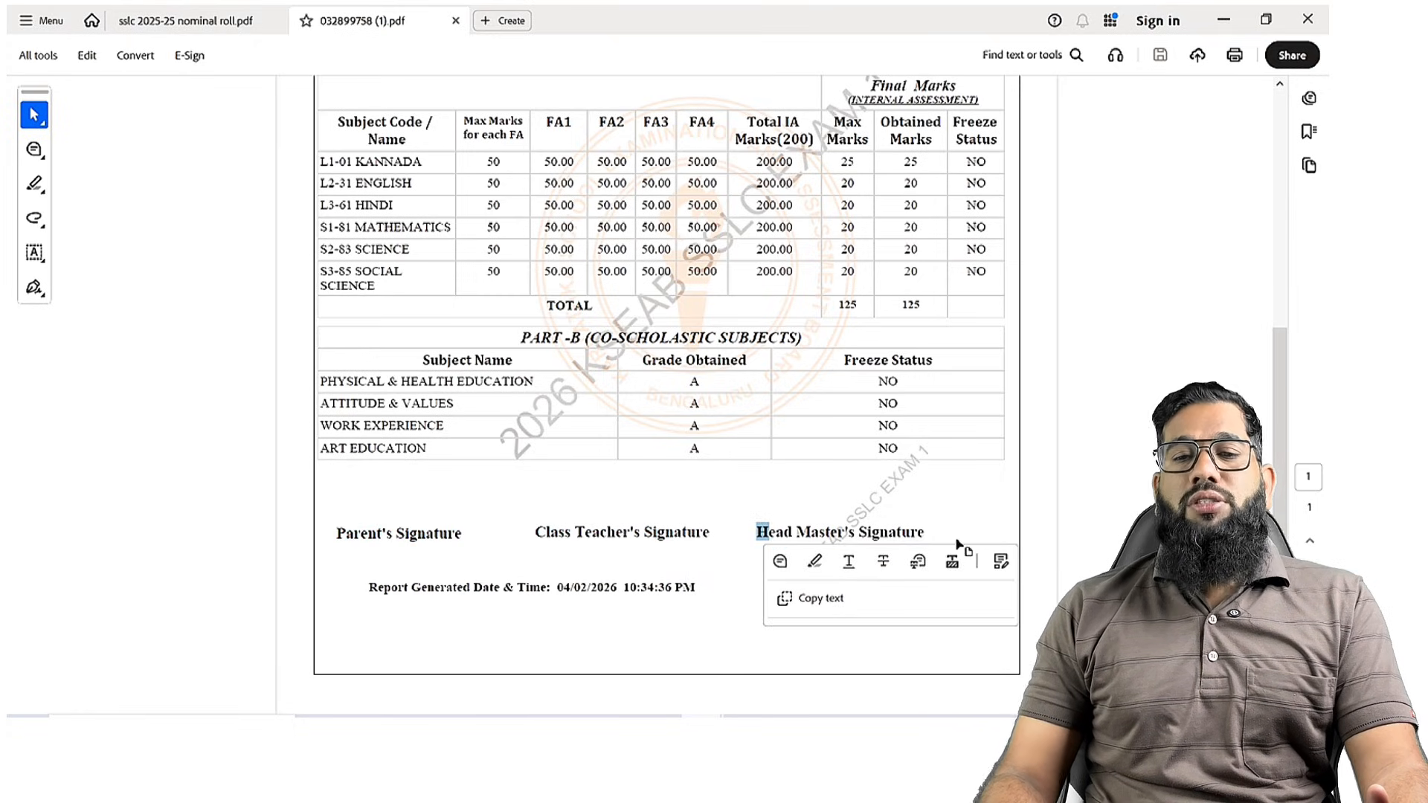
{"action": "left_click", "coordinate": [943, 528]}
{"action": "left_click", "coordinate": [719, 585]}
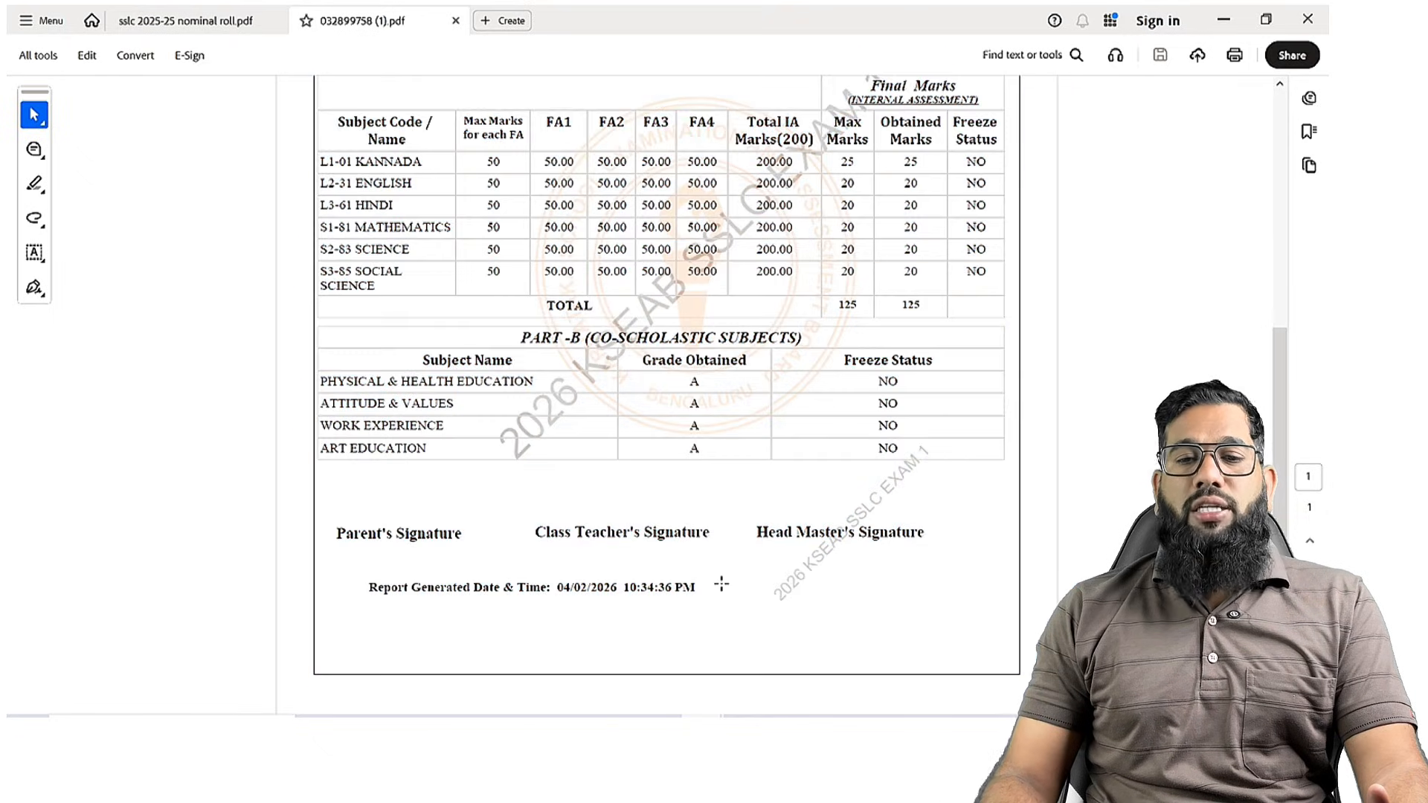
{"action": "scroll", "coordinate": [721, 584], "scroll_direction": "up", "scroll_amount": 1}
{"action": "scroll", "coordinate": [720, 584], "scroll_direction": "up", "scroll_amount": 1}
{"action": "scroll", "coordinate": [720, 583], "scroll_direction": "up", "scroll_amount": 3}
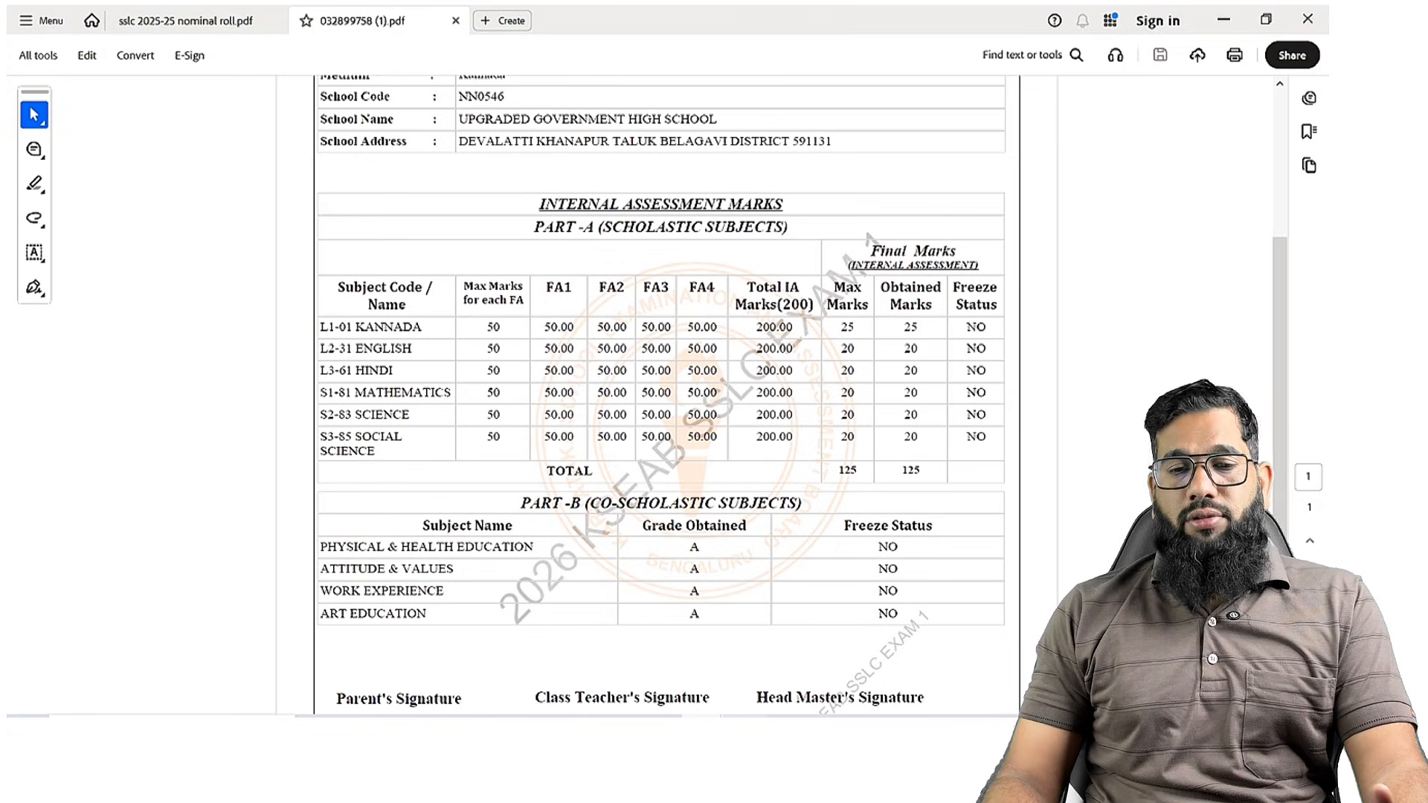
Switch back to the KSEAB portal in the browser and clear the candidate from the marks entry form.
{"action": "left_click", "coordinate": [746, 732]}
{"action": "scroll", "coordinate": [835, 537], "scroll_direction": "up", "scroll_amount": 4}
{"action": "scroll", "coordinate": [835, 539], "scroll_direction": "up", "scroll_amount": 3}
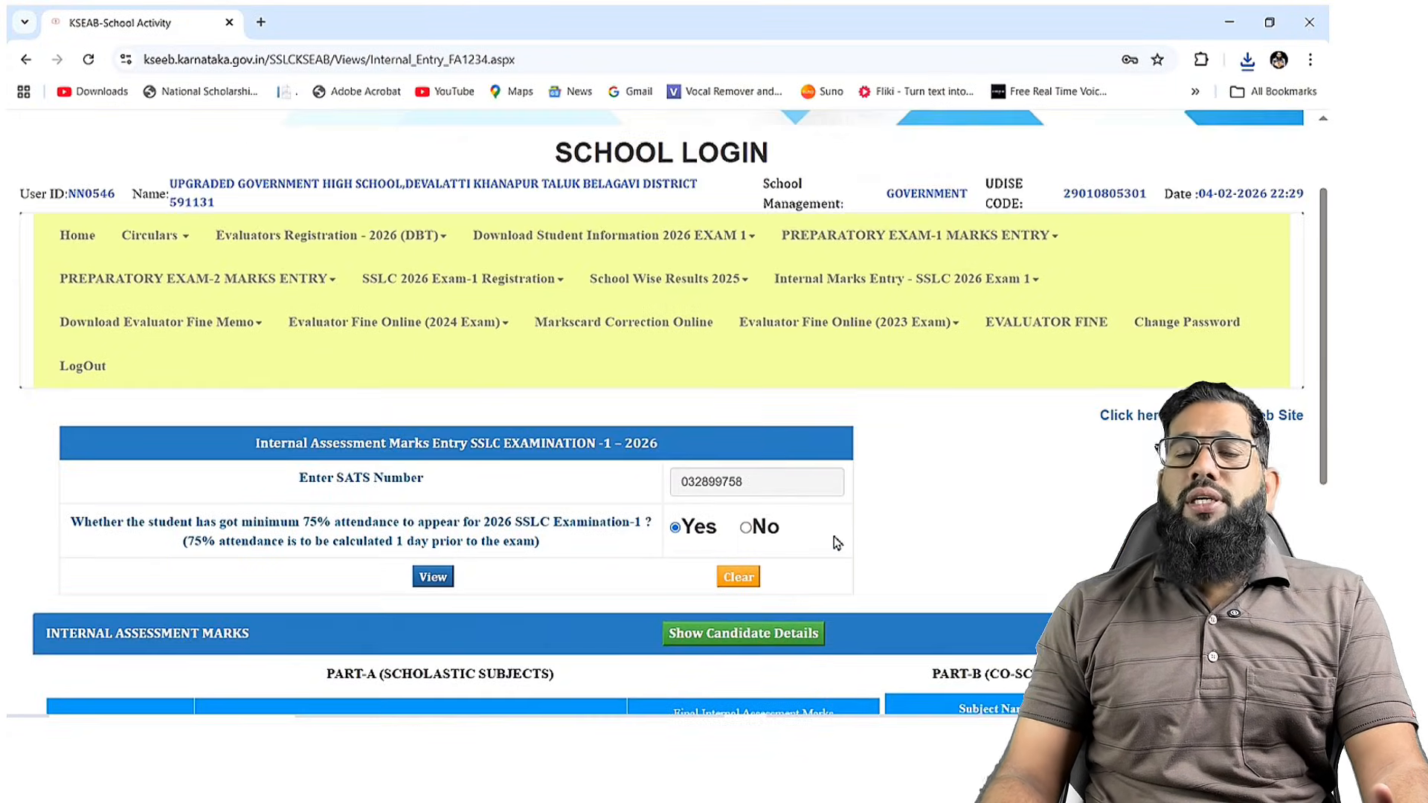
{"action": "left_click", "coordinate": [738, 578]}
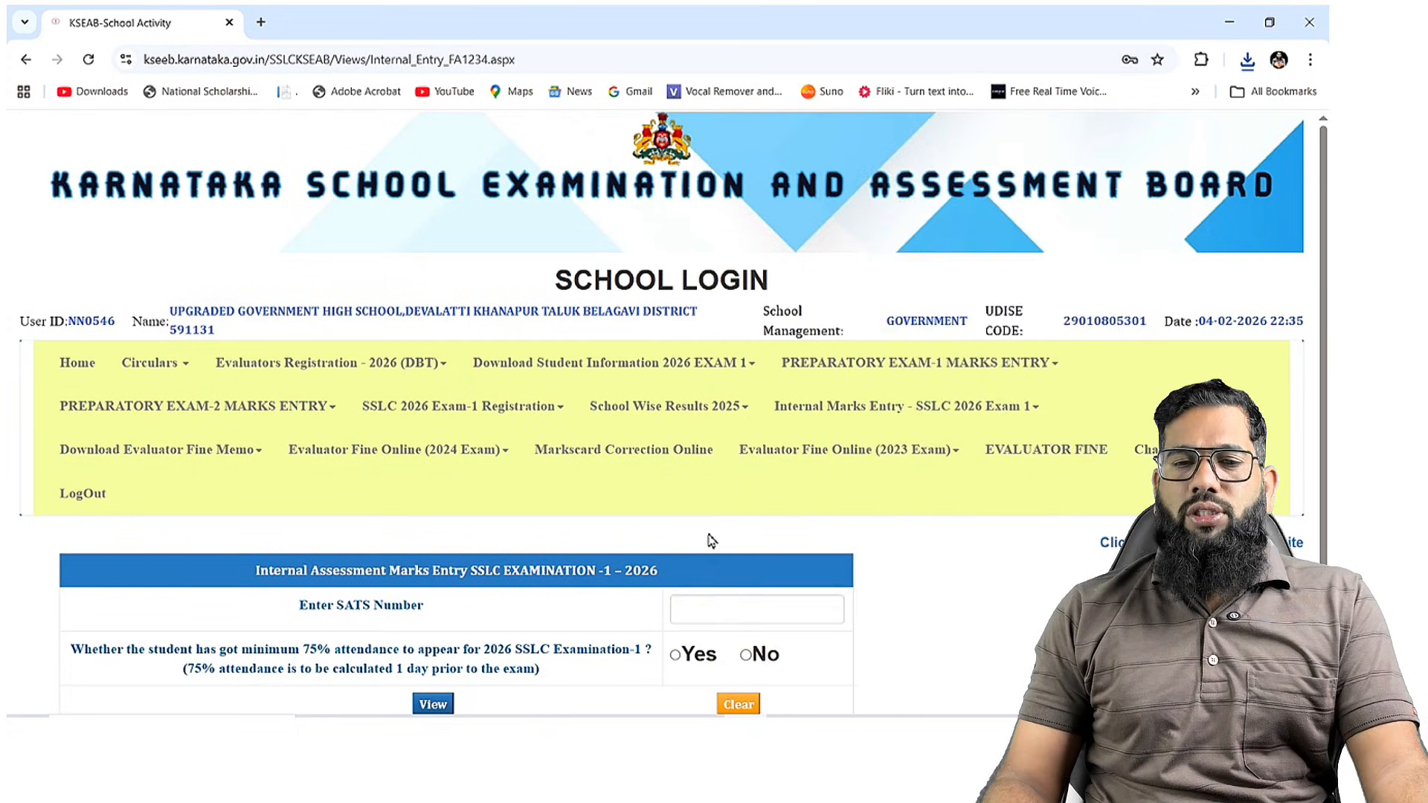
{"action": "scroll", "coordinate": [710, 539], "scroll_direction": "down", "scroll_amount": 1}
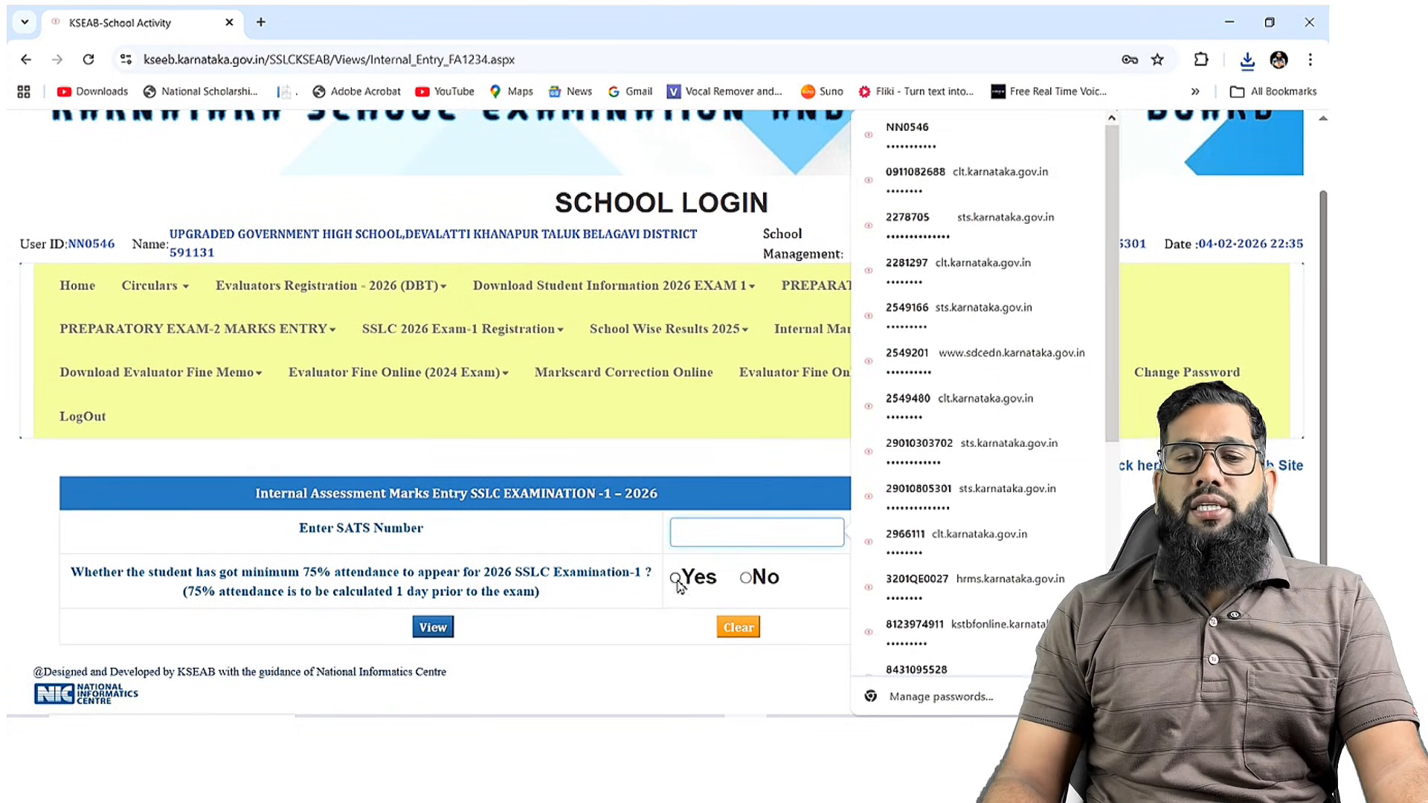
{"action": "left_click", "coordinate": [602, 417]}
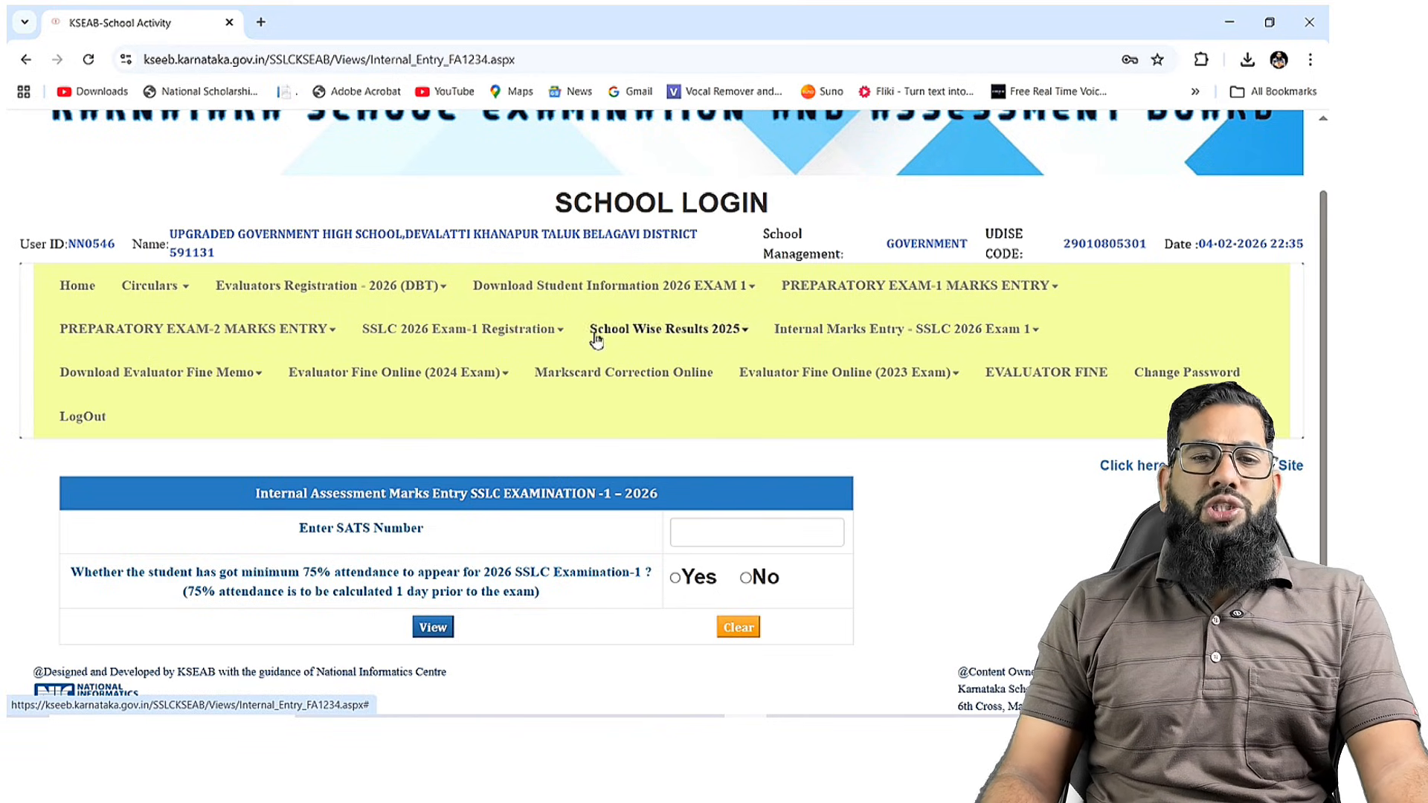
Download the Consolidated Report for SSLC 2026 Exam 1 internal marks.
{"action": "left_click", "coordinate": [906, 328]}
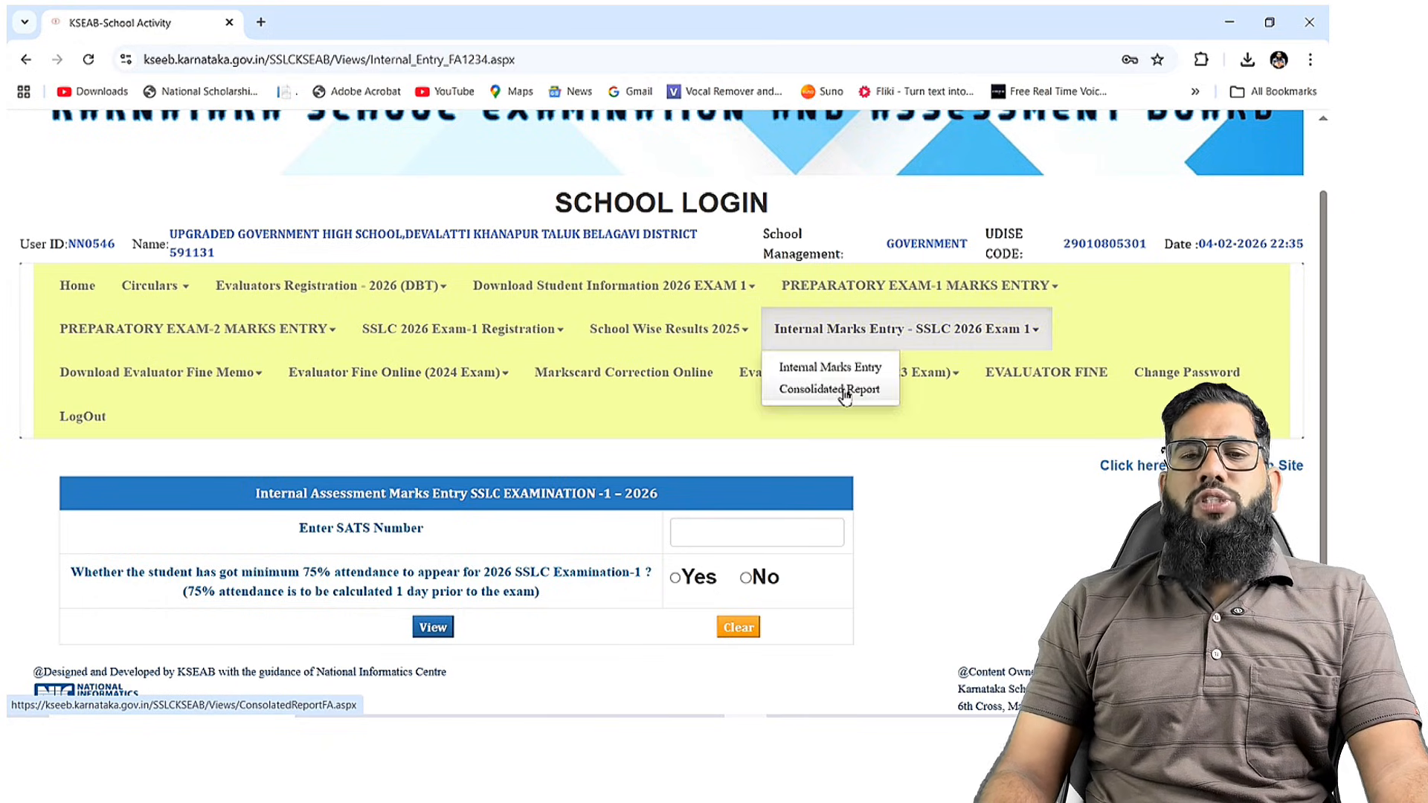
{"action": "left_click", "coordinate": [837, 390]}
{"action": "scroll", "coordinate": [731, 523], "scroll_direction": "down", "scroll_amount": 1}
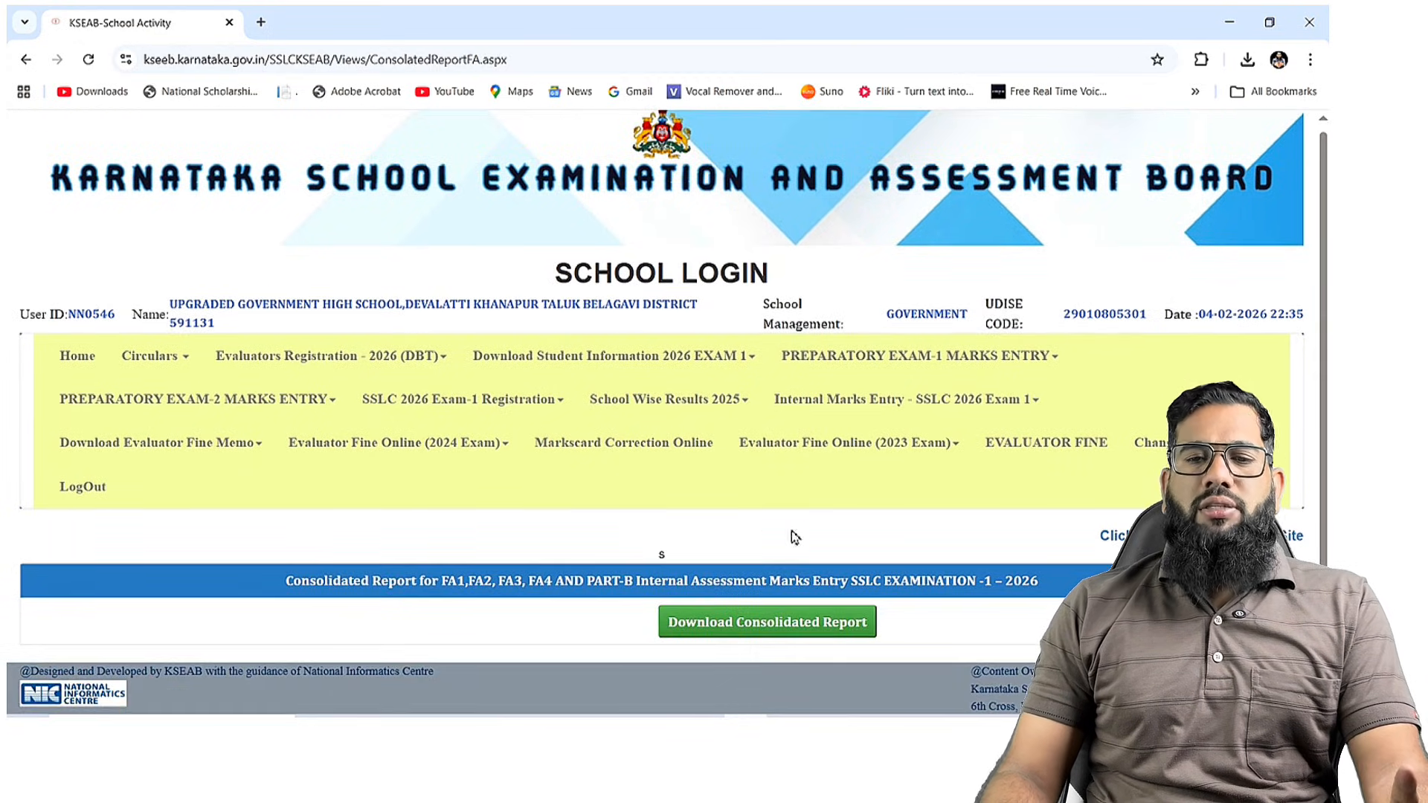
{"action": "left_click", "coordinate": [806, 628]}
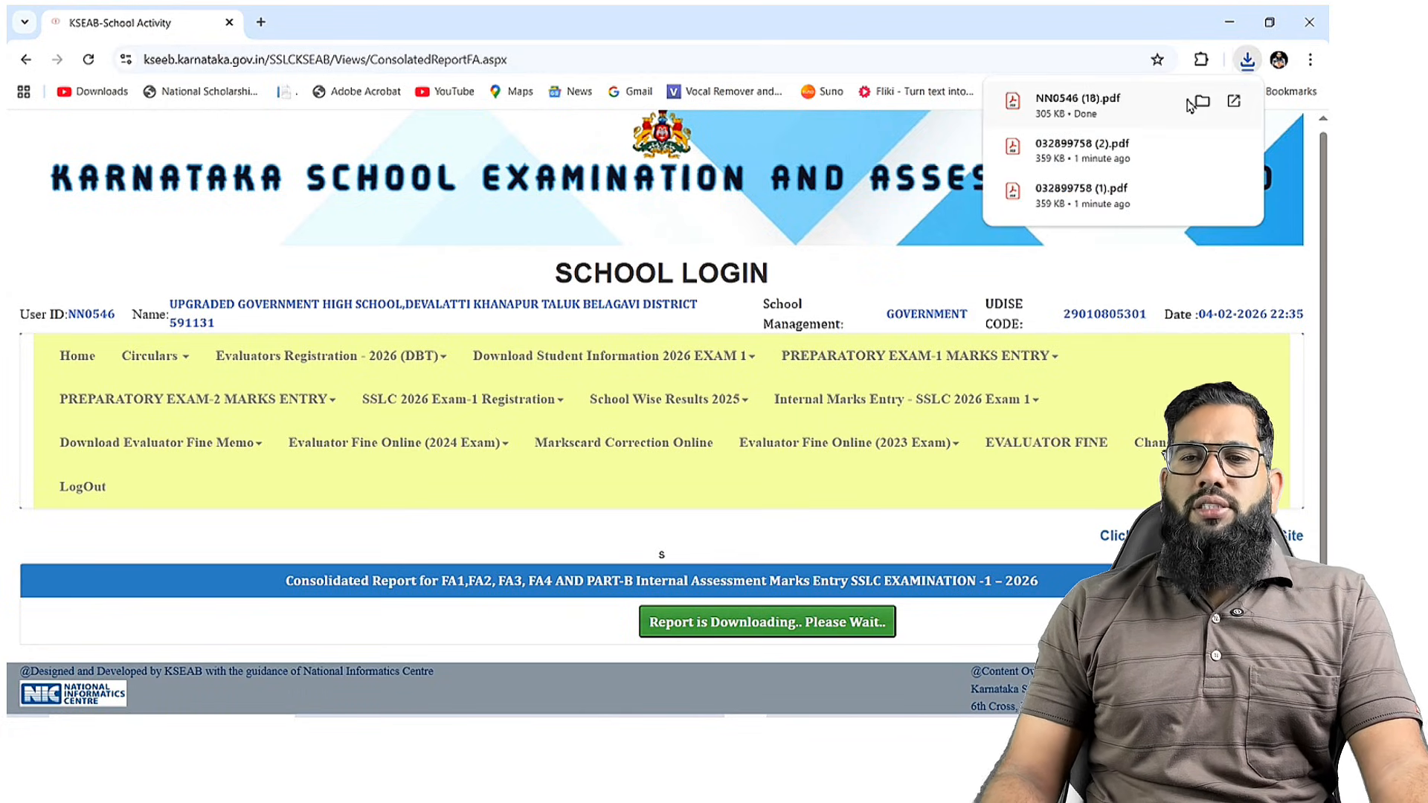
Open the downloaded consolidated report PDF from its folder and review the entries for all students.
{"action": "left_click", "coordinate": [1193, 103]}
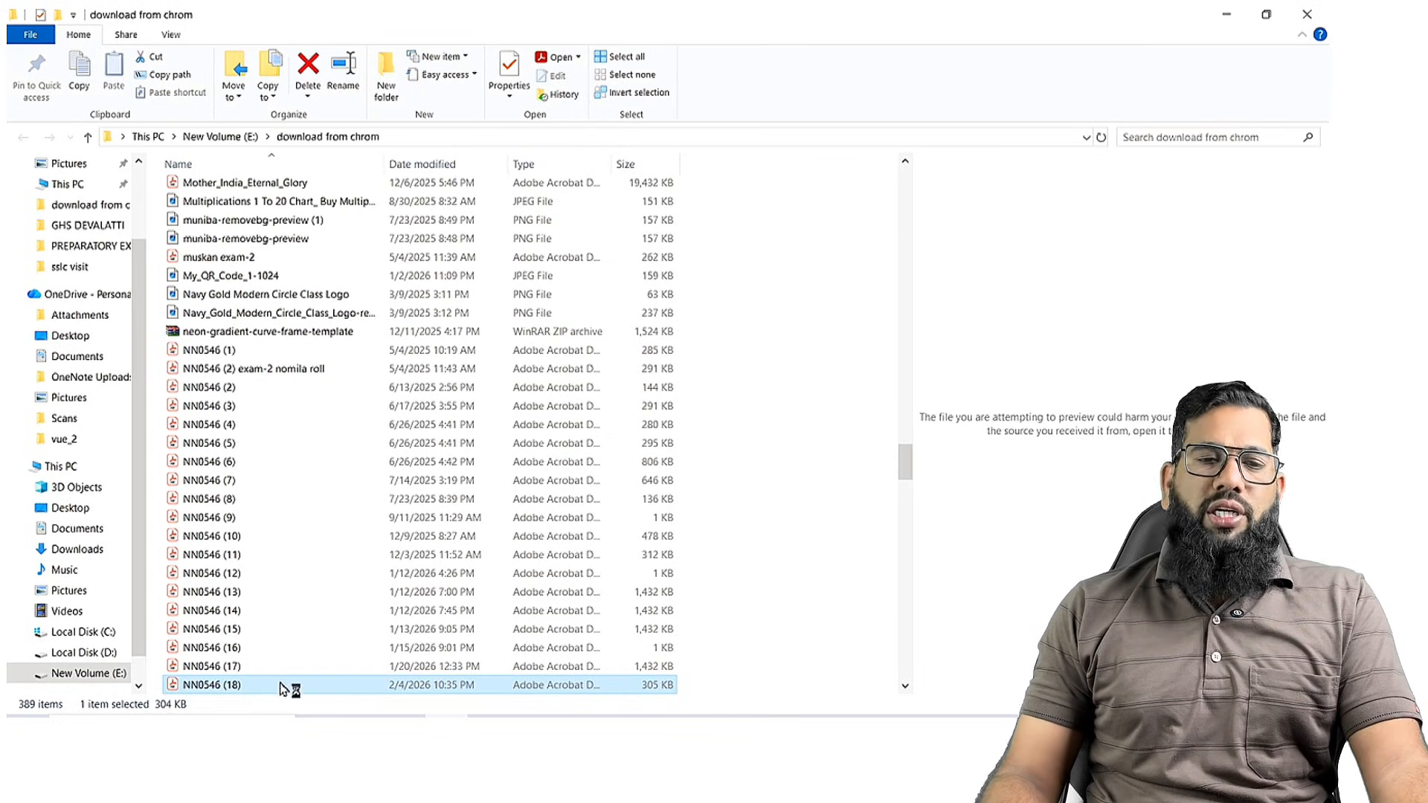
{"action": "double_click", "coordinate": [284, 685]}
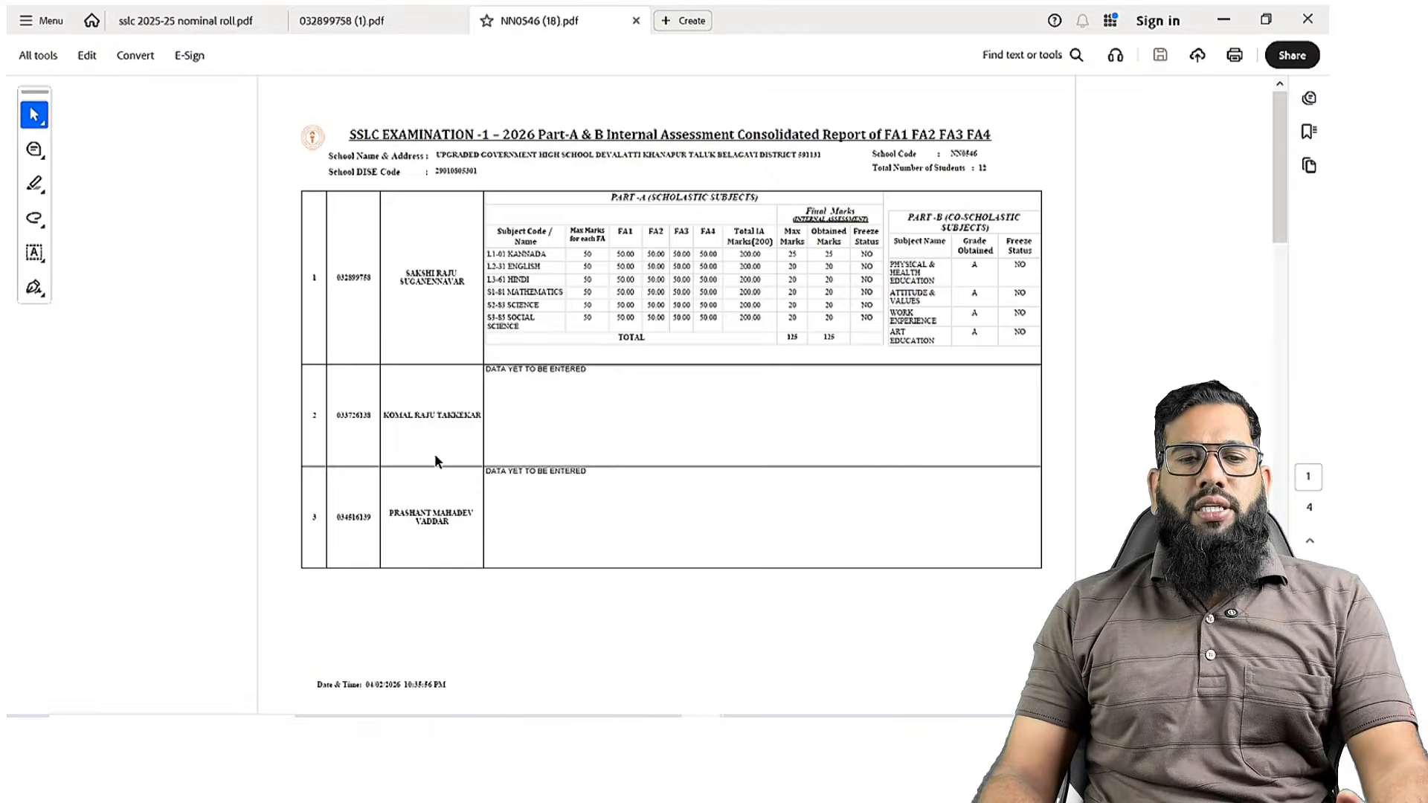
{"action": "scroll", "coordinate": [435, 454], "scroll_direction": "down", "scroll_amount": 3}
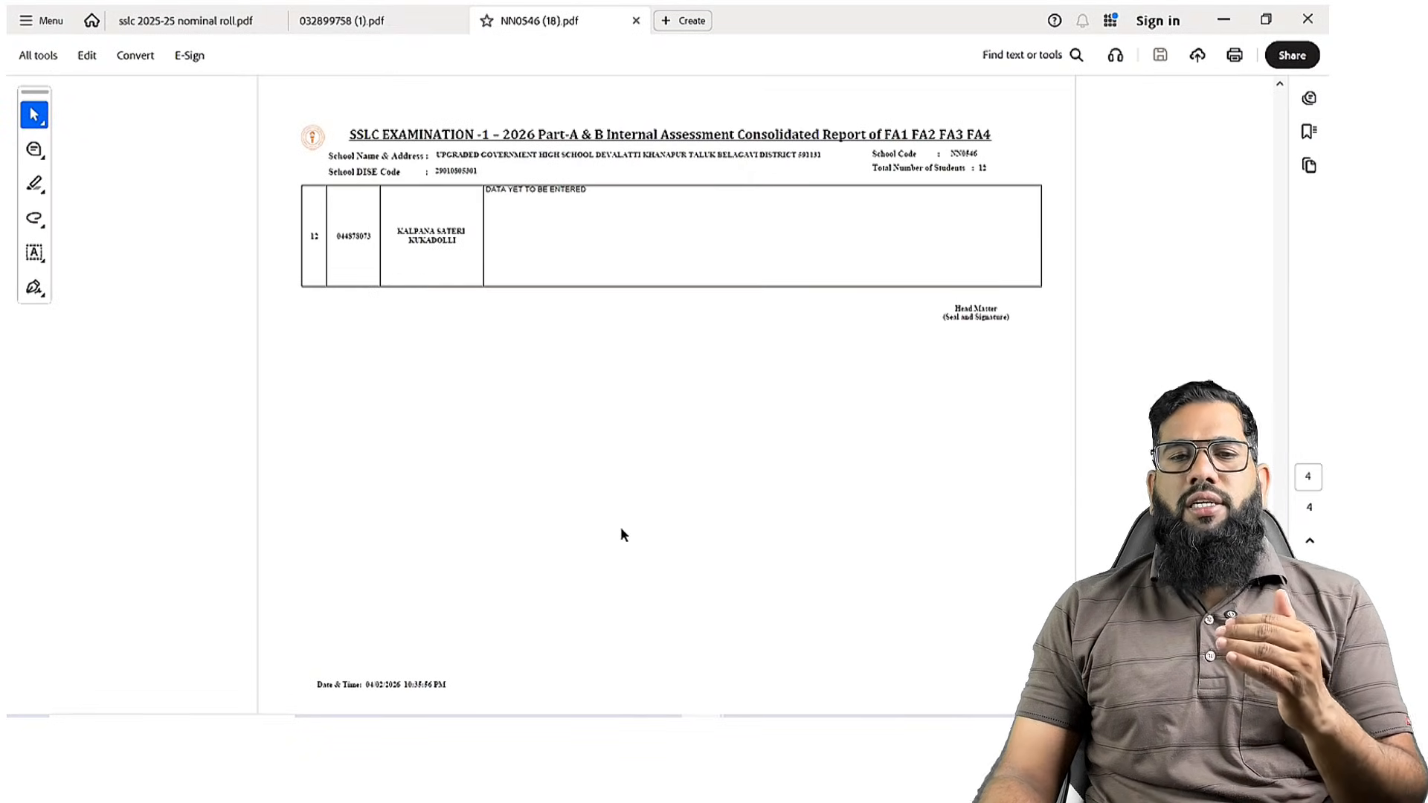
{"action": "scroll", "coordinate": [620, 534], "scroll_direction": "up", "scroll_amount": 5}
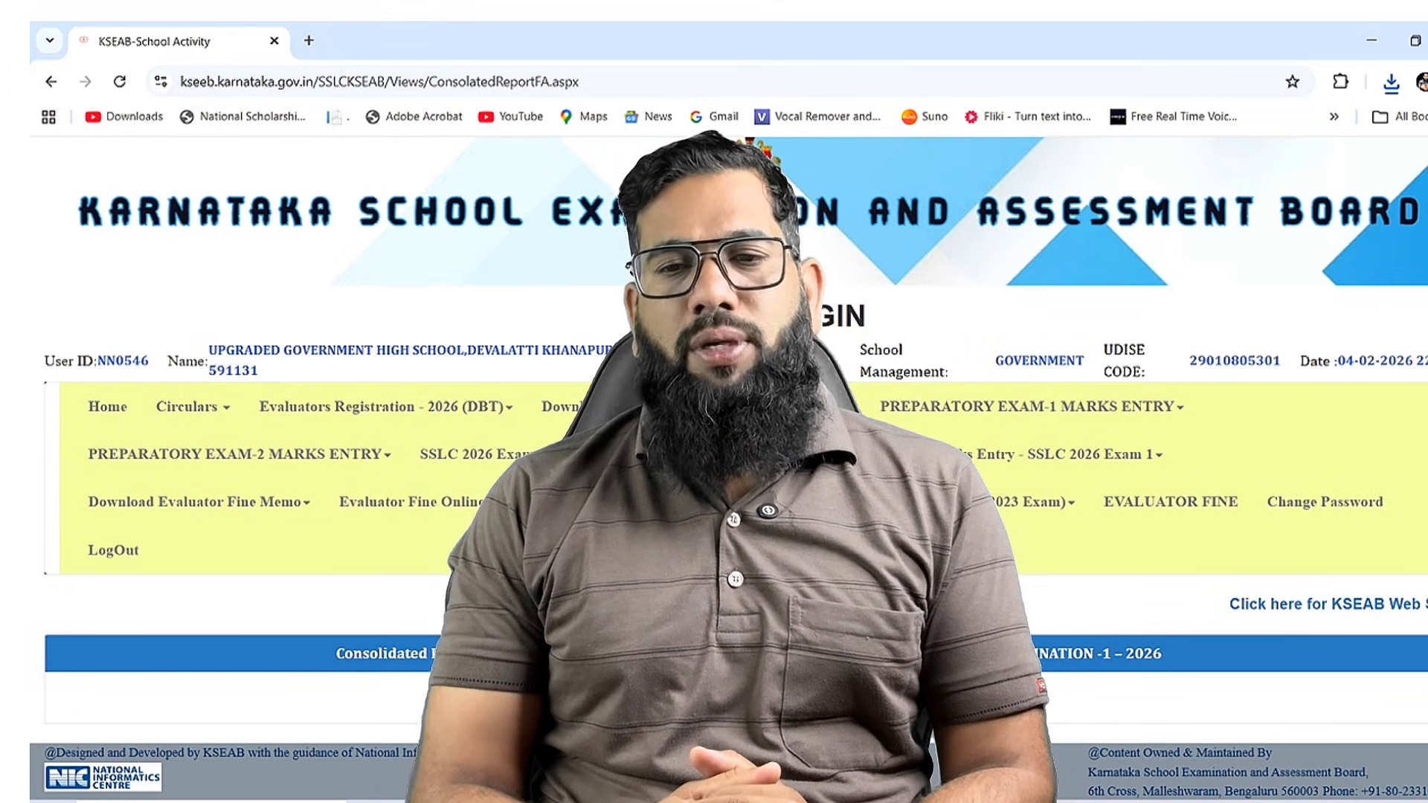
Show the Internal Marks Entry - SSLC 2026 Exam 1 options in the KSEAB portal.
{"action": "left_click", "coordinate": [1159, 455]}
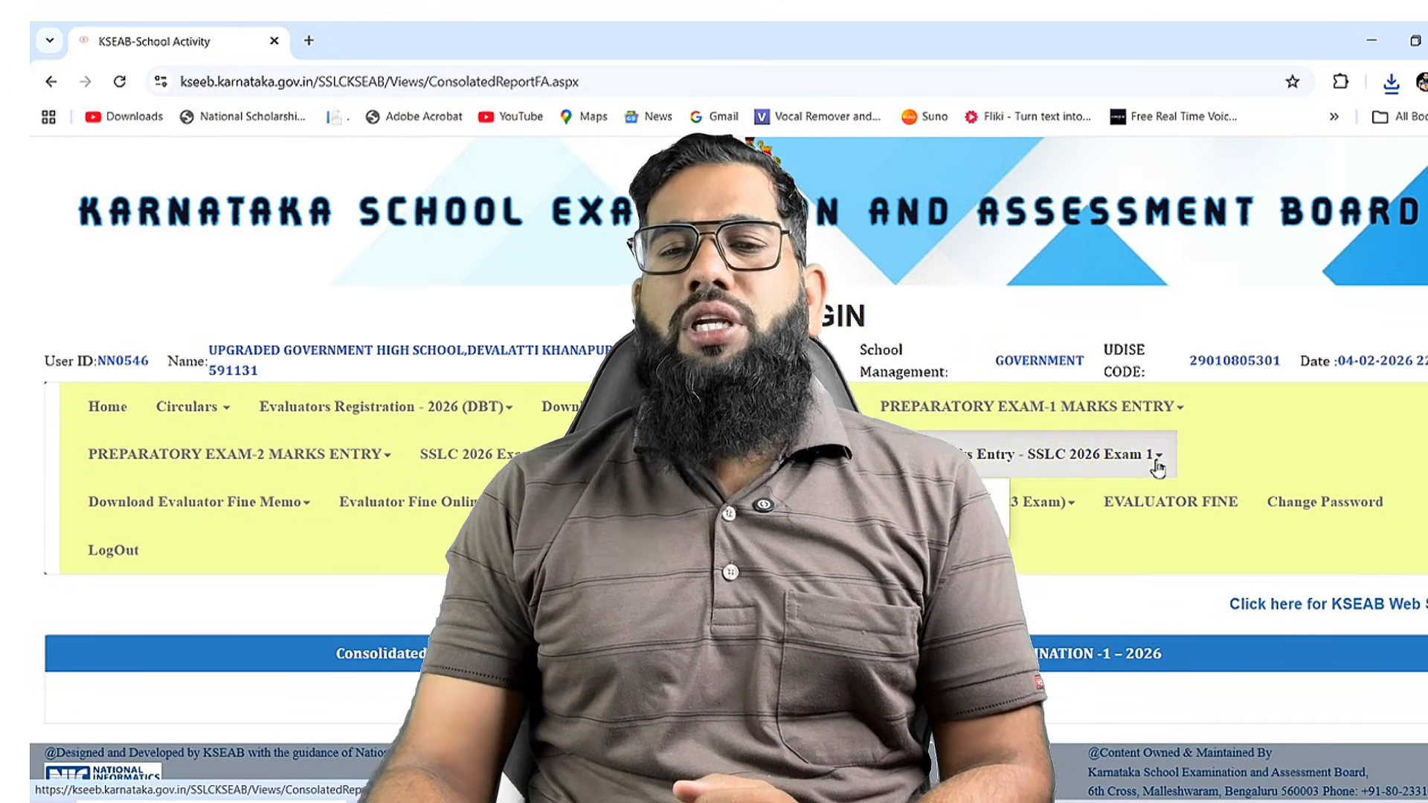